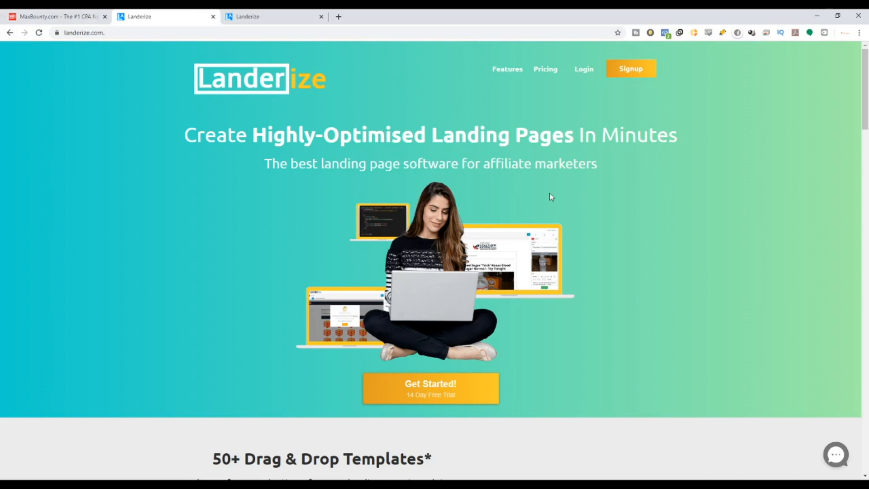
Step: Examine the Landerize homepage, including its headline, drag and drop templates section and getting-started steps
drag(482, 166, 612, 174)
scroll(307, 335, down, 5)
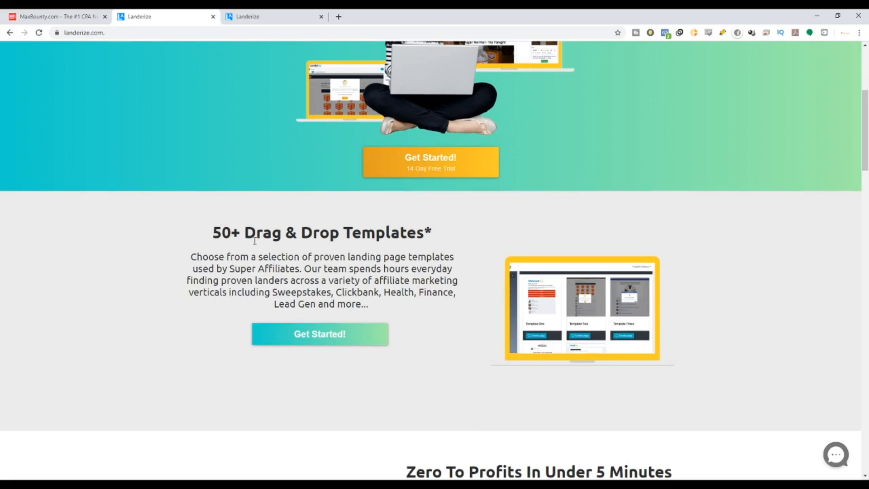
drag(241, 233, 416, 232)
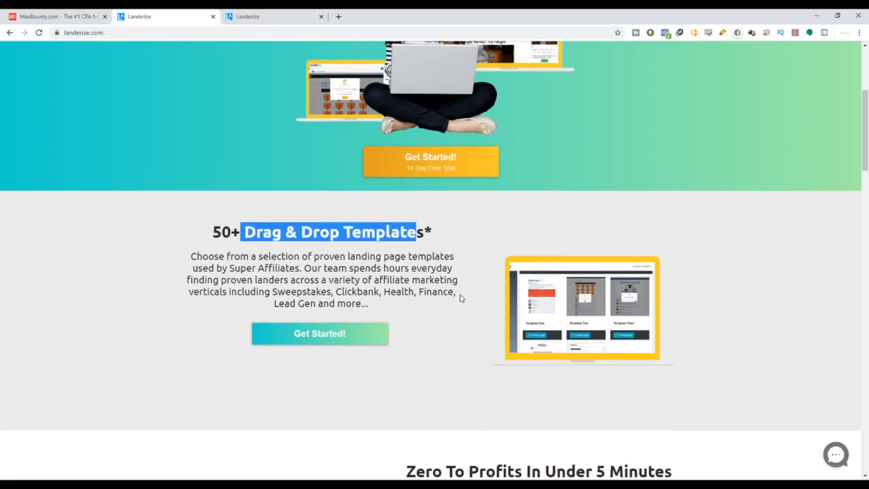
scroll(461, 297, down, 5)
scroll(460, 306, up, 1)
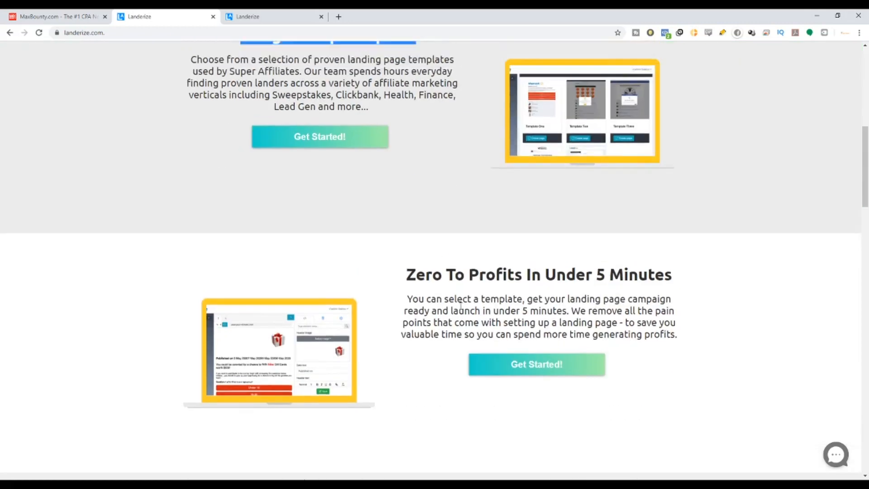
scroll(461, 304, down, 5)
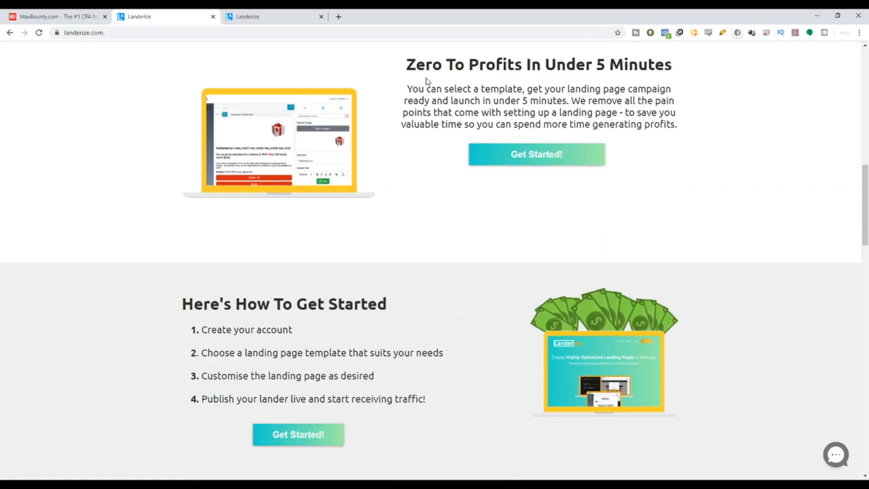
scroll(417, 290, up, 4)
scroll(417, 289, up, 10)
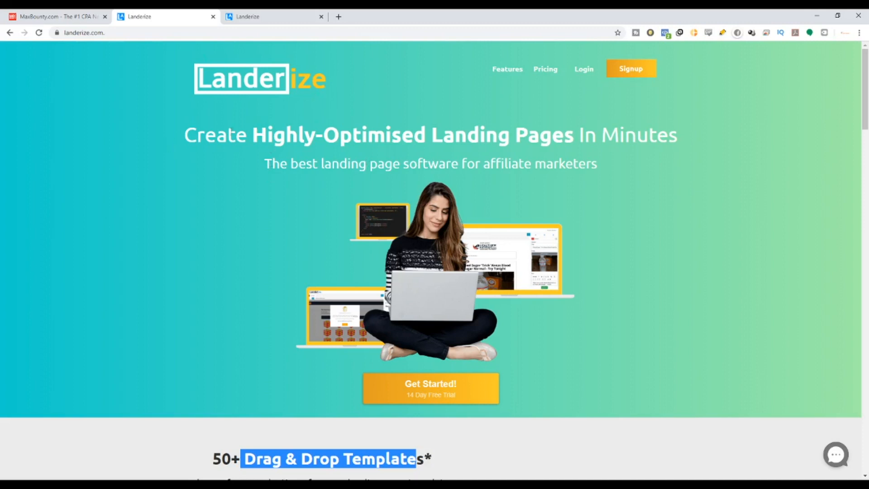
drag(483, 166, 618, 177)
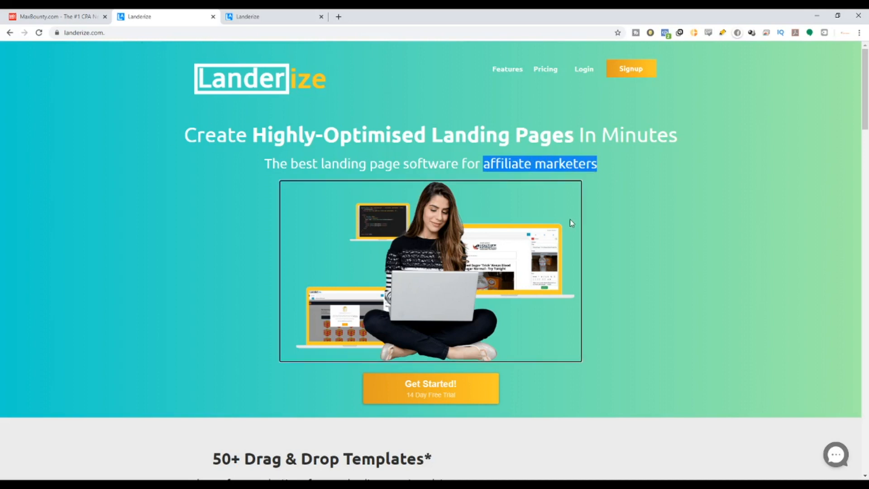
click(632, 200)
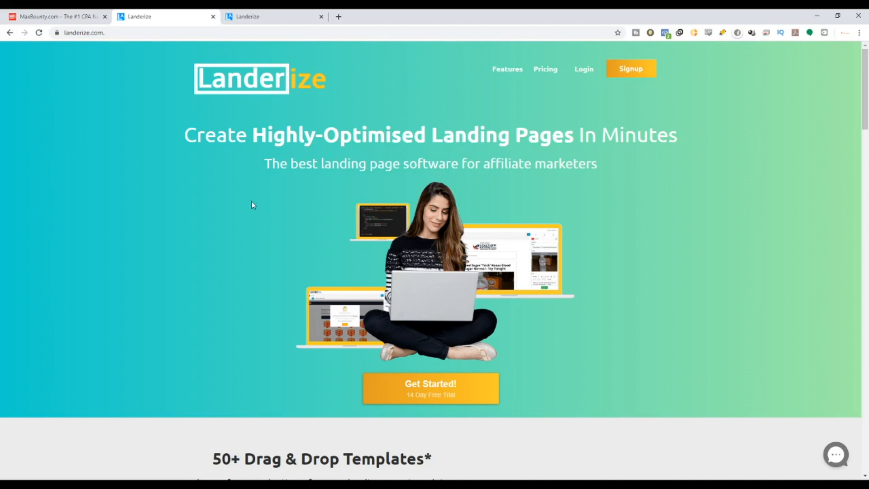
scroll(466, 286, down, 3)
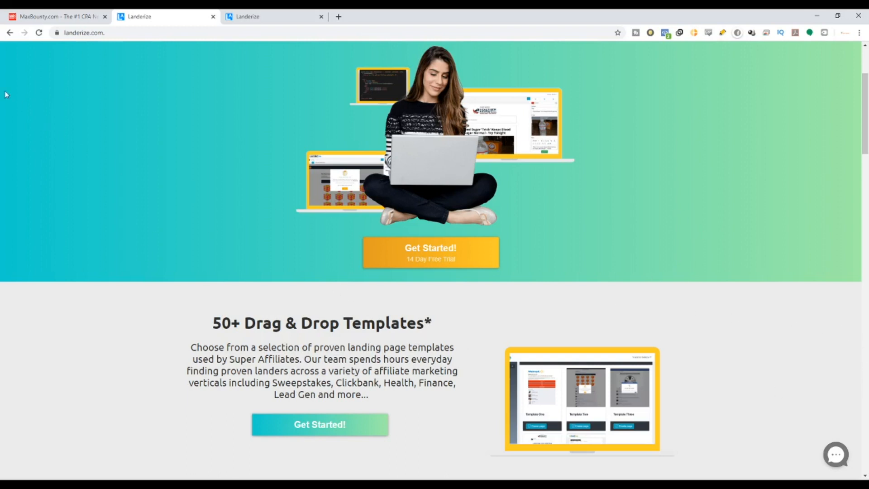
Step: Switch to MaxBounty and search its campaigns for the keyword casino
click(50, 16)
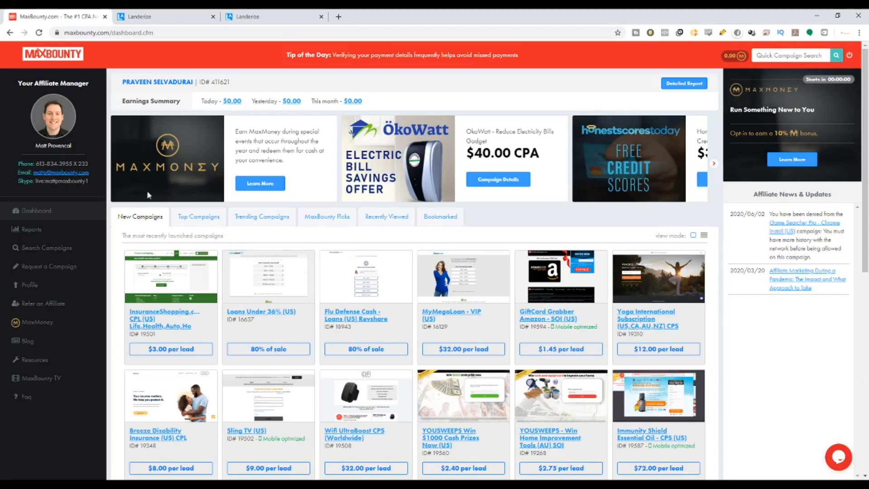
click(53, 249)
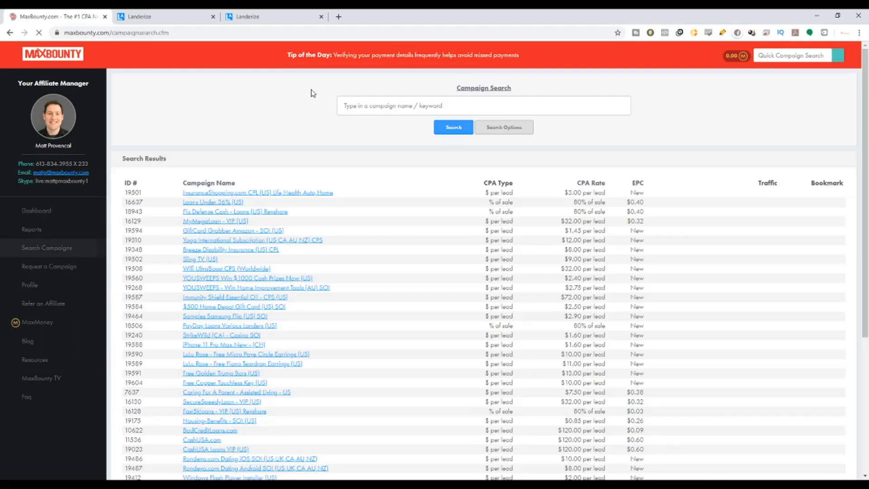
click(357, 107)
text(casino)
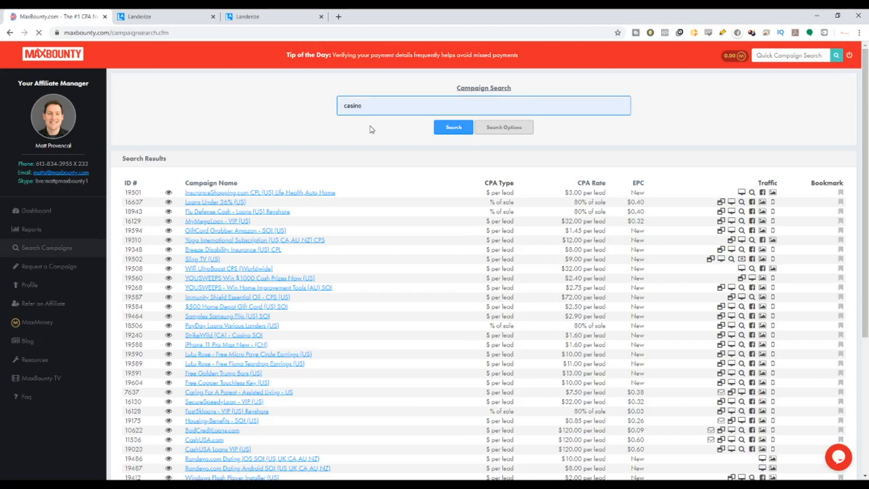
click(459, 129)
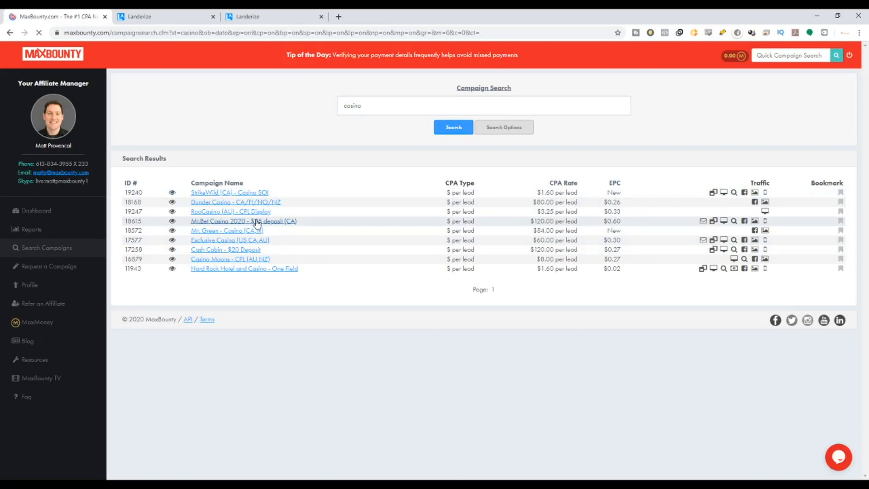
Step: Open the Mr. Green, Hard Rock Hotel and Casino, and Mr.Bet Casino 2020 campaigns in separate tabs
middle_click(232, 233)
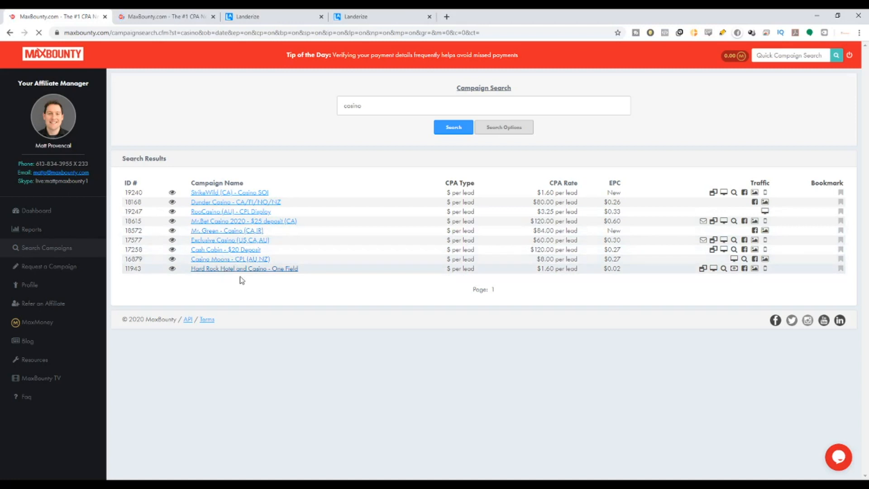
middle_click(237, 221)
middle_click(240, 230)
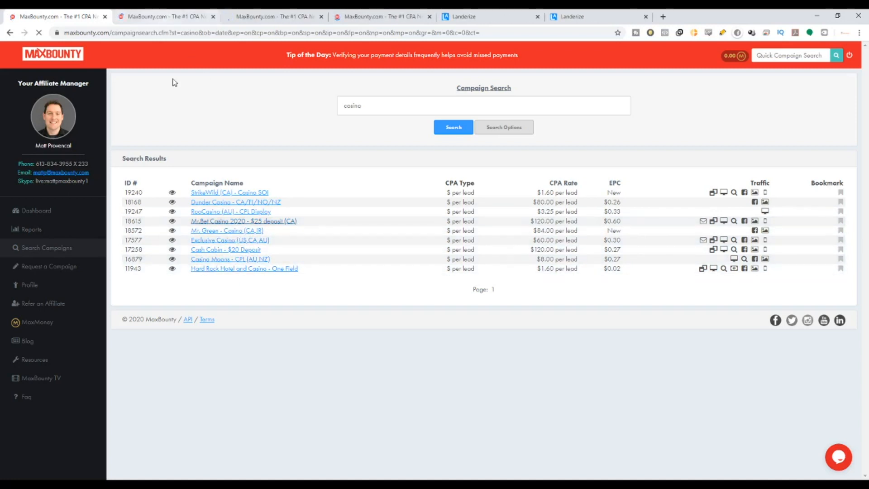
Step: Compare the descriptions and campaign details of the Mr. Green, Hard Rock and Mr.Bet offers
click(152, 17)
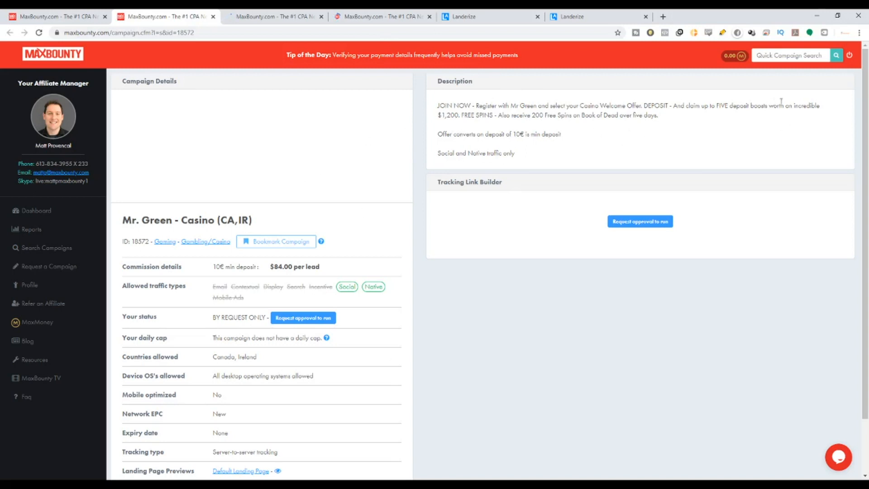
drag(775, 106, 821, 108)
key(ctrl+Tab)
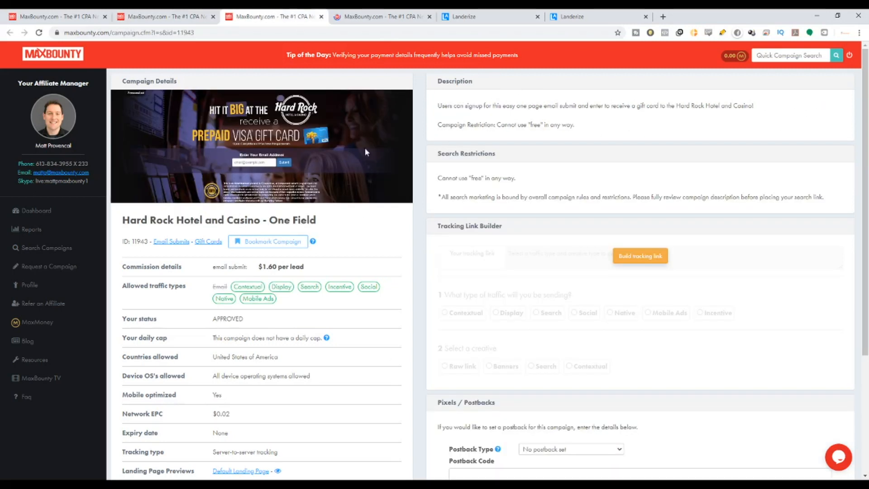
click(181, 15)
key(ctrl+Tab)
click(370, 16)
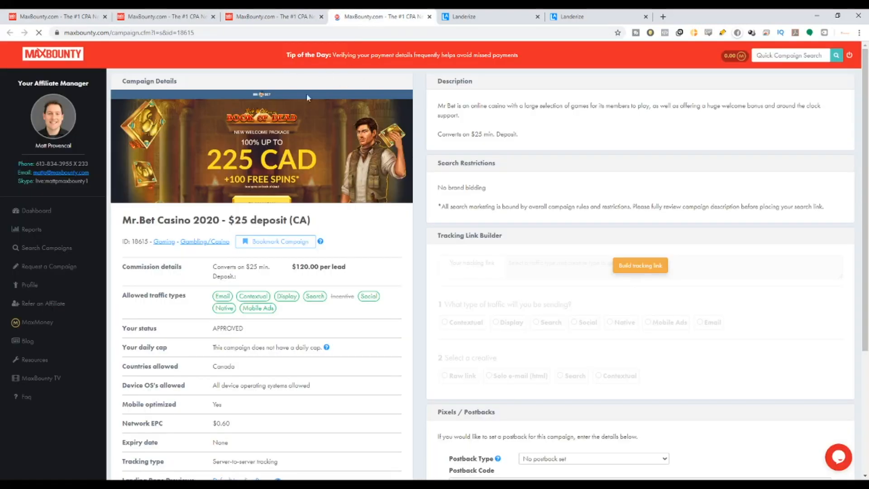
key(ctrl+shift+Tab)
key(ctrl+shift+Tab)
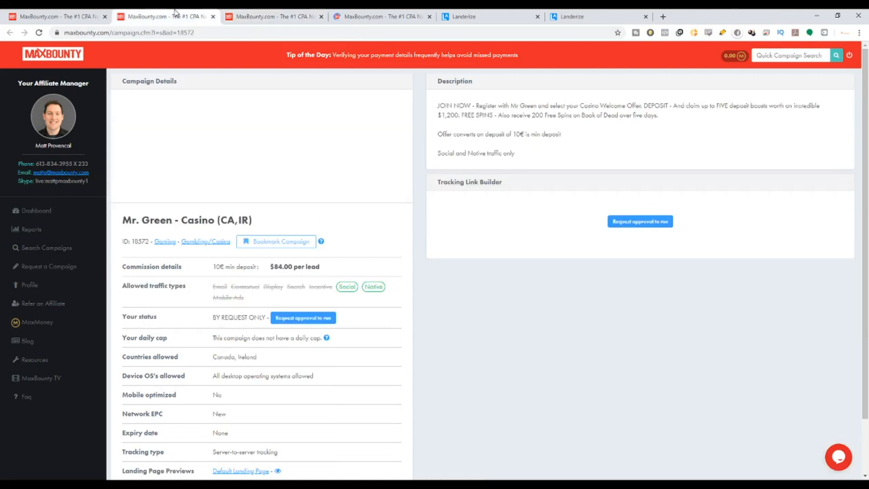
Step: Check the Mr. Green campaign's default landing page preview and its allowed countries
scroll(276, 247, down, 2)
scroll(337, 273, up, 2)
scroll(237, 253, down, 2)
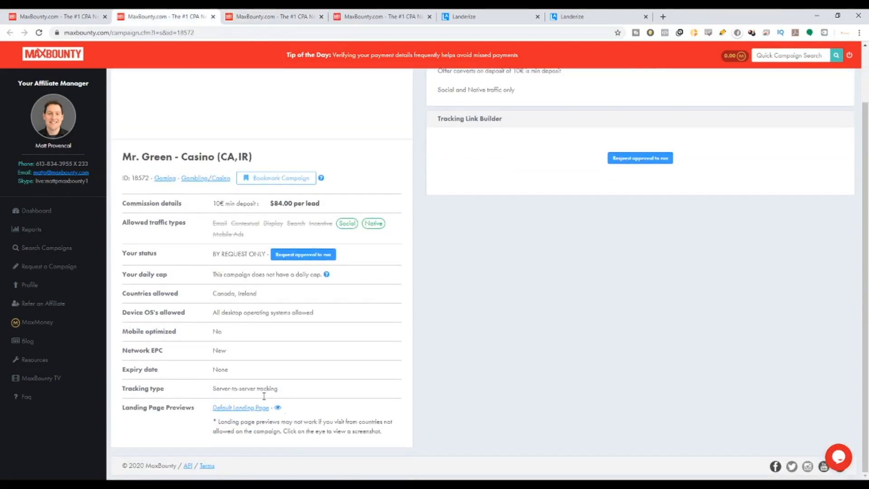
click(253, 409)
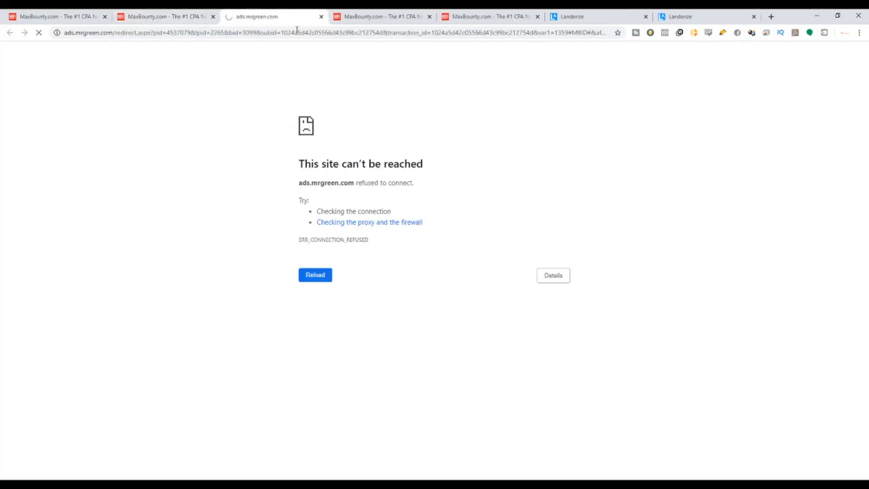
click(322, 17)
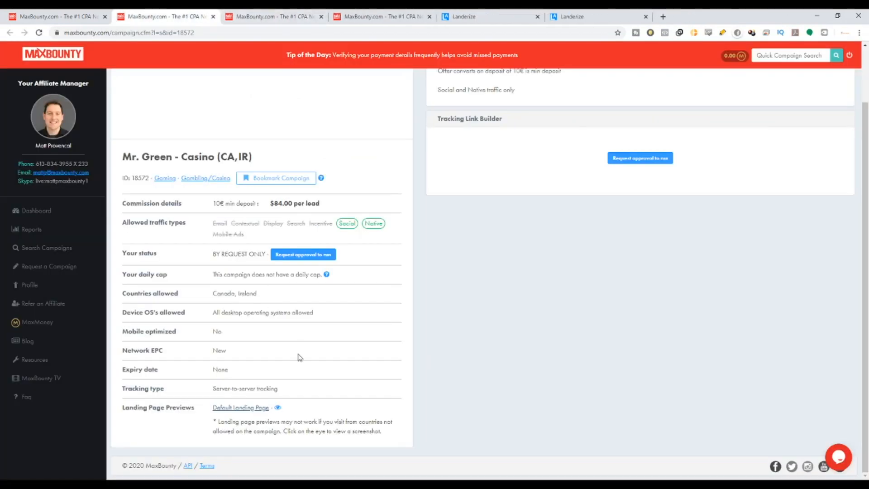
drag(259, 296, 236, 293)
click(204, 300)
Step: Close the Hard Rock and Mr.Bet campaign pages and return to the casino search results
click(286, 13)
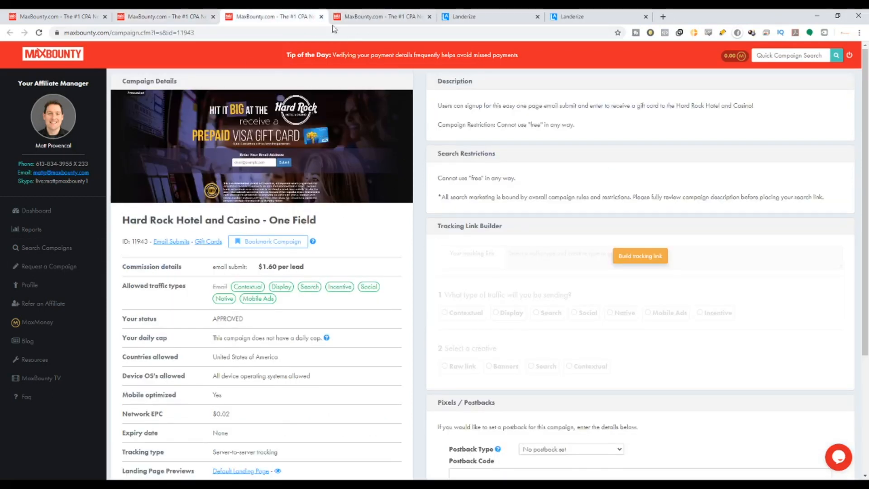
click(320, 16)
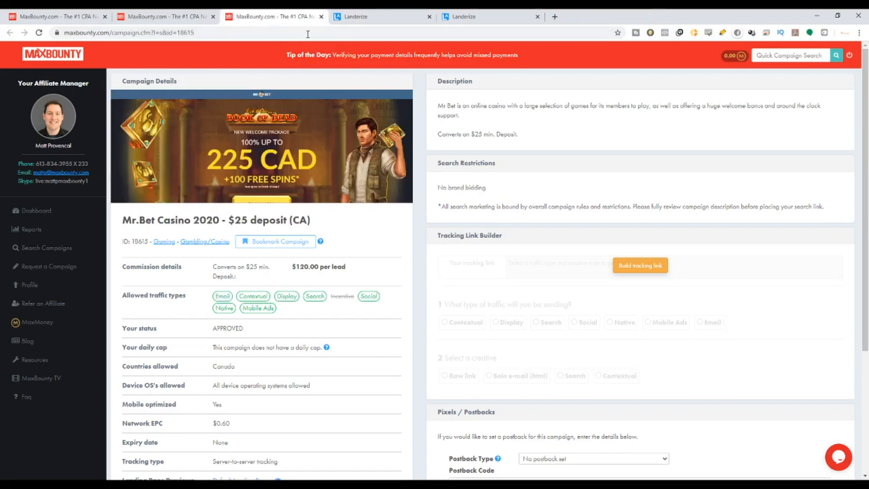
click(148, 17)
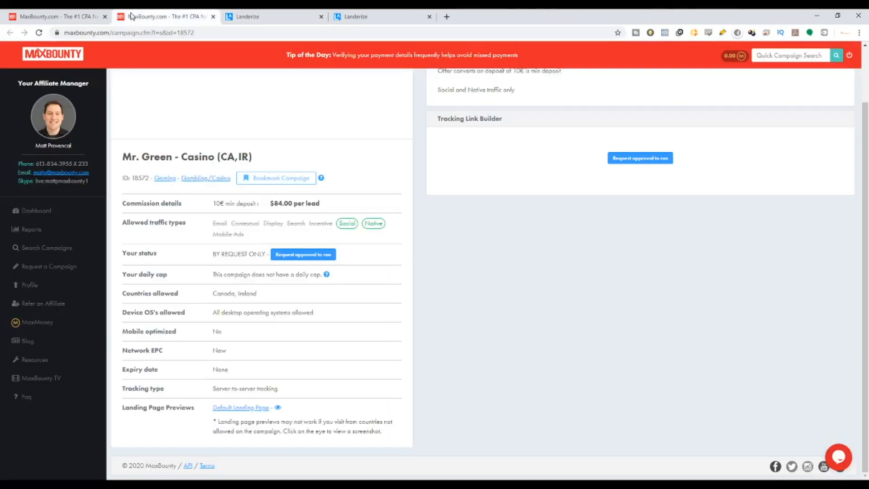
click(63, 16)
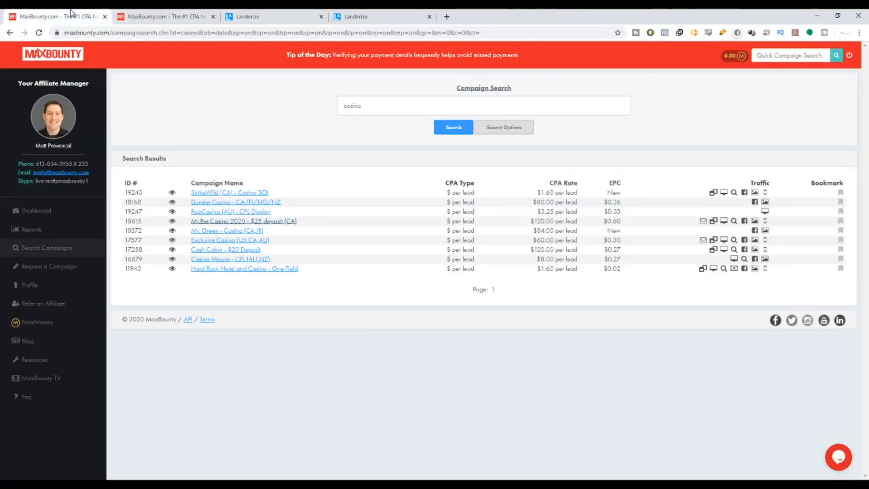
Step: Open the Dunder Casino - CA/FI/NO/NZ campaign and expand its full list of allowed countries
click(251, 202)
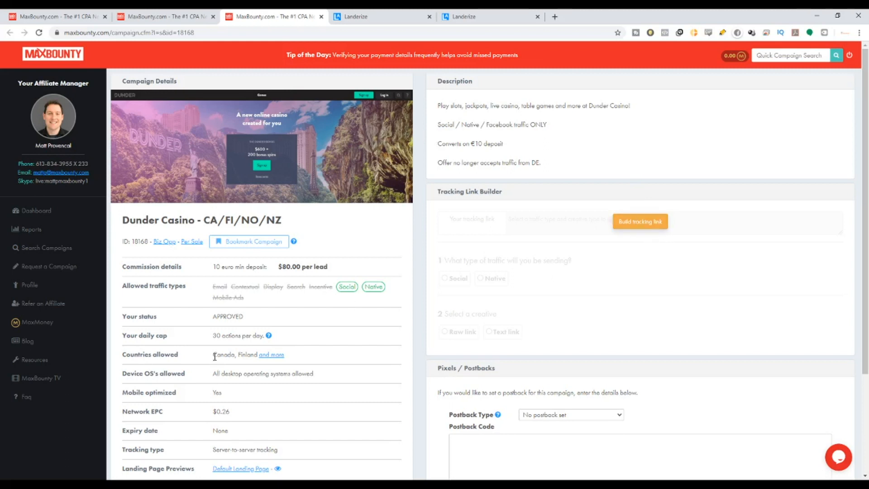
drag(213, 355, 239, 357)
click(272, 355)
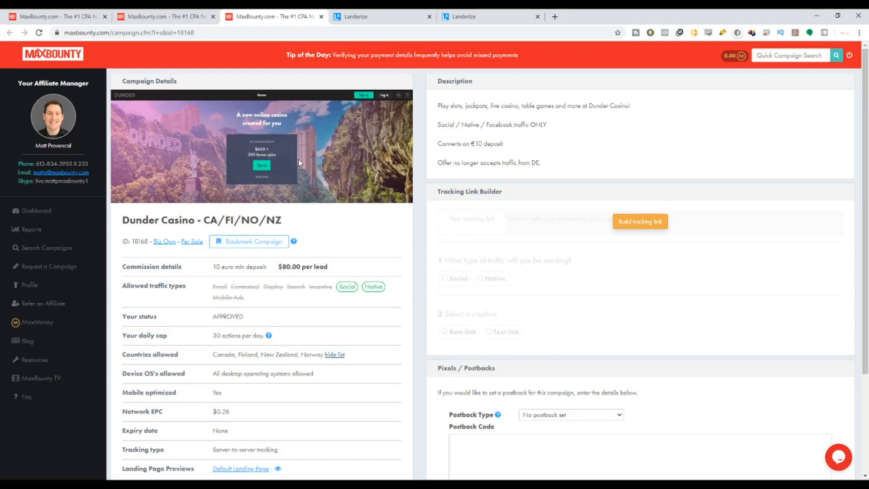
Step: Build a tracking link for the Dunder Casino campaign with Native traffic and the Text link creative
click(622, 223)
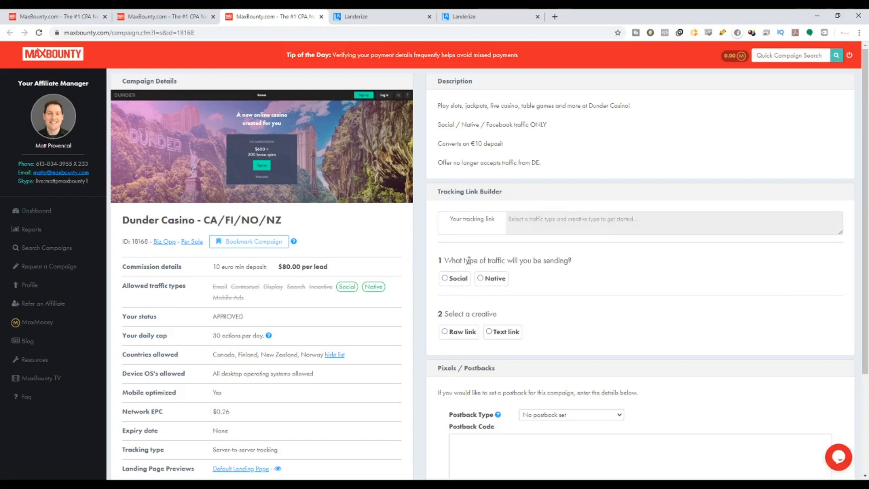
drag(450, 261, 571, 260)
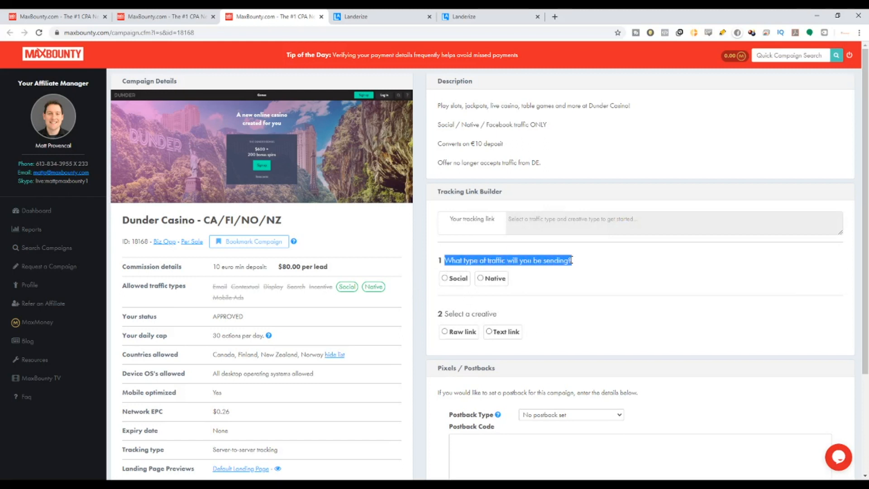
click(481, 282)
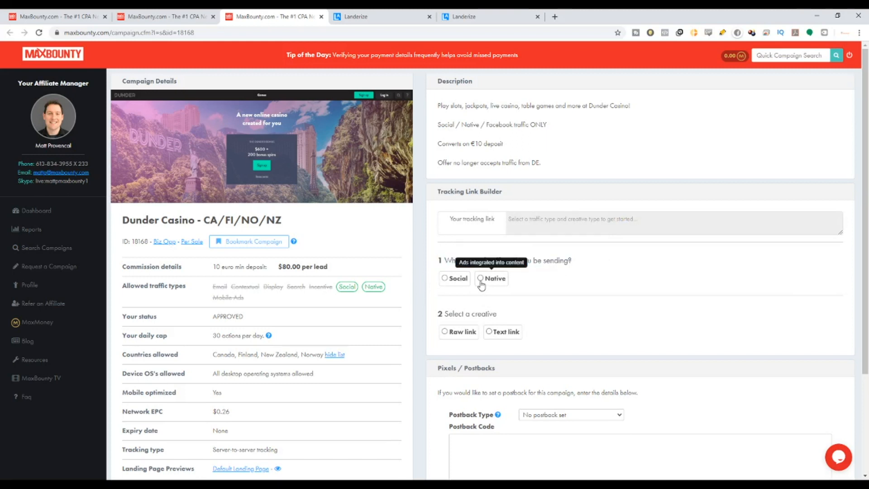
scroll(477, 313, down, 1)
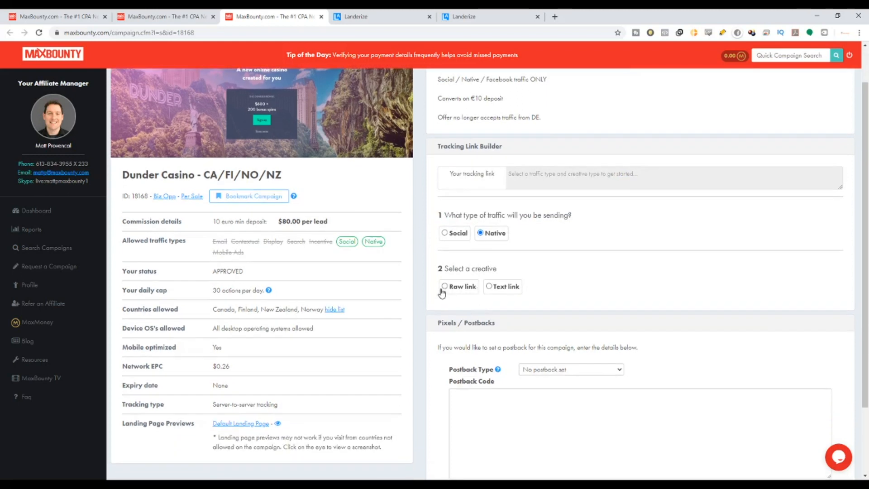
click(446, 287)
click(489, 286)
scroll(482, 294, up, 1)
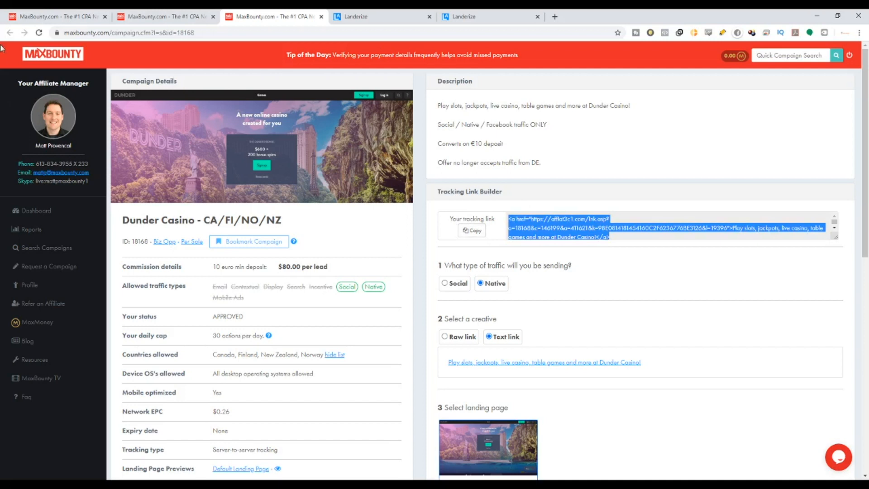
Step: Switch to Landerize and bring up the dashboard with the saved landing pages
click(395, 14)
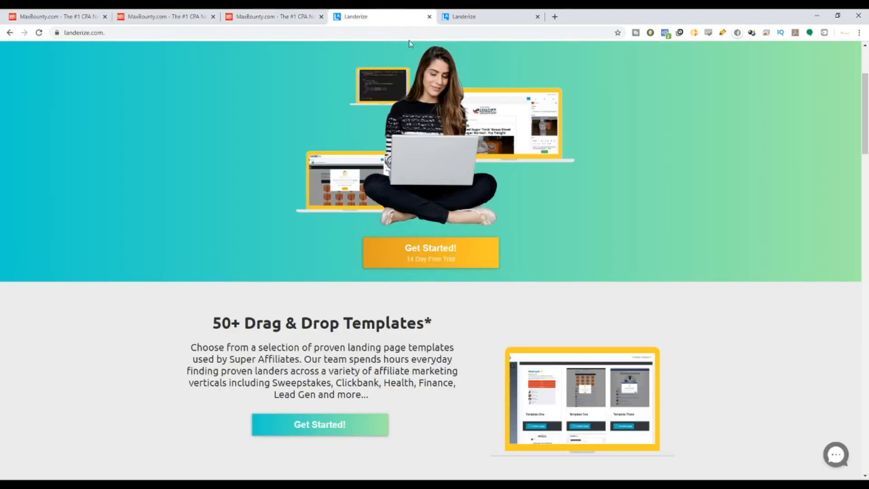
scroll(579, 215, up, 1)
scroll(579, 215, up, 2)
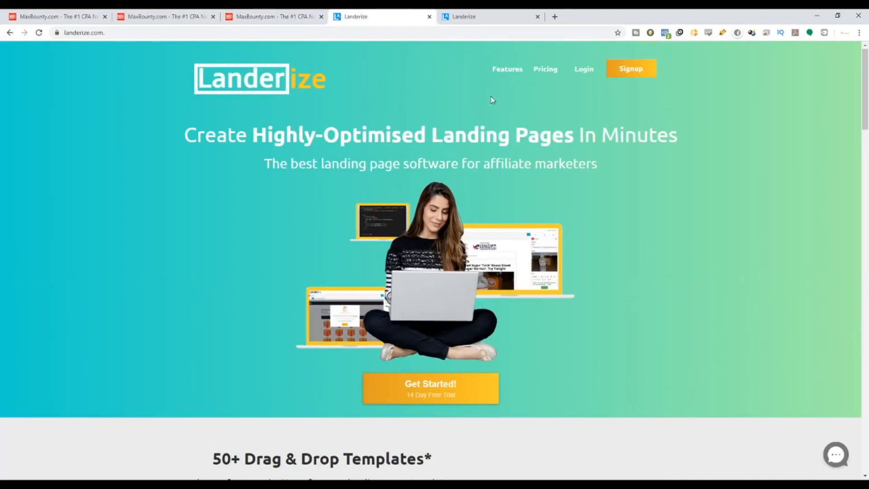
click(488, 13)
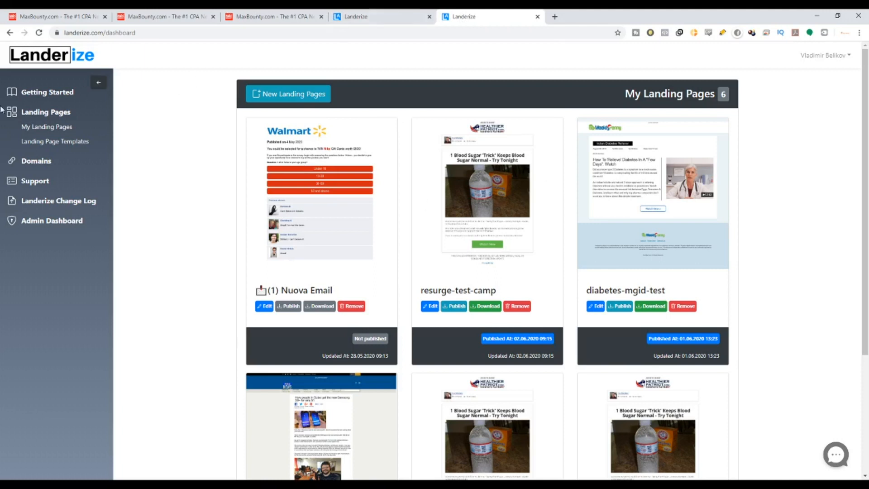
Step: Open the Getting Started guide and look through its five steps, from the basic features introduction to scheduling an onboarding call
click(50, 94)
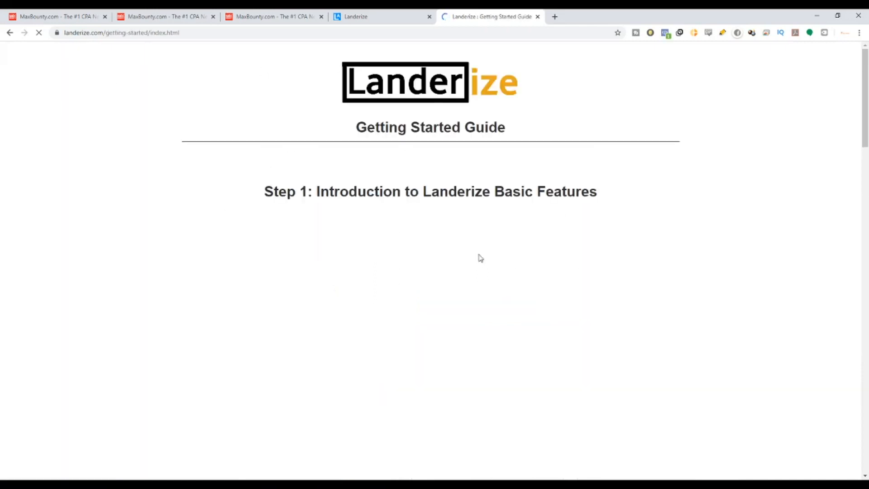
drag(470, 194, 652, 193)
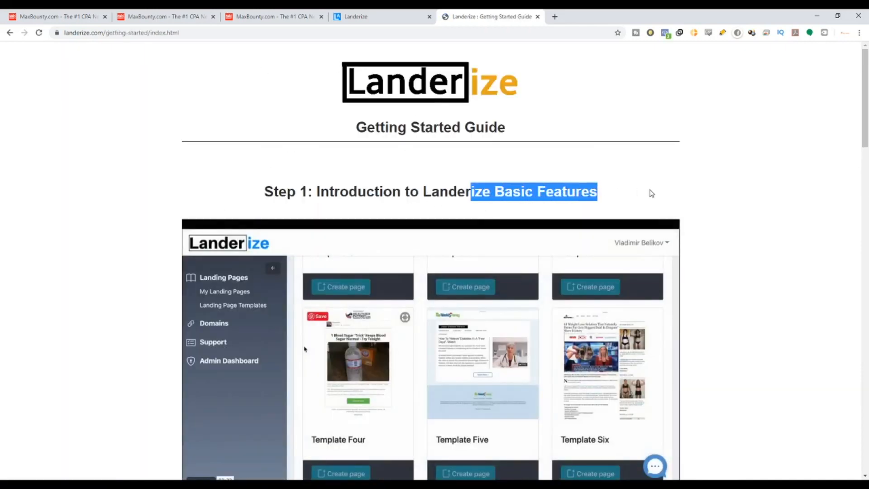
scroll(588, 249, down, 6)
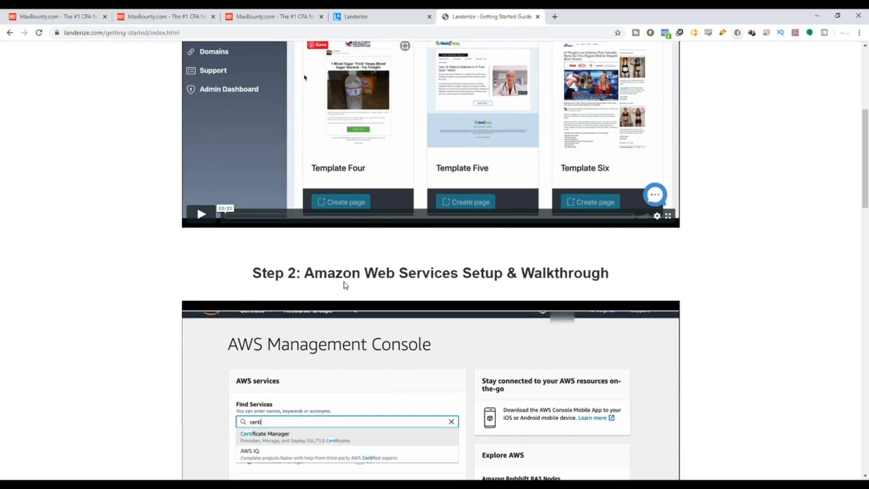
drag(336, 278, 617, 281)
scroll(617, 281, down, 8)
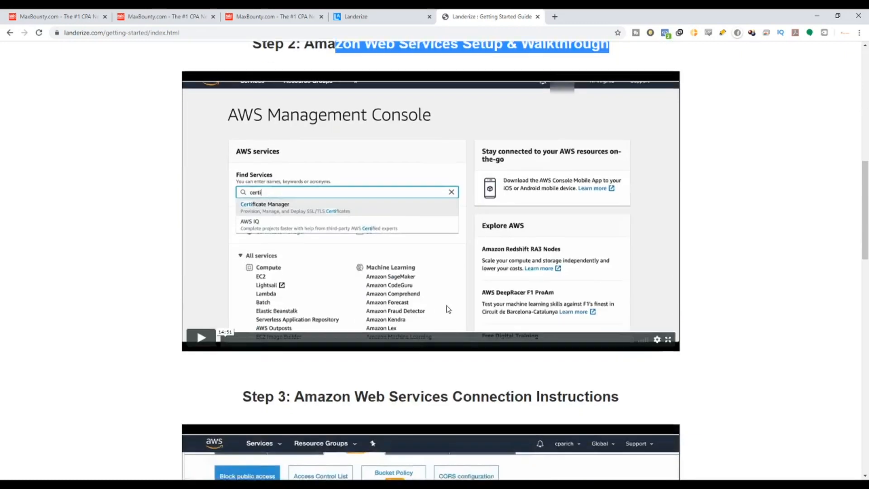
drag(278, 267, 604, 259)
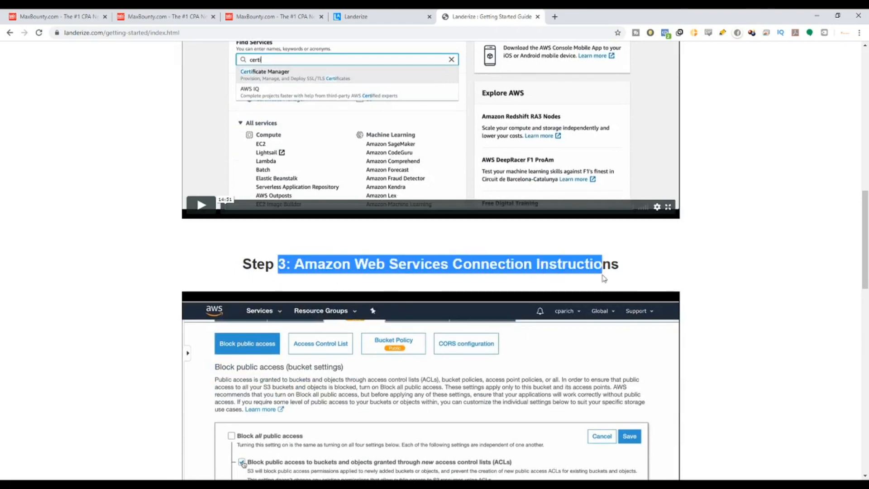
drag(631, 262, 589, 264)
scroll(327, 281, down, 7)
scroll(327, 281, down, 1)
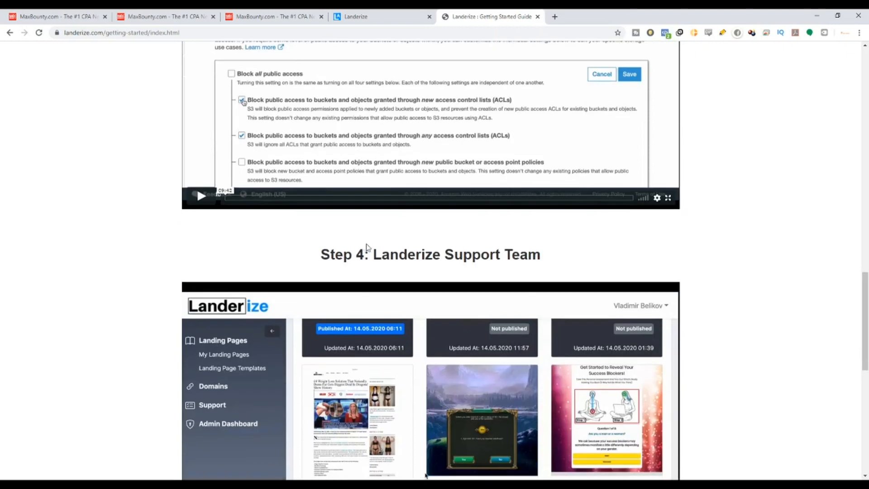
drag(381, 254, 565, 252)
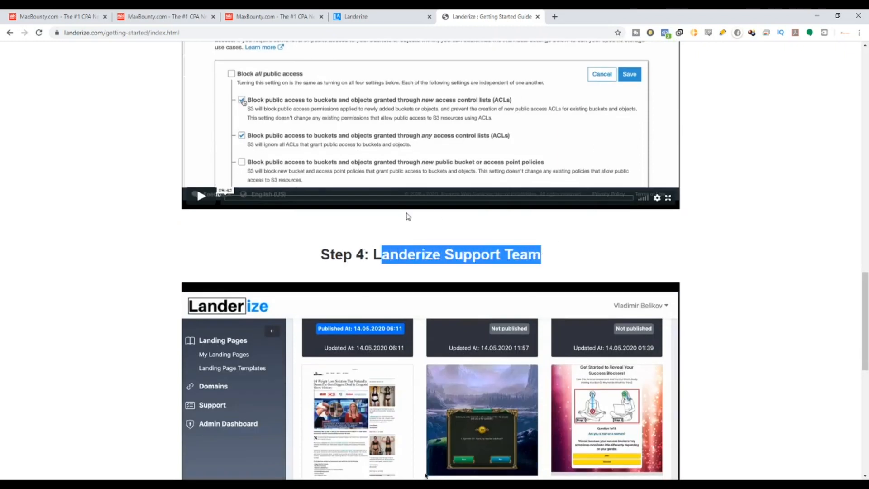
scroll(393, 270, down, 8)
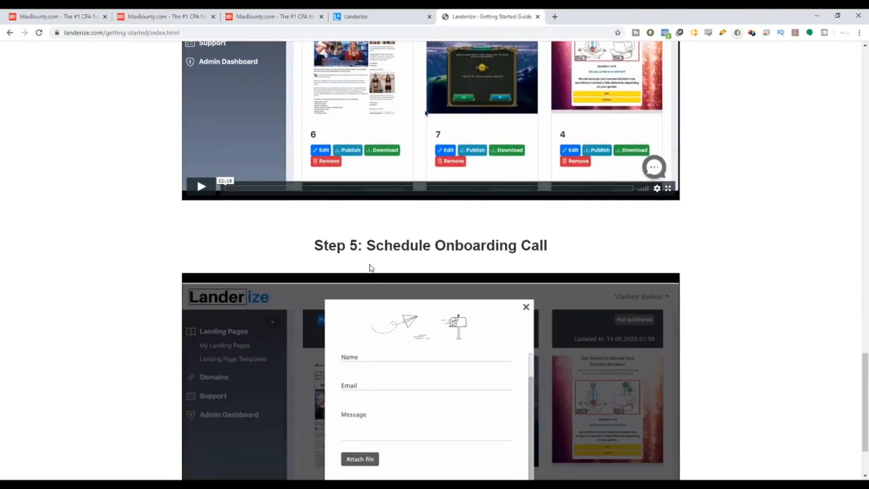
drag(399, 247, 682, 242)
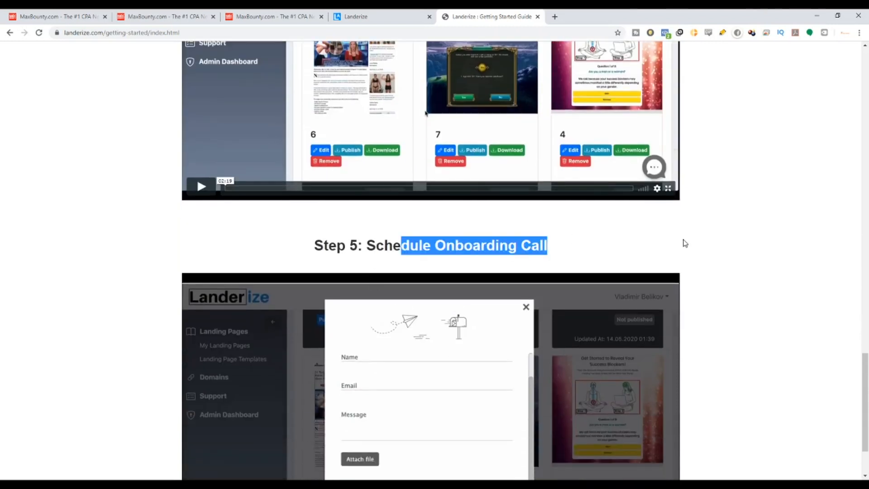
Step: Review the guide's Amazon Web Services sections: Step 2 on setup and walkthrough, and Step 3 on connection instructions
scroll(692, 227, up, 7)
scroll(696, 229, up, 14)
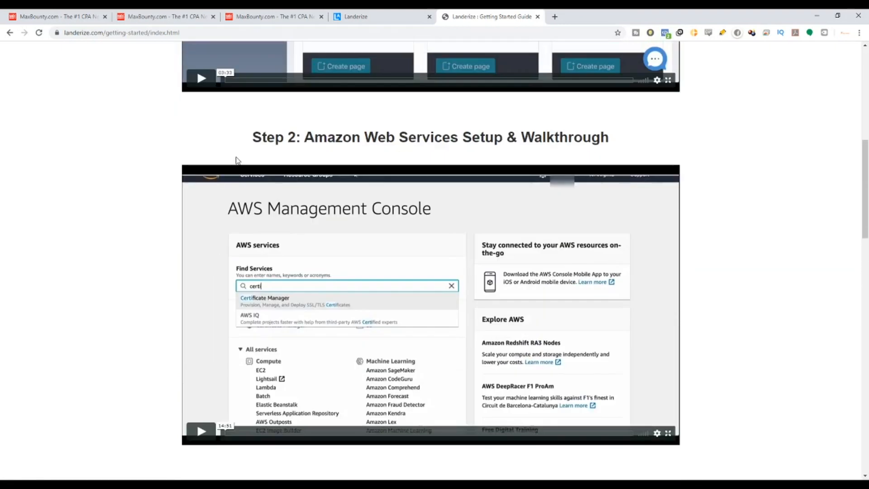
scroll(410, 95, up, 7)
scroll(335, 203, down, 13)
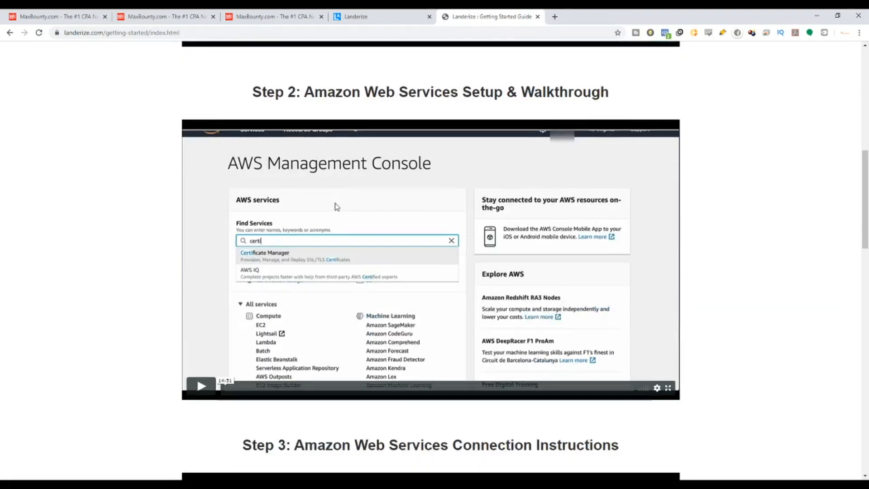
scroll(322, 281, up, 6)
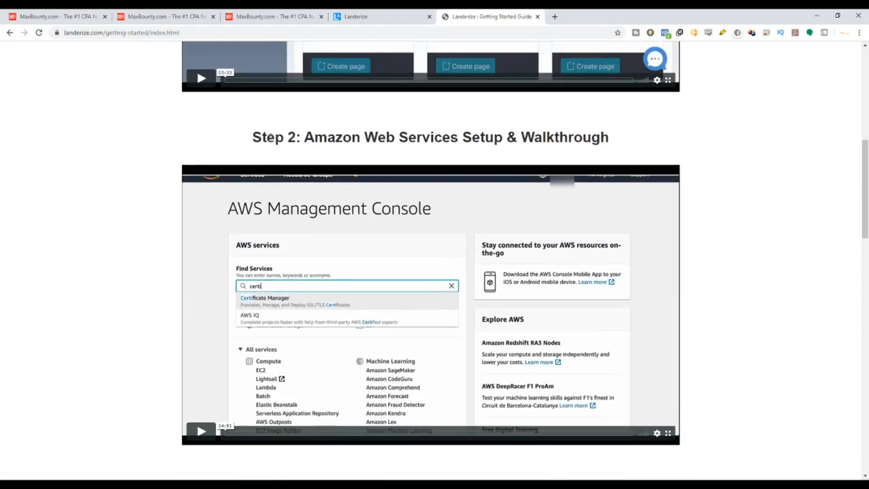
drag(262, 136, 608, 136)
scroll(306, 320, down, 3)
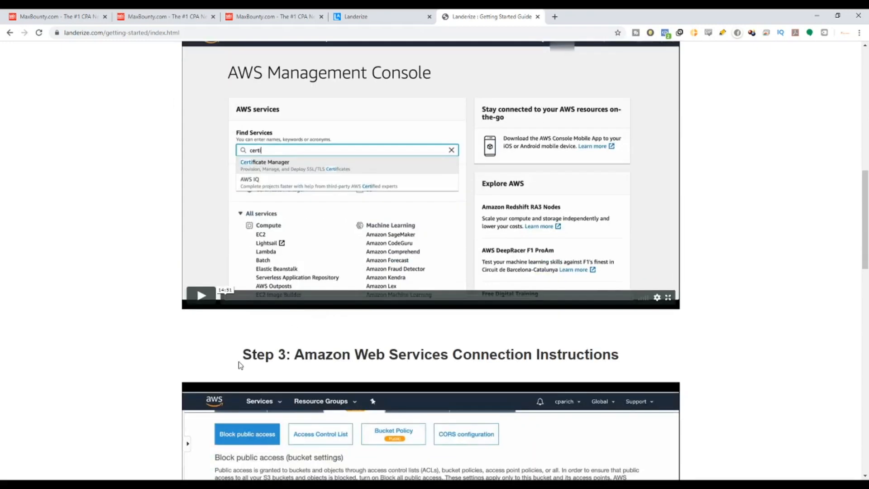
drag(241, 361, 628, 357)
scroll(285, 231, up, 5)
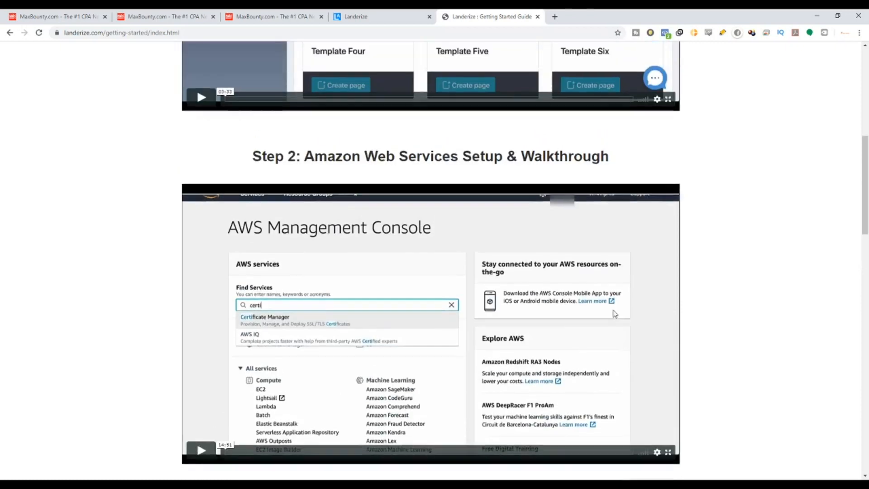
drag(273, 229, 620, 232)
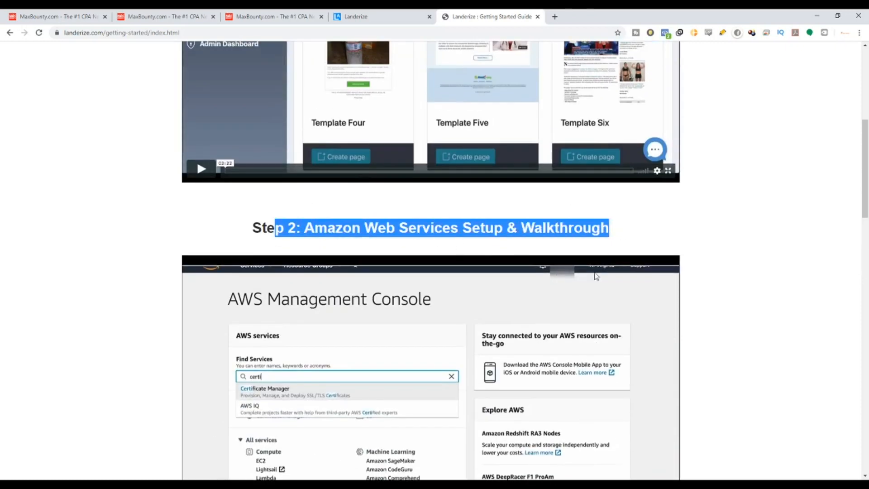
scroll(408, 219, down, 2)
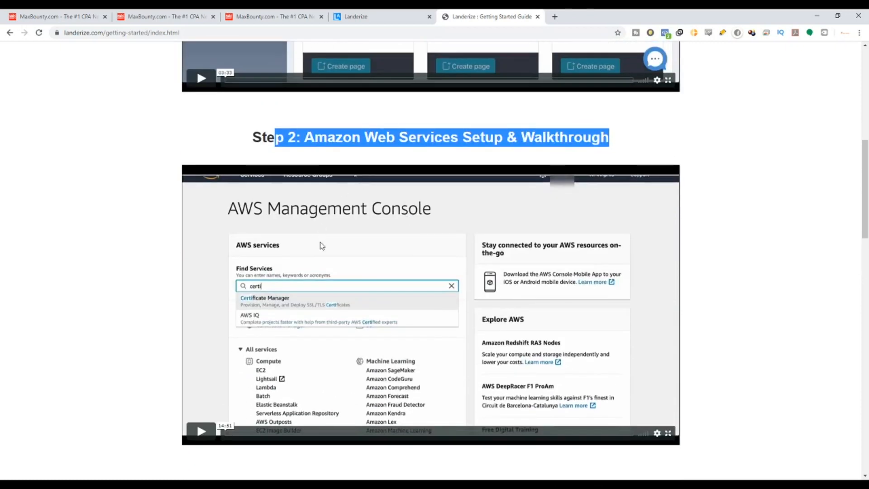
scroll(321, 245, down, 3)
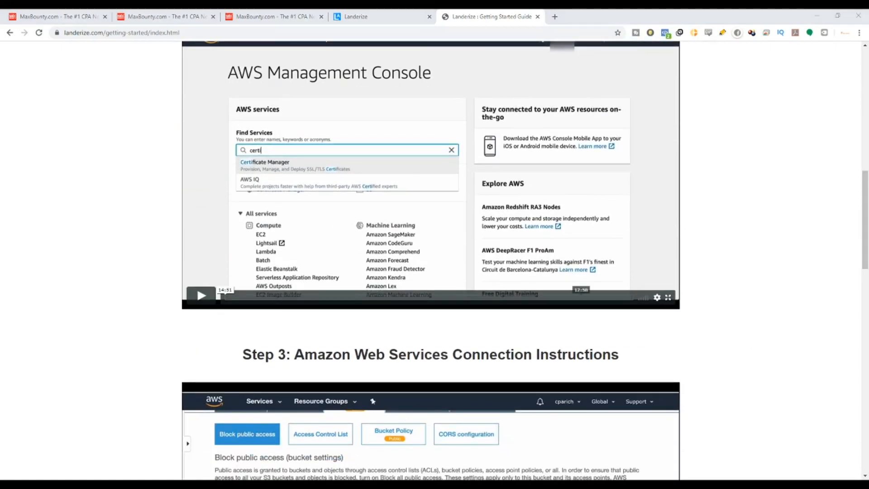
scroll(340, 396, up, 2)
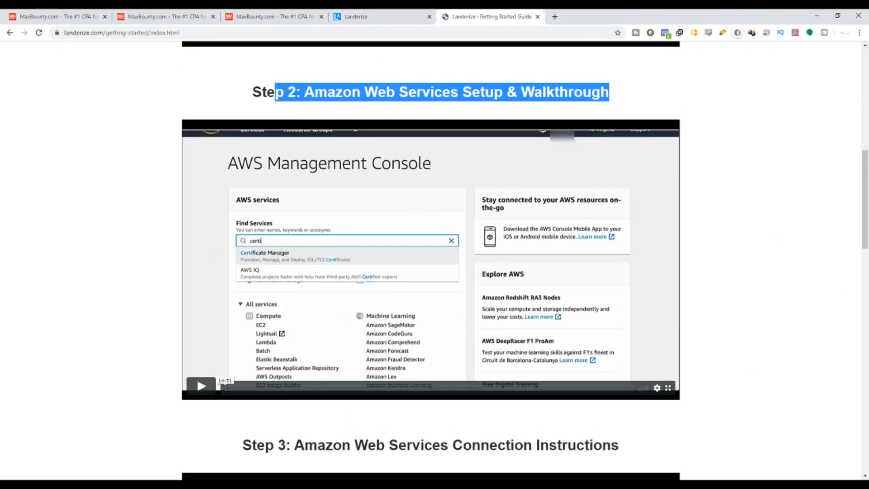
drag(245, 95, 821, 94)
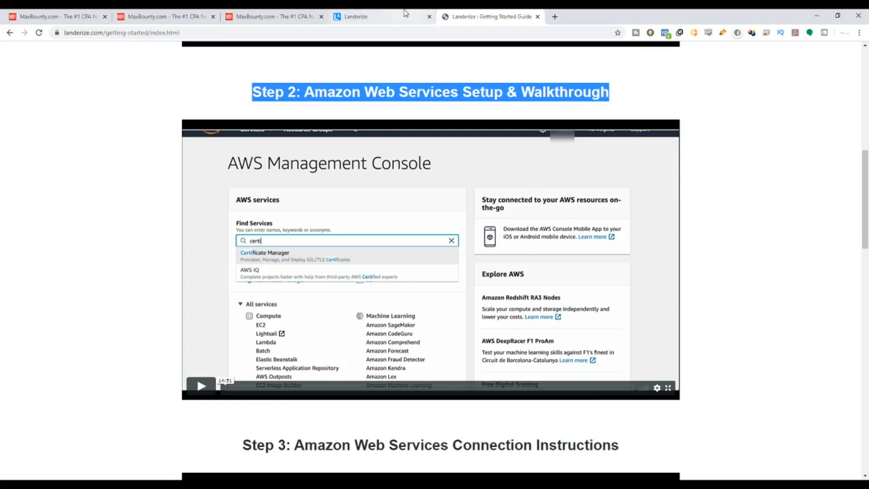
scroll(384, 368, down, 3)
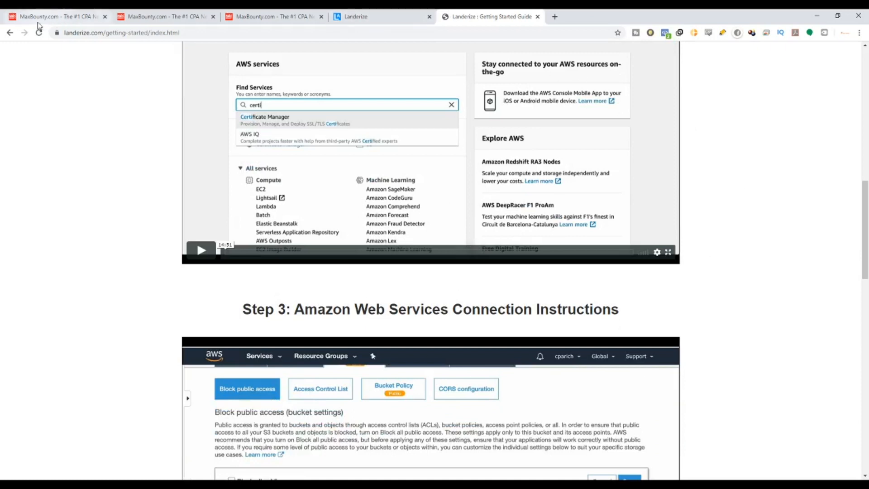
Step: Return to the dashboard, open the support documentation and look through the "How to setup AWS" article
click(10, 33)
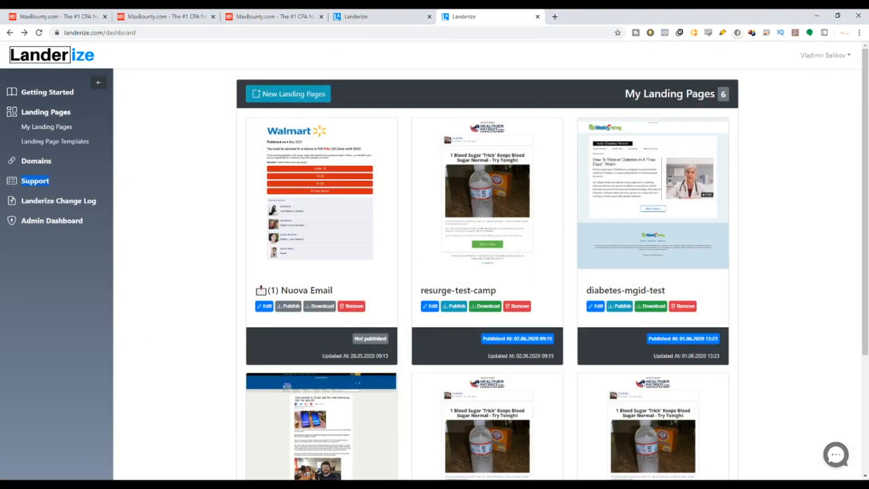
click(38, 185)
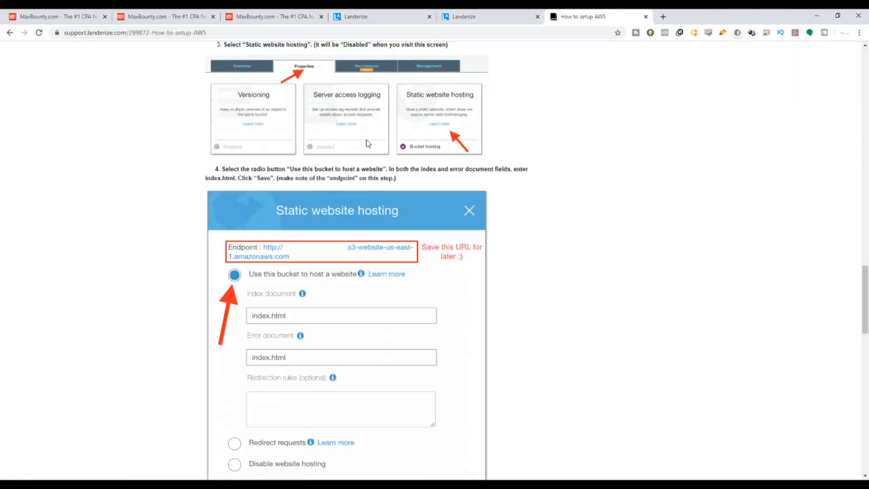
scroll(344, 172, down, 7)
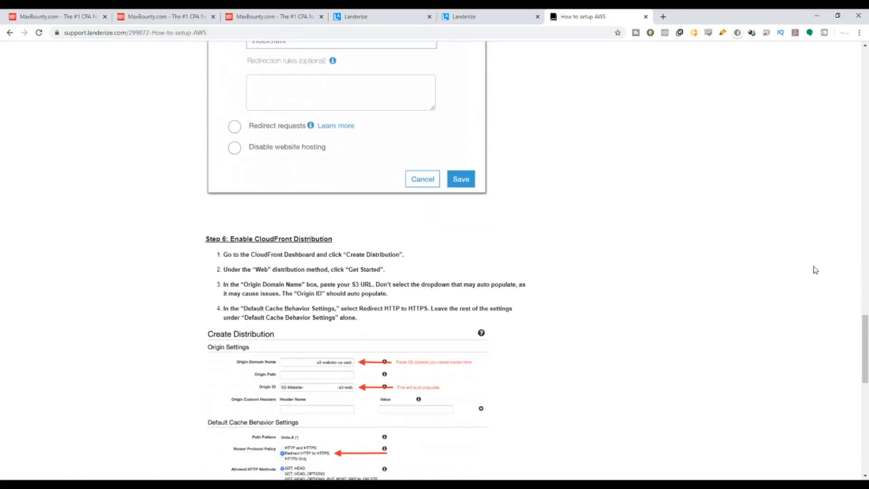
drag(861, 362, 841, 145)
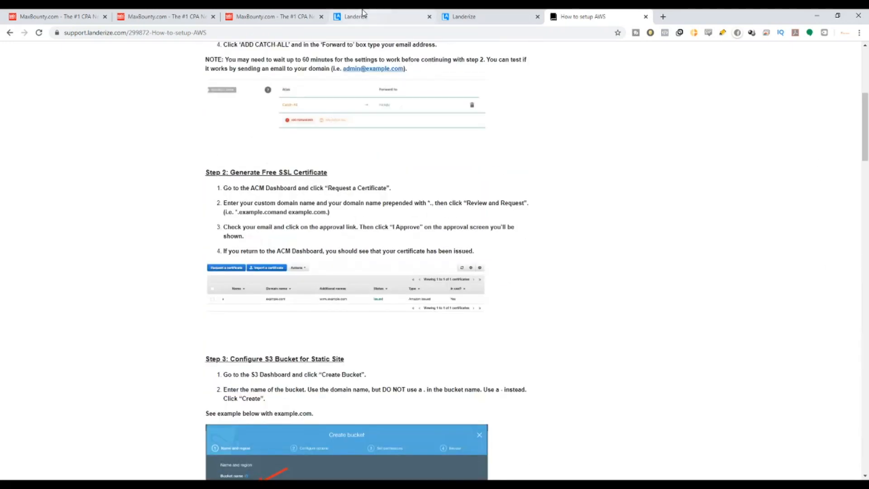
Step: Go back to the Landerize dashboard and start a new landing page to bring up the available templates
click(447, 13)
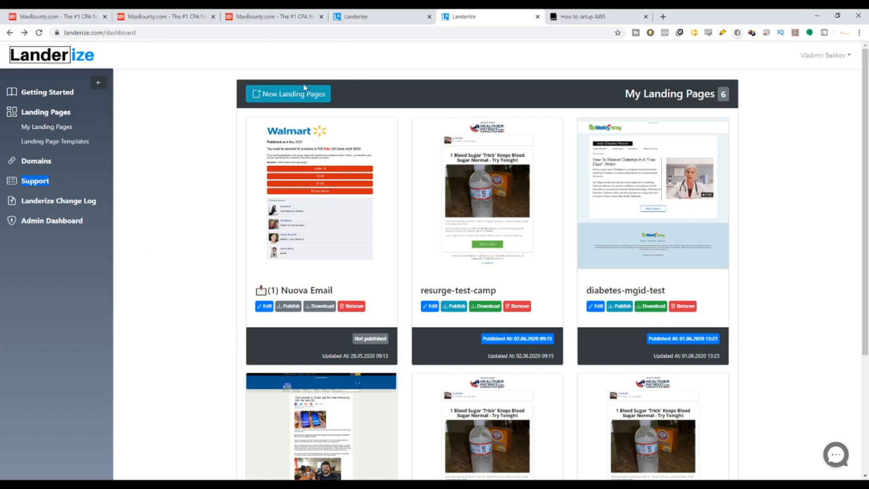
click(306, 100)
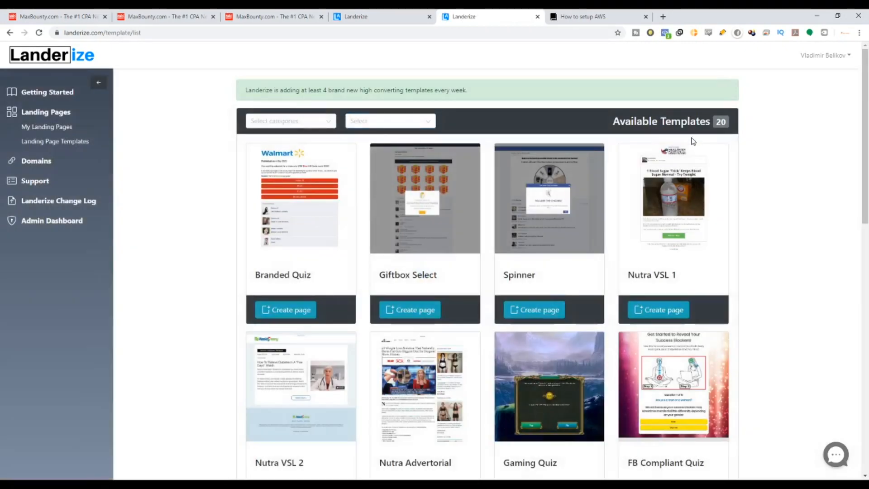
drag(616, 120, 772, 131)
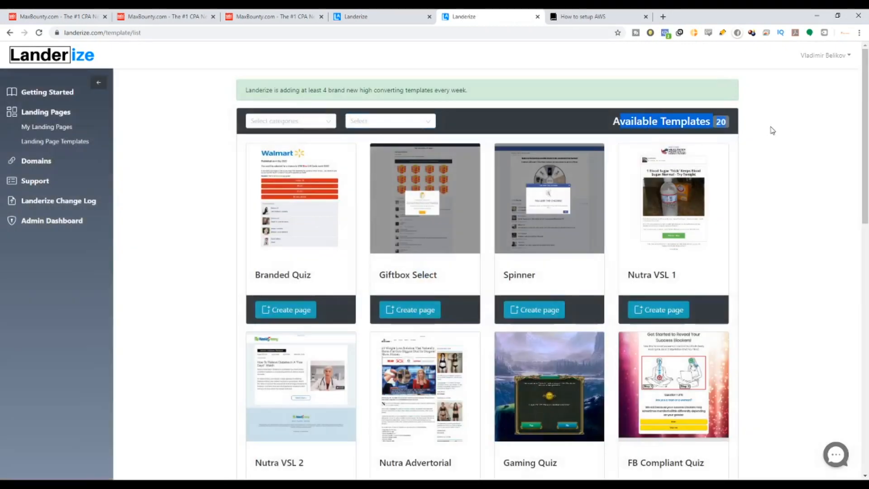
click(747, 93)
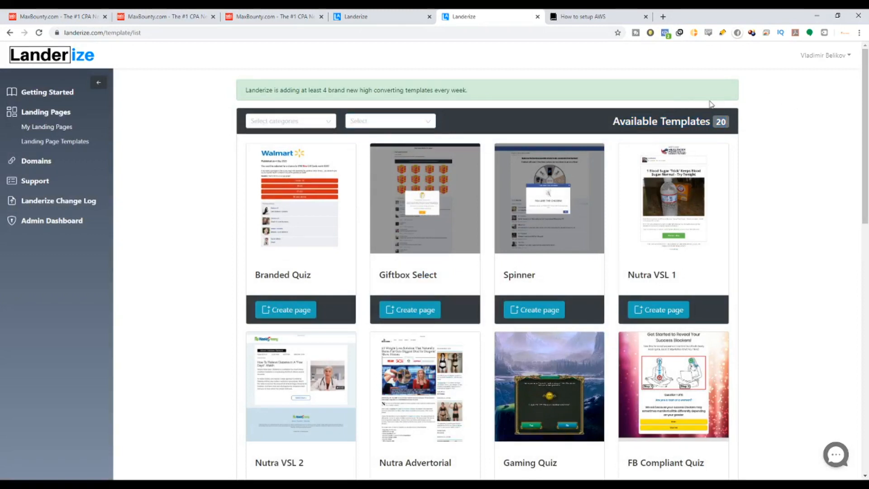
drag(643, 120, 735, 134)
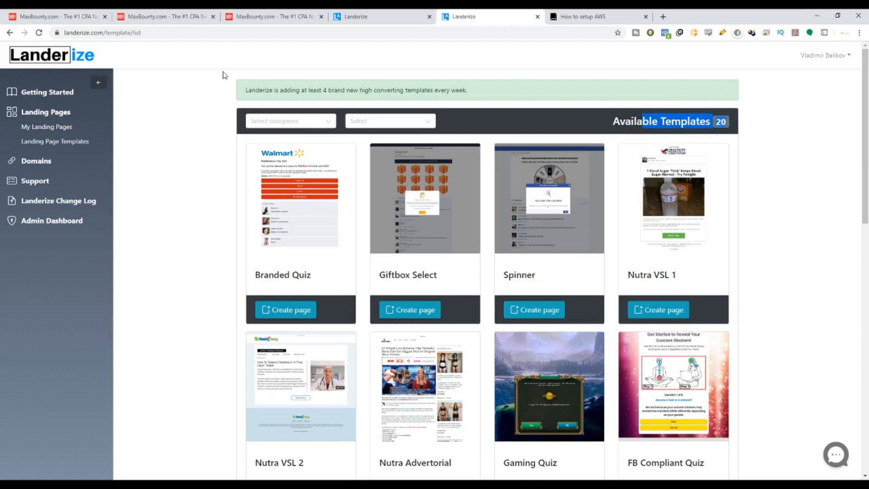
drag(245, 90, 471, 91)
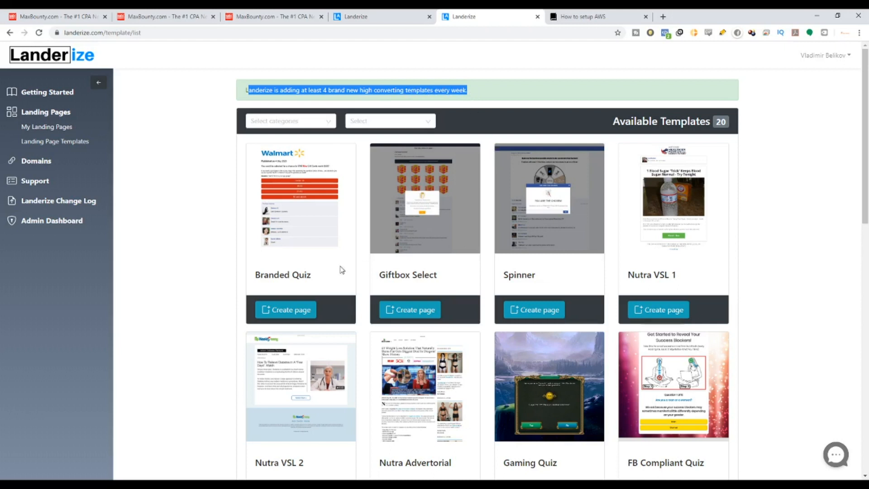
Step: Look through the landing page templates, from Branded Quiz and Spinner down to Casino Spins, for one suited to a casino offer
scroll(317, 235, down, 3)
drag(264, 139, 311, 138)
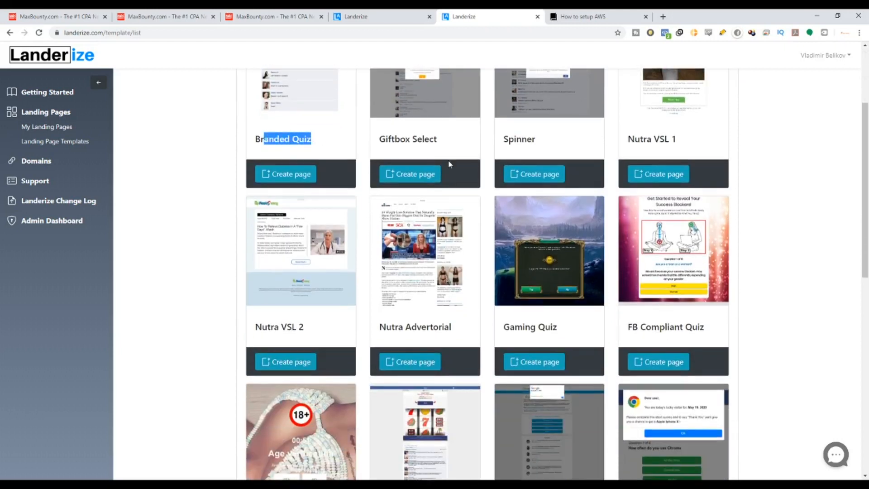
scroll(784, 232, up, 2)
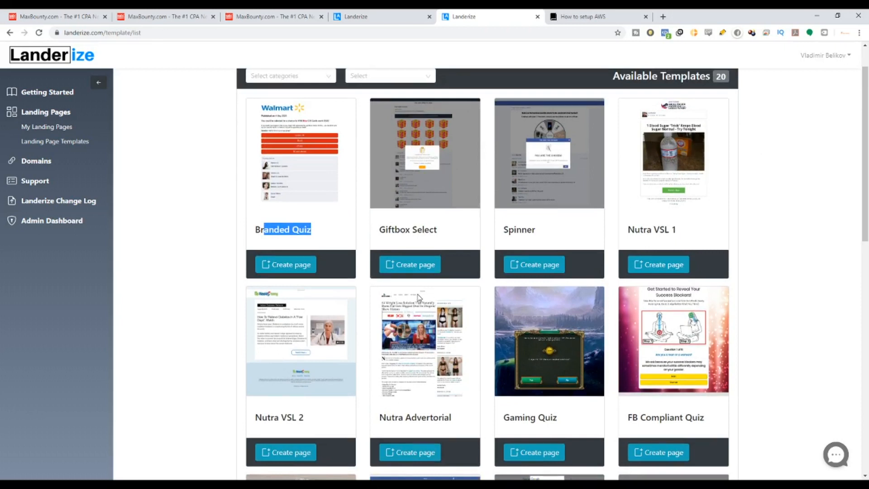
drag(254, 230, 336, 231)
drag(424, 231, 494, 235)
click(556, 230)
drag(557, 230, 514, 231)
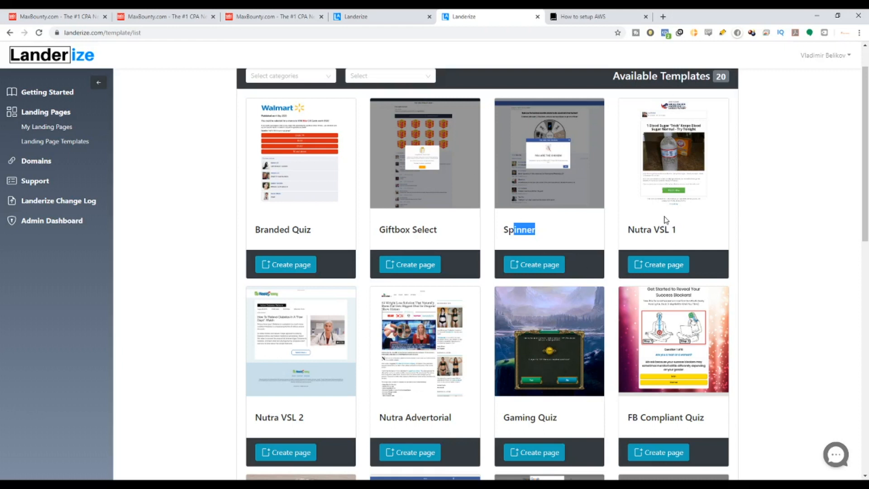
drag(657, 230, 678, 231)
scroll(662, 249, down, 3)
drag(536, 281, 599, 284)
click(661, 281)
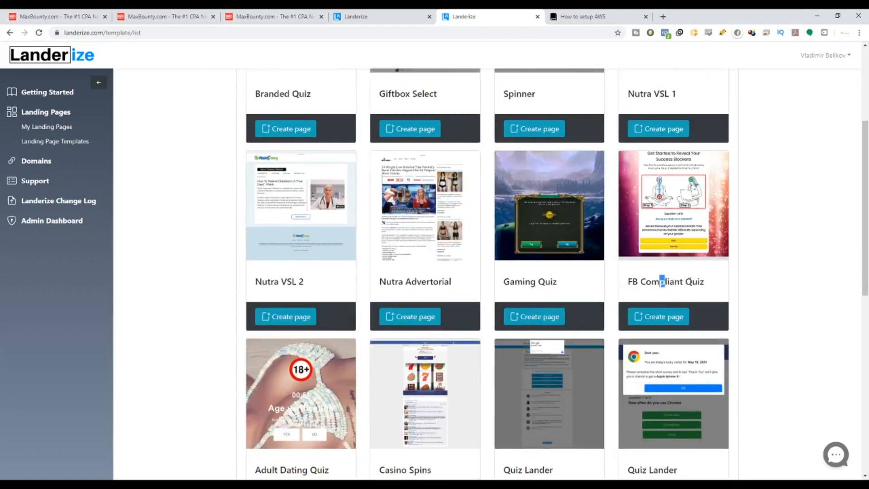
scroll(661, 281, down, 3)
drag(401, 334, 463, 339)
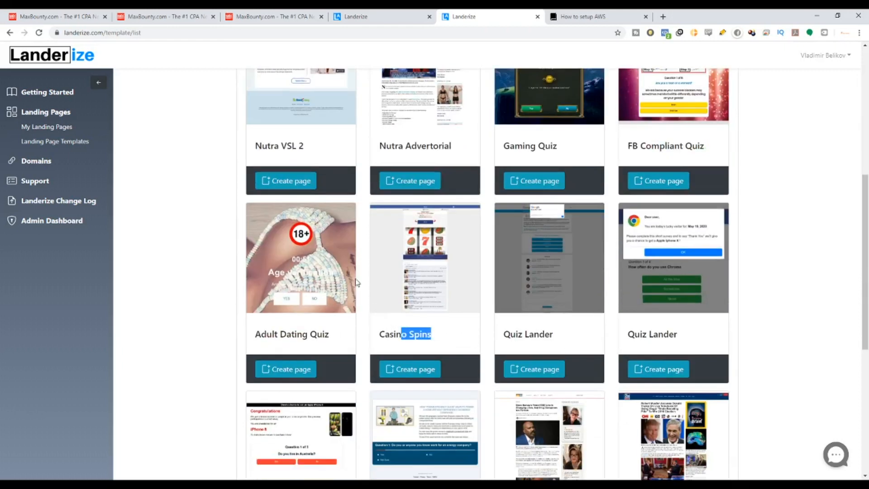
Step: Look through the remaining landing page templates, from Adult Dating Quiz to CC Trial Advertorial, and return to Casino Spins
drag(281, 335, 317, 335)
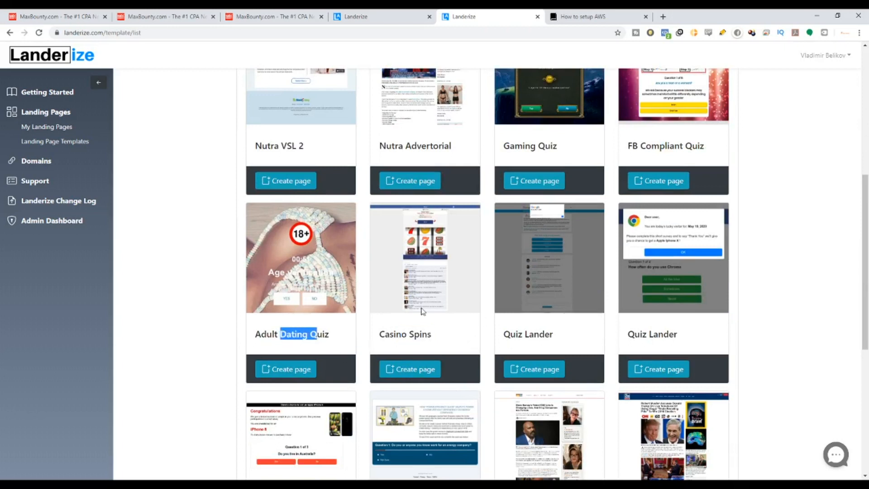
scroll(699, 267, down, 3)
scroll(489, 210, down, 3)
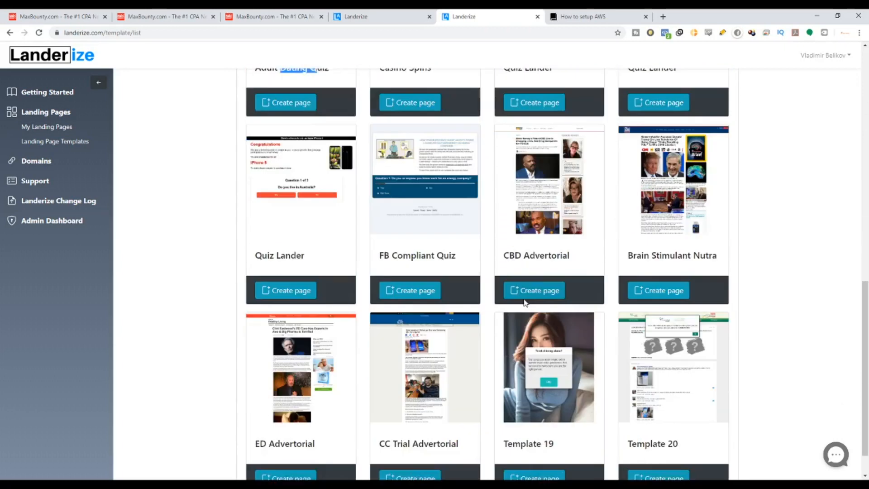
drag(505, 247, 507, 277)
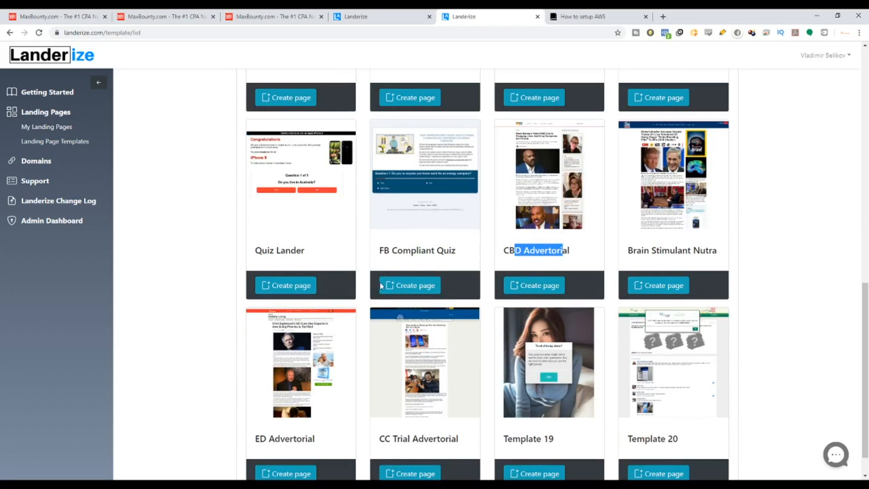
scroll(389, 317, down, 1)
triple_click(395, 403)
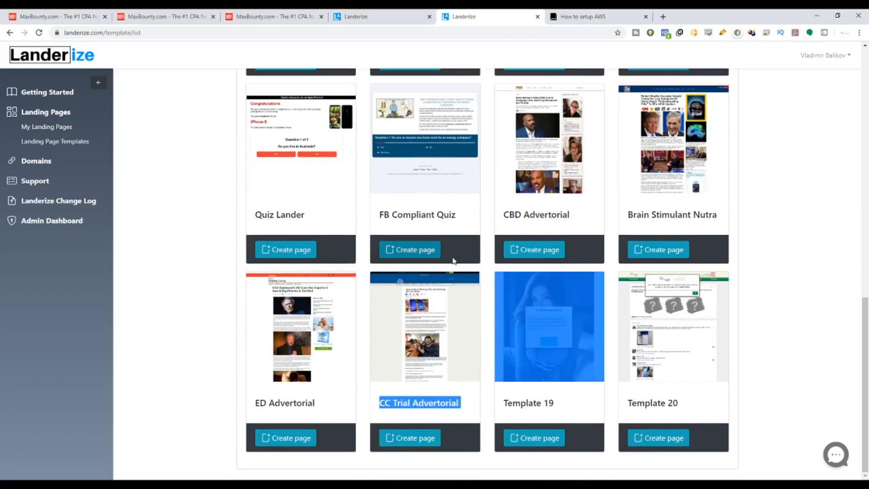
click(484, 271)
scroll(491, 273, up, 2)
scroll(492, 272, up, 3)
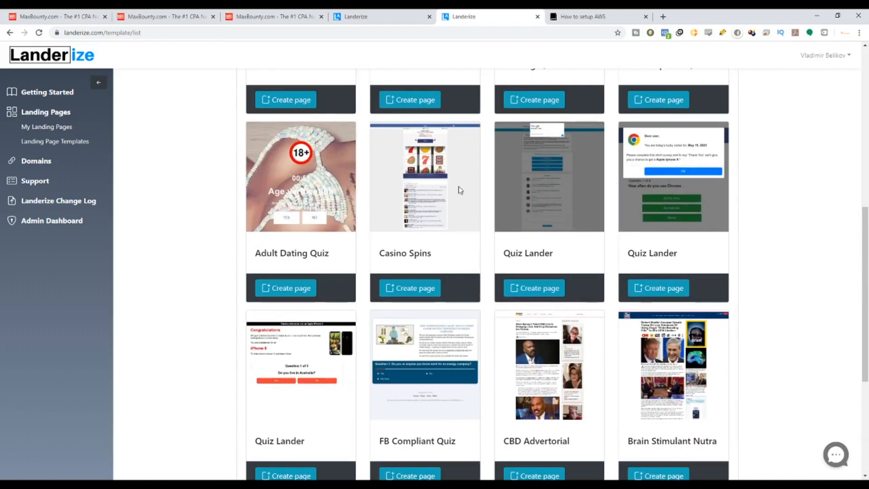
Step: Start a landing page from the Casino Spins template and copy the offer name "Dunder Casino" from its MaxBounty campaign page
click(398, 294)
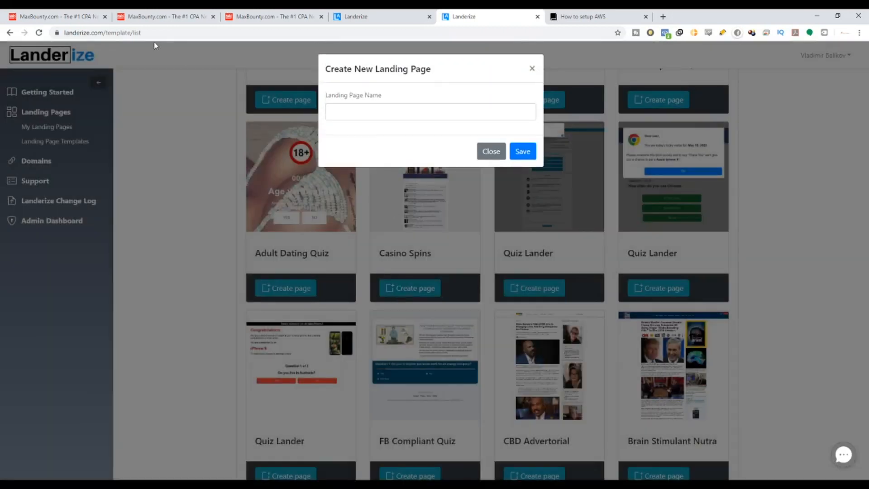
click(185, 16)
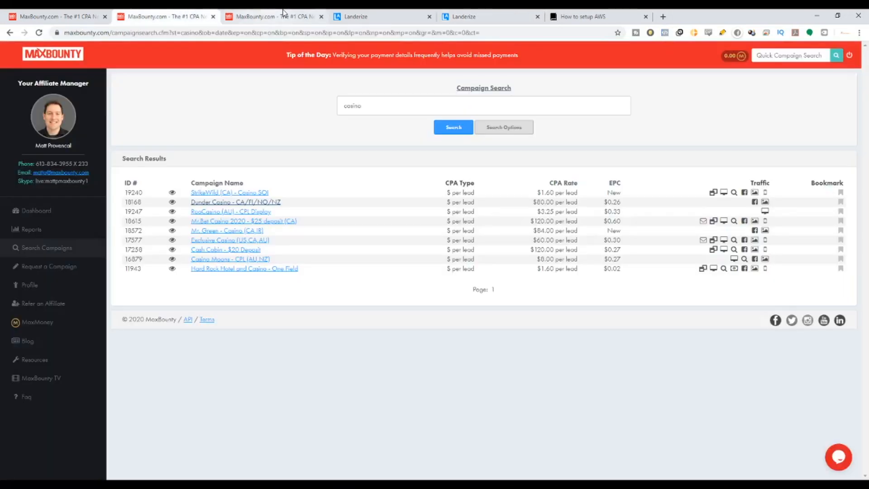
click(259, 19)
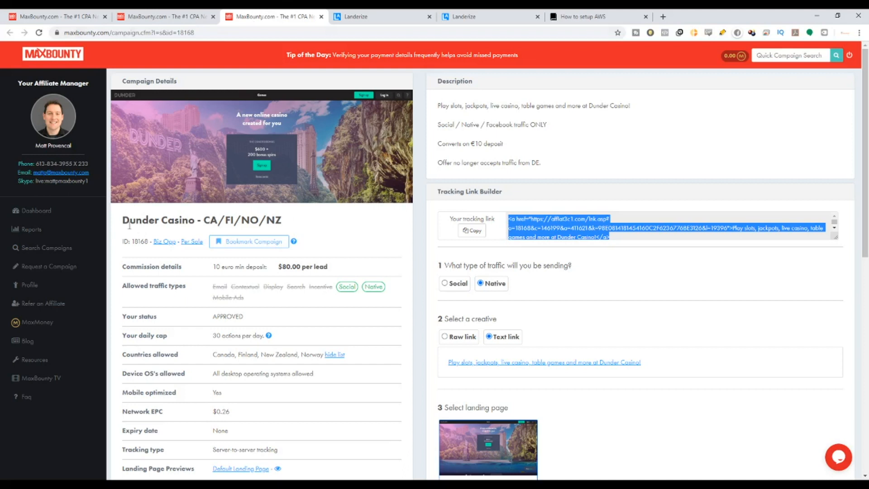
drag(120, 222, 194, 222)
key(ctrl+c)
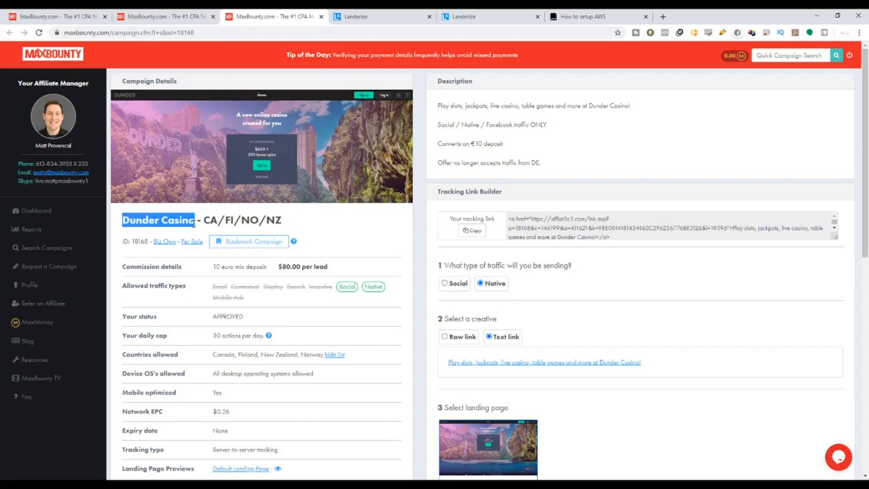
Step: Return to the new landing page form in Landerize, name the page "Dunder Casino" and save it
click(376, 16)
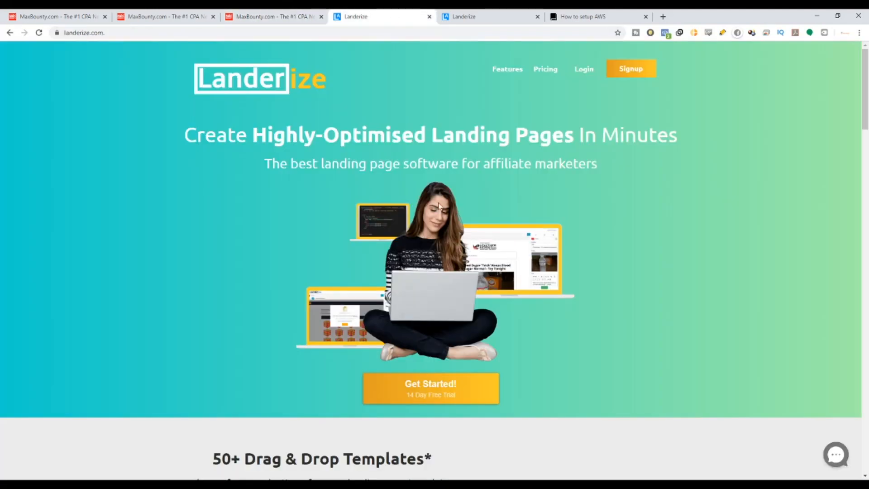
click(466, 14)
click(382, 112)
key(ctrl+v)
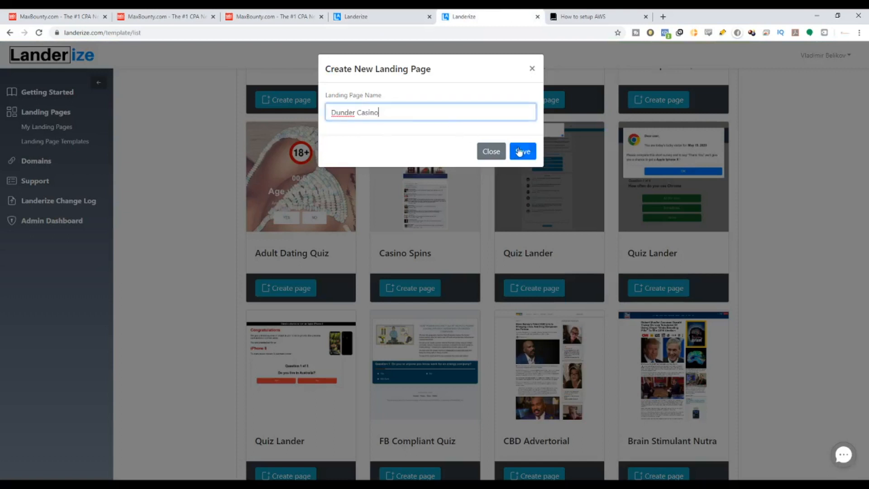
click(525, 152)
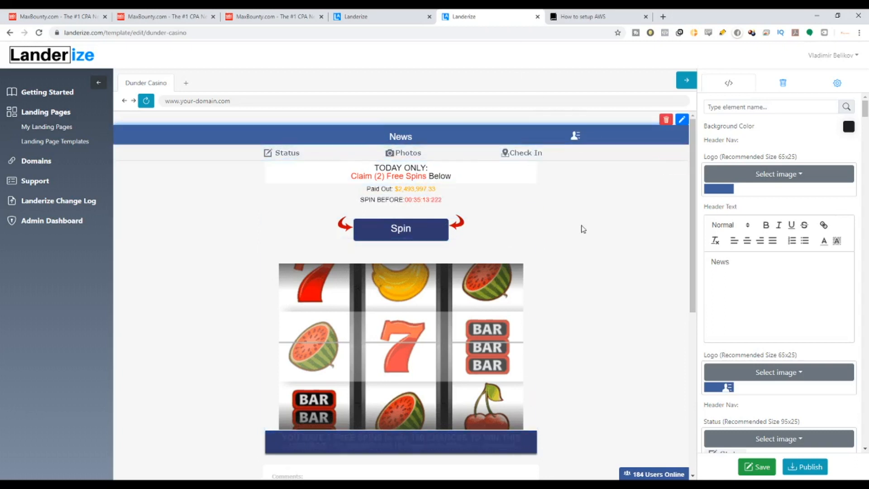
Step: Look over the casino page preview and its element settings, including the recommended logo size
scroll(572, 295, down, 7)
scroll(572, 294, up, 7)
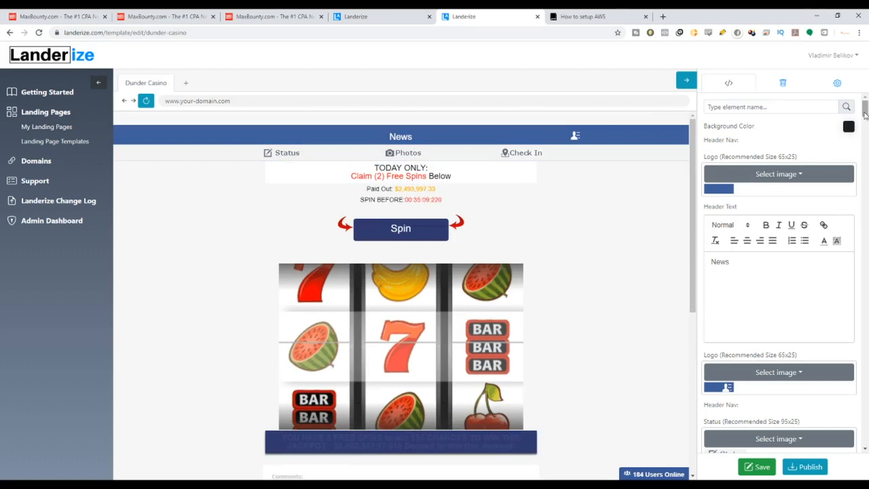
drag(865, 115, 849, 98)
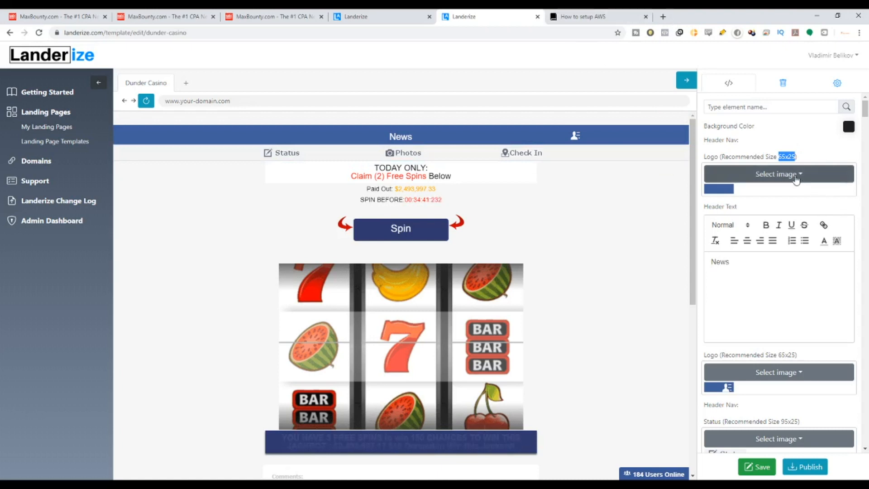
Step: Open canva.com in a new browser tab and begin a design with custom dimensions
click(664, 16)
text(canva.com)
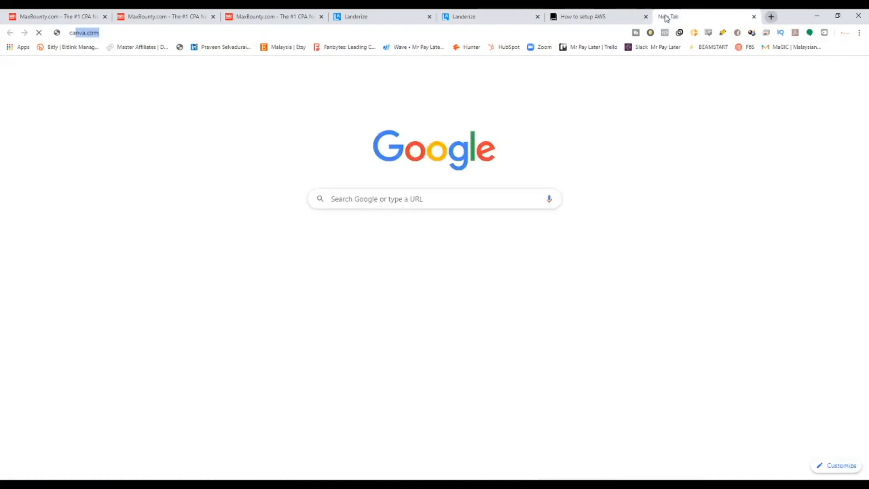
key(Return)
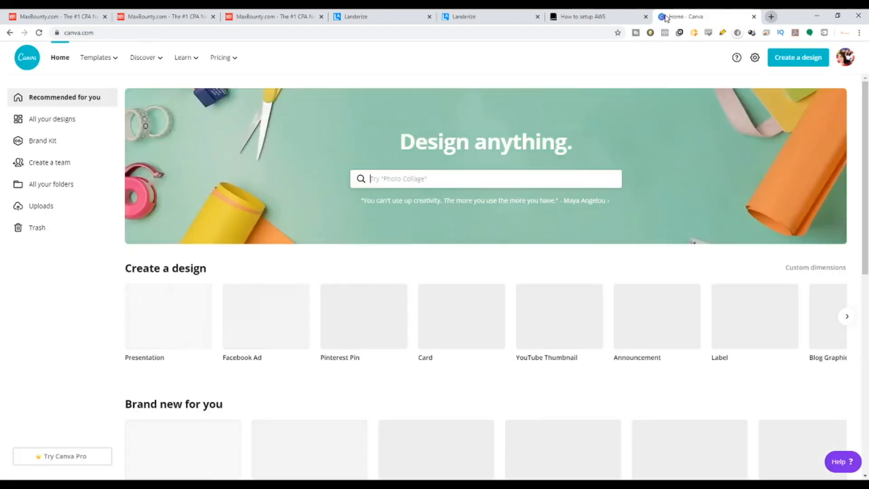
click(795, 56)
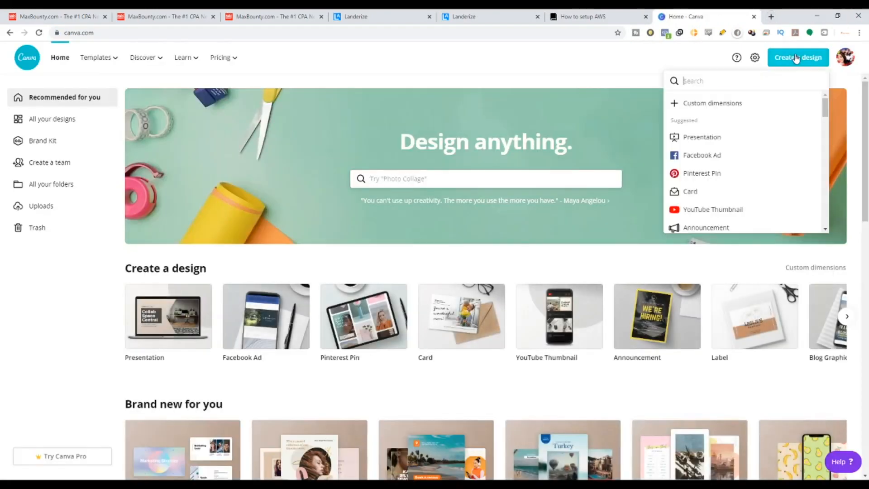
click(718, 102)
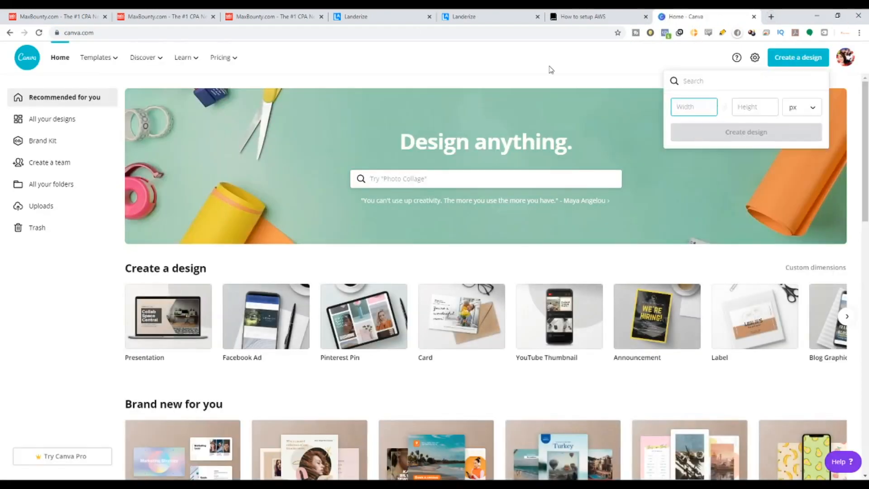
Step: Check the recommended logo size in Landerize, then try a width of 25 px for the custom Canva design
click(493, 16)
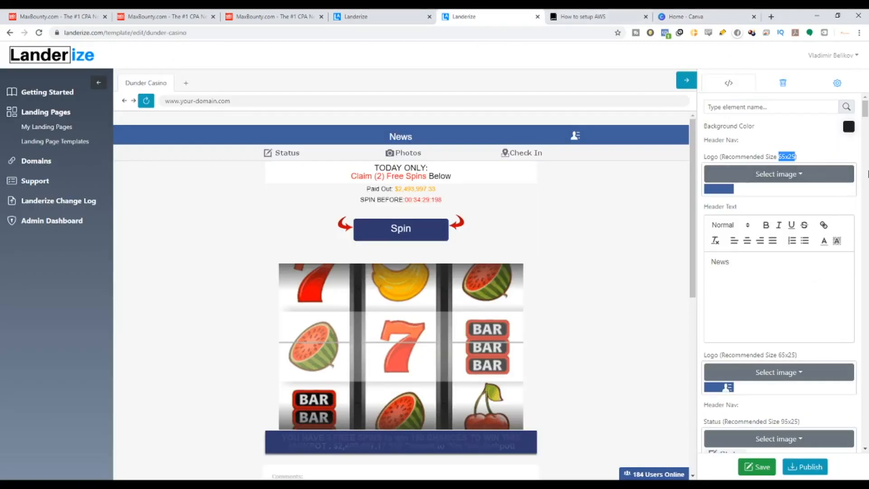
click(795, 156)
click(701, 14)
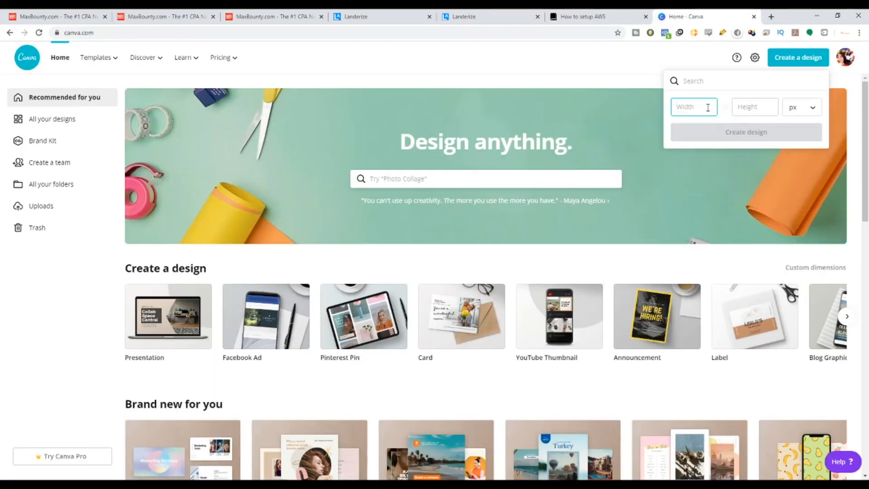
click(753, 109)
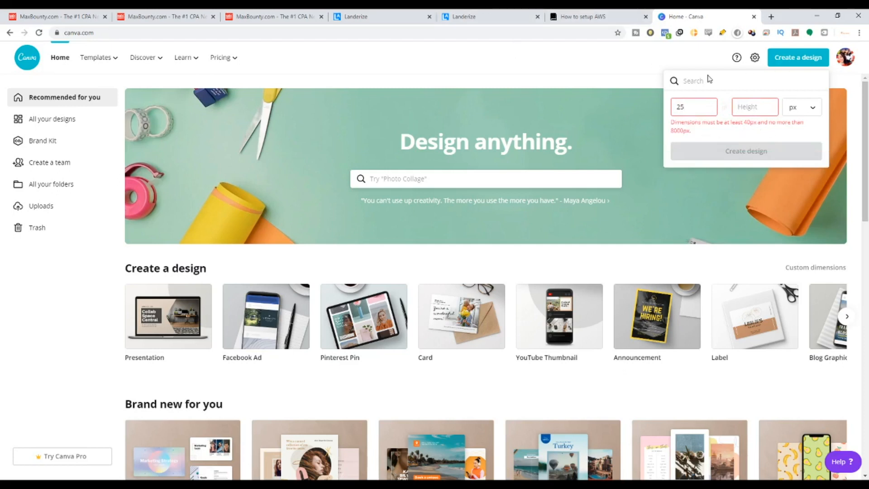
Step: Return to the Landerize editor and examine the Header Text, logo and header navigation image settings
click(489, 17)
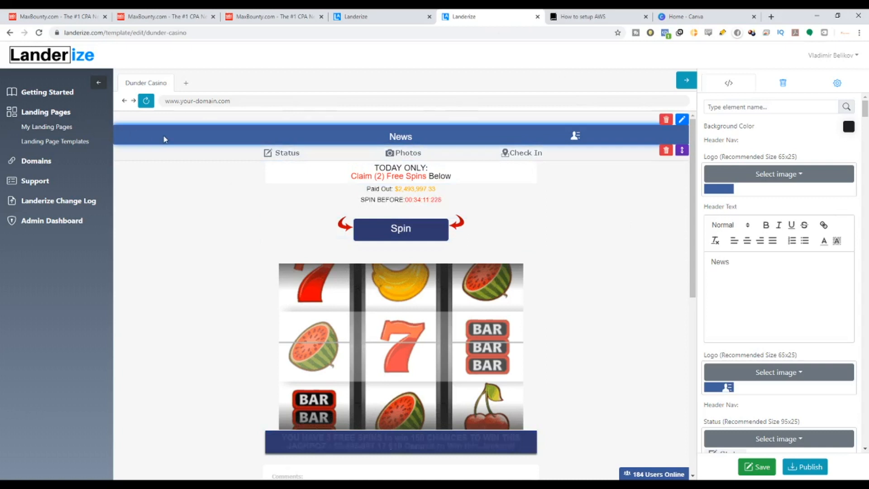
scroll(778, 181, down, 2)
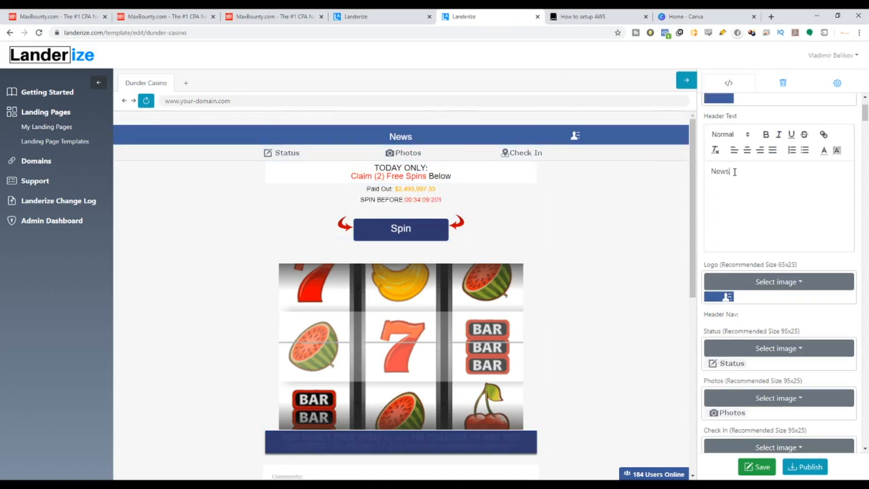
double_click(708, 171)
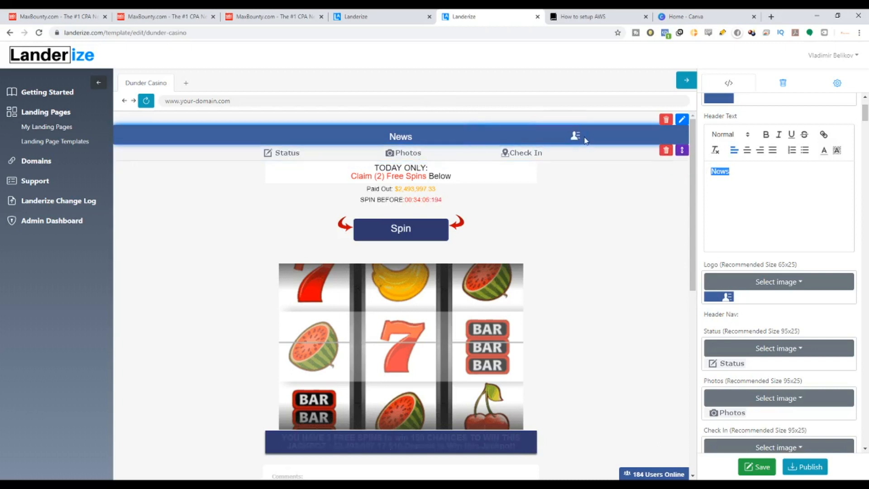
scroll(732, 300, down, 1)
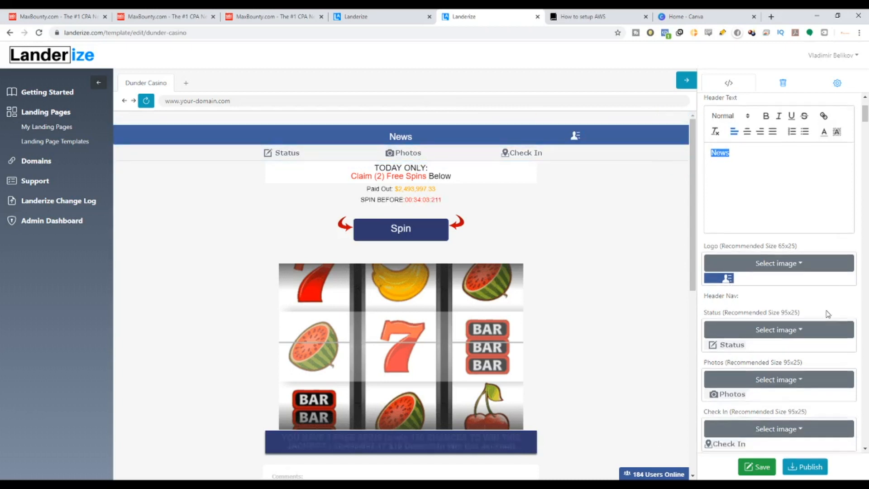
Step: Try moving the Status, Photos and Check In row down the page, then drop it back under the News header
scroll(724, 277, down, 1)
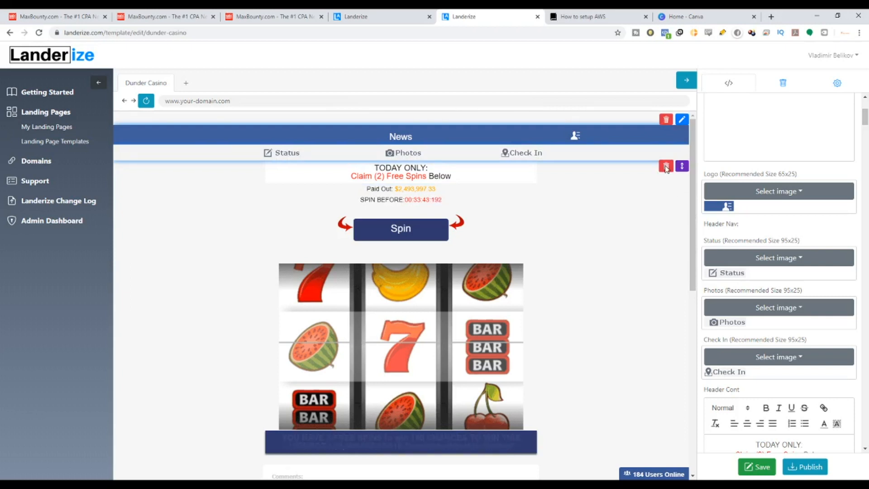
drag(682, 167, 674, 185)
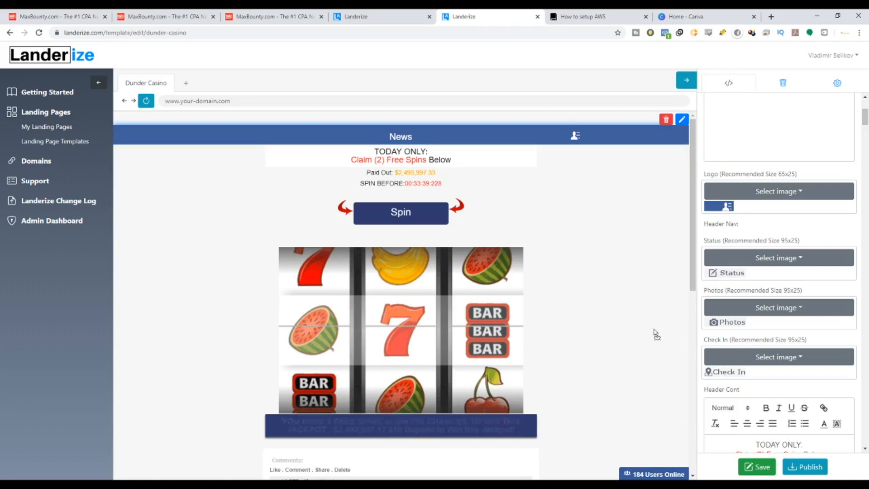
drag(656, 334, 651, 168)
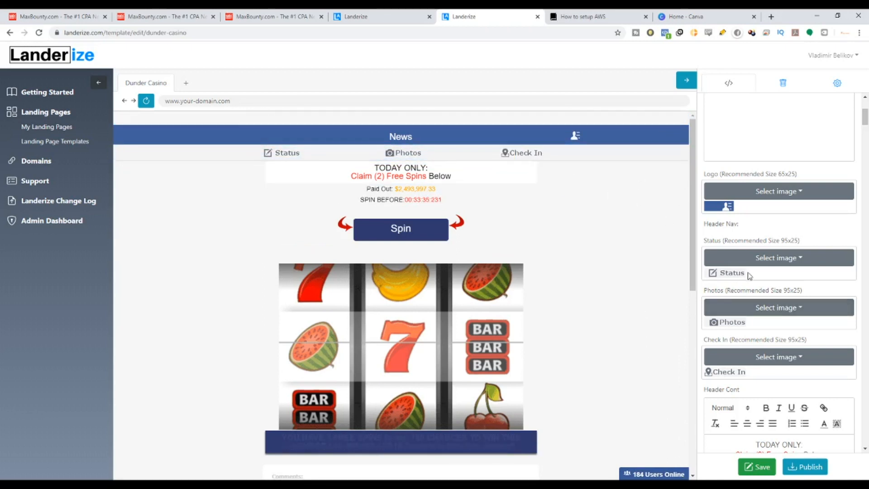
Step: Review the header navigation image settings and the free spins text in the Header Cont section
scroll(769, 295, down, 2)
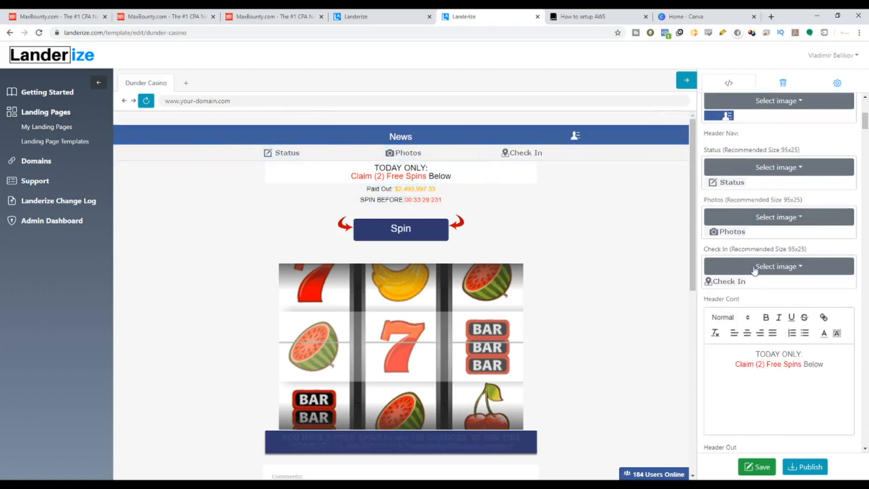
scroll(755, 270, down, 3)
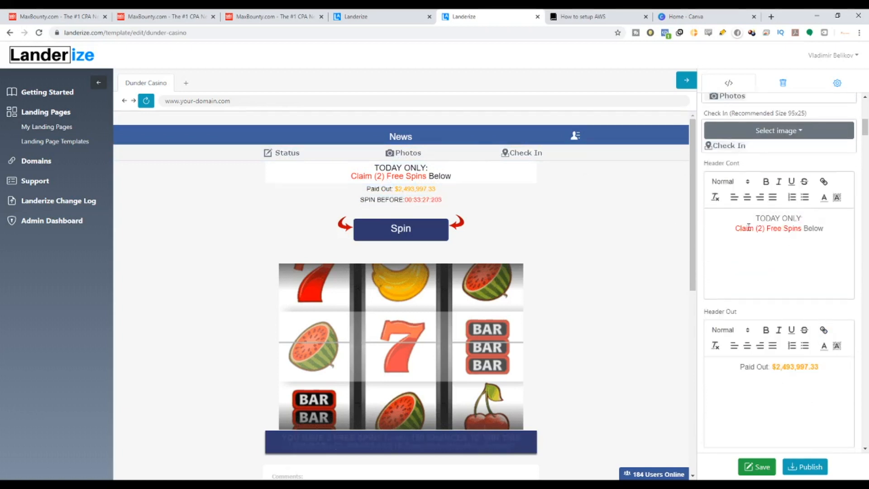
drag(757, 229, 829, 231)
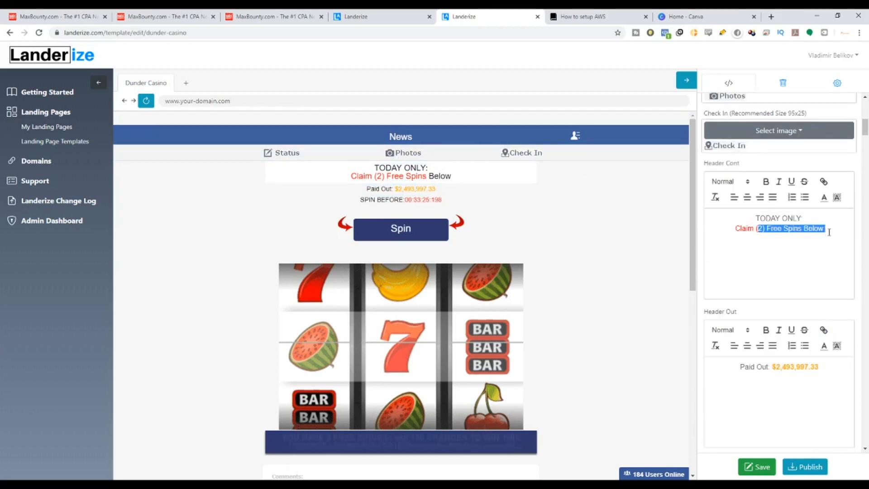
Step: Change the paid out amount in the Header Out text to $2,493,997.83
scroll(402, 149, down, 1)
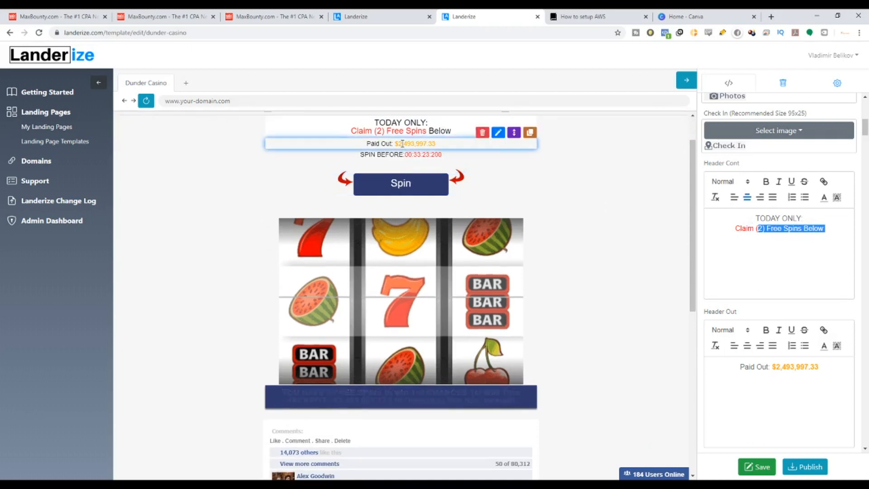
scroll(781, 344, down, 2)
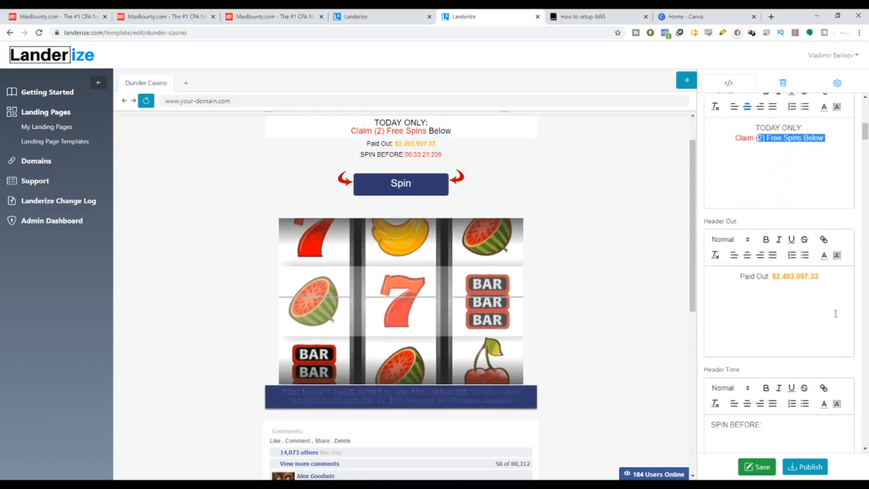
drag(772, 276, 792, 277)
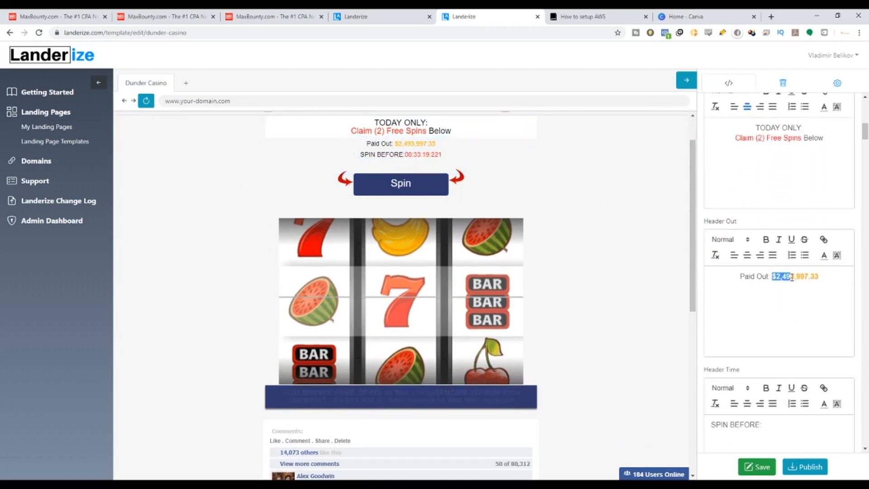
click(820, 277)
key(BackSpace)
text(8)
scroll(718, 289, down, 4)
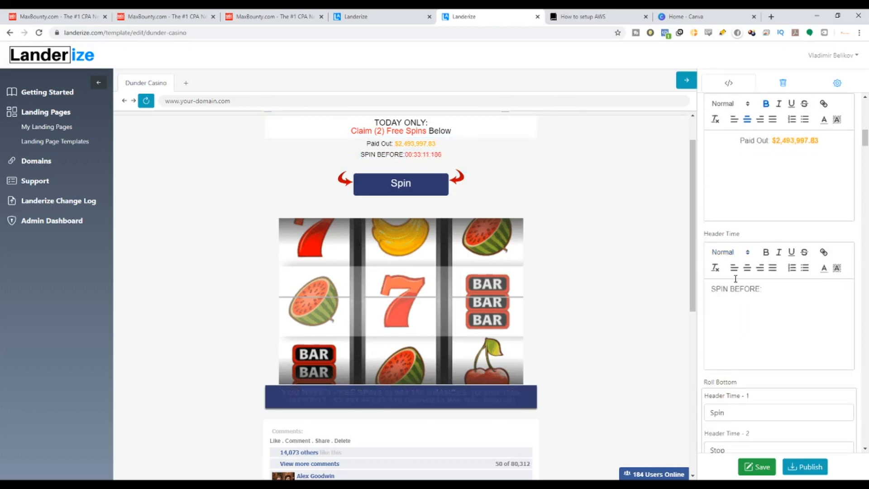
Step: Review the Header Time text "SPIN BEFORE:" and the Header Out text against the countdown area in the page preview
drag(779, 238, 710, 243)
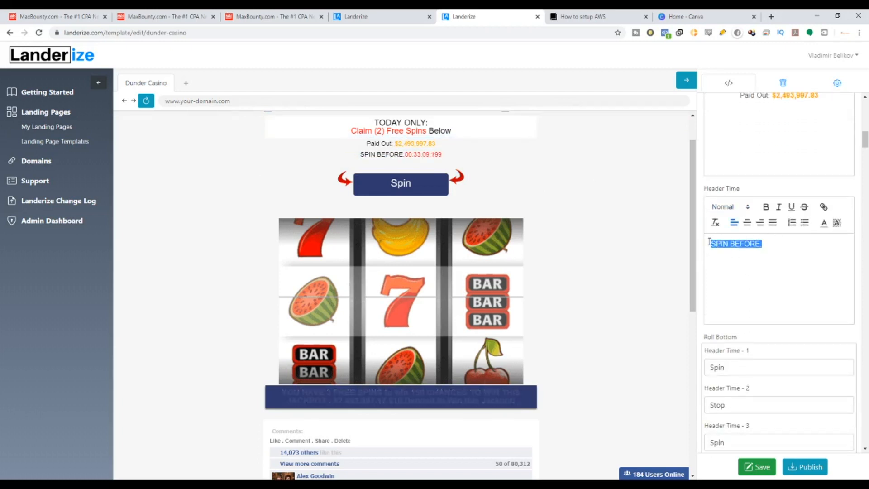
scroll(853, 307, up, 2)
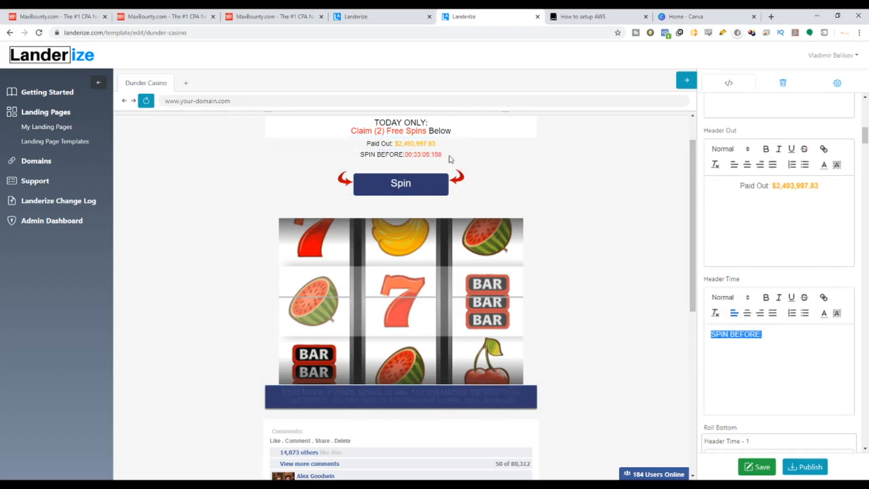
click(772, 347)
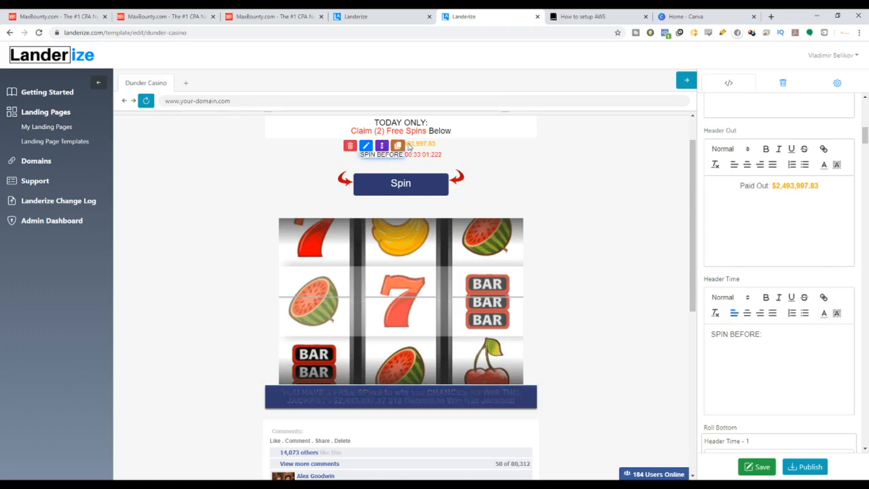
scroll(726, 325, up, 3)
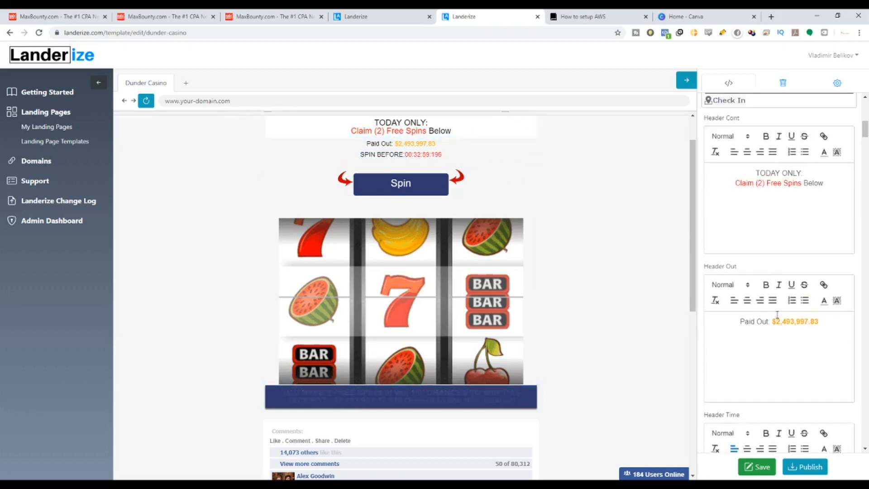
scroll(751, 194, down, 6)
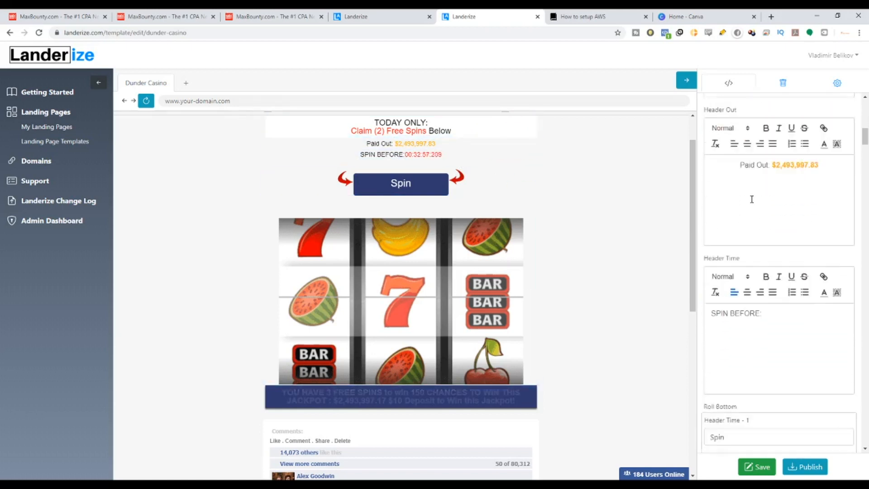
scroll(740, 231, down, 2)
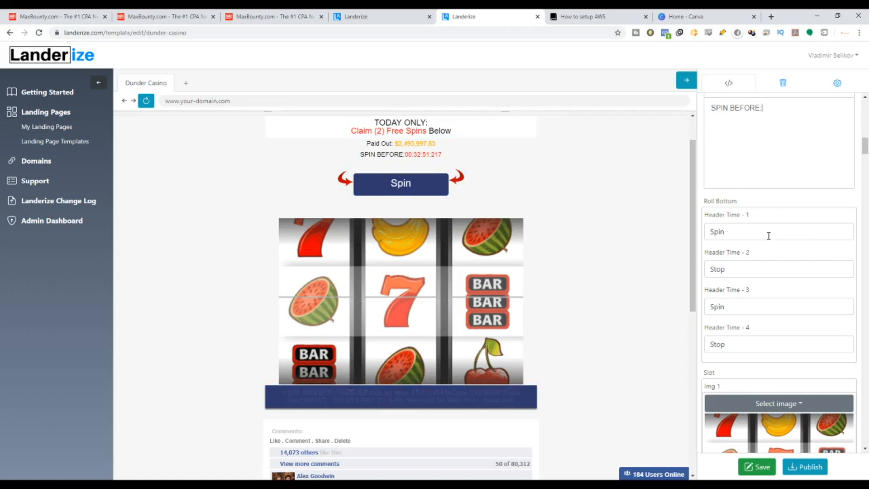
Step: Check the Spin and Stop button labels in the four Header Time fields of the Roll Bottom section
drag(768, 235, 702, 244)
key(Tab)
key(Tab)
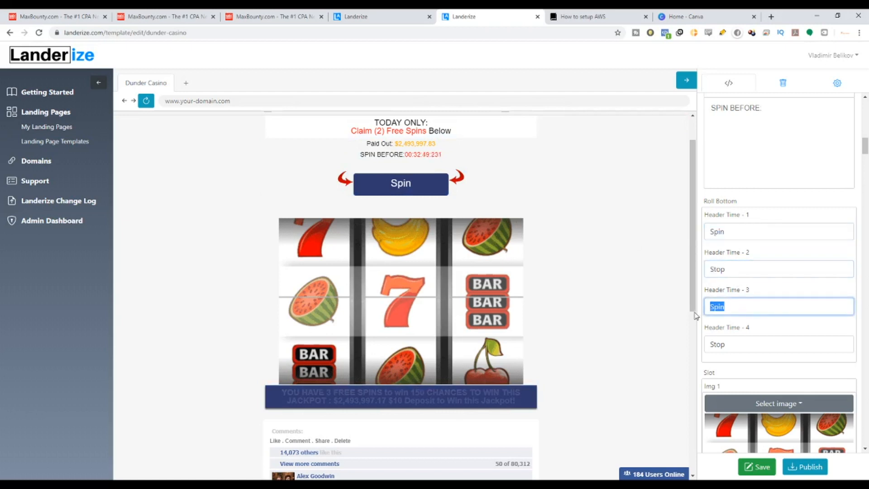
key(Tab)
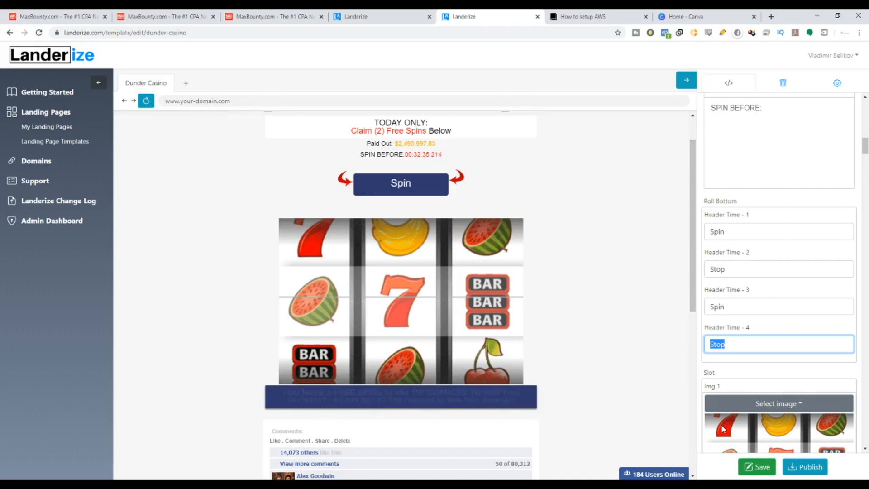
Step: Test the slot machine in the page preview by starting a spin and stopping it
click(432, 187)
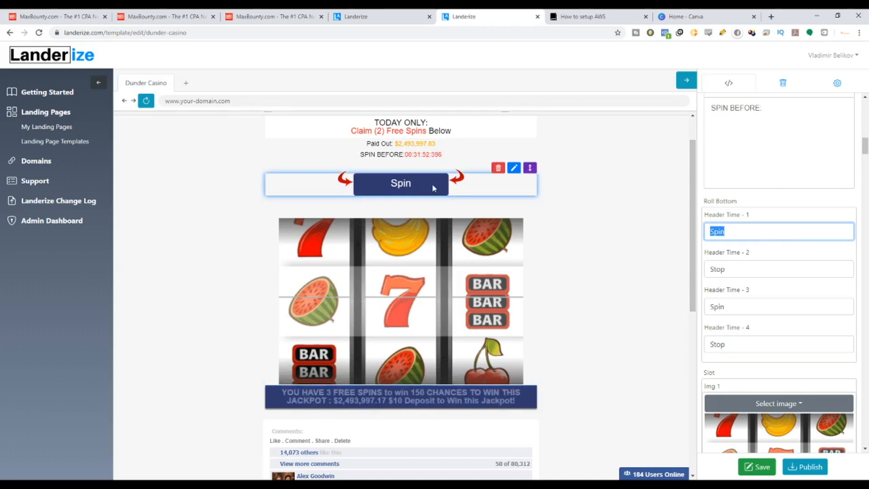
click(397, 187)
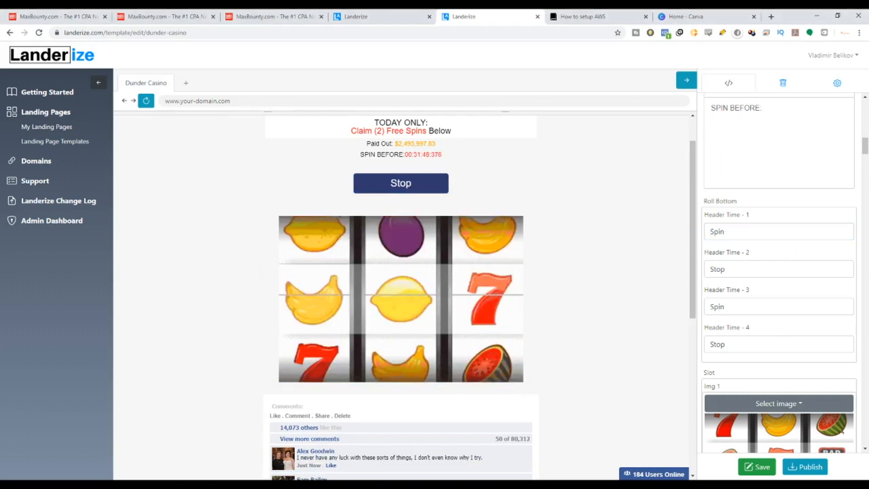
click(426, 193)
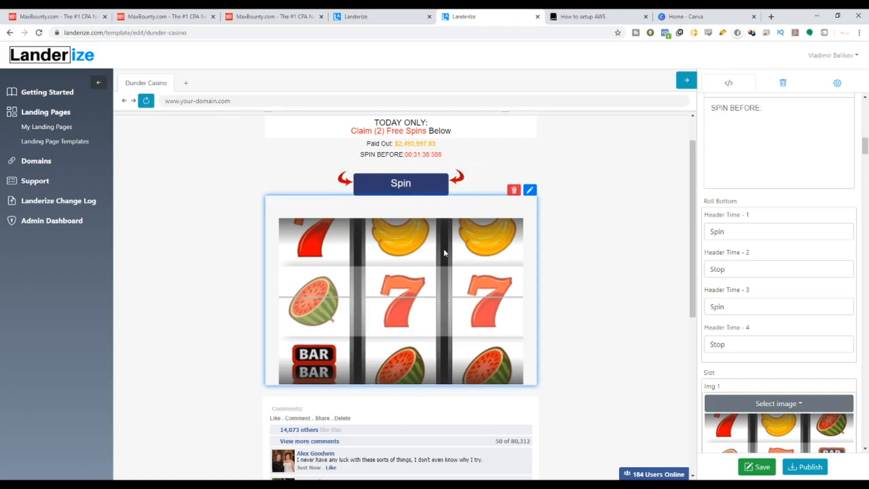
Step: Review the slot images Img 1, Img 2, Img 3 and Img Win, and the Roll Text 1 jackpot message
scroll(797, 368, down, 4)
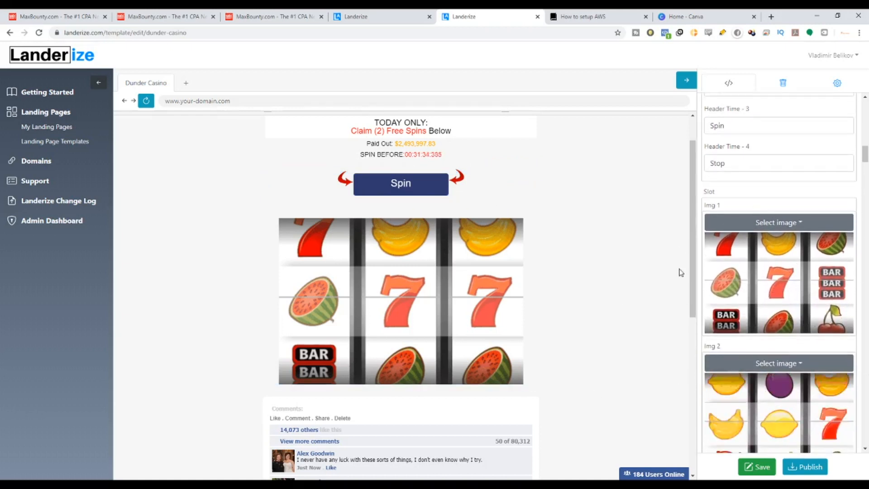
scroll(777, 253, down, 2)
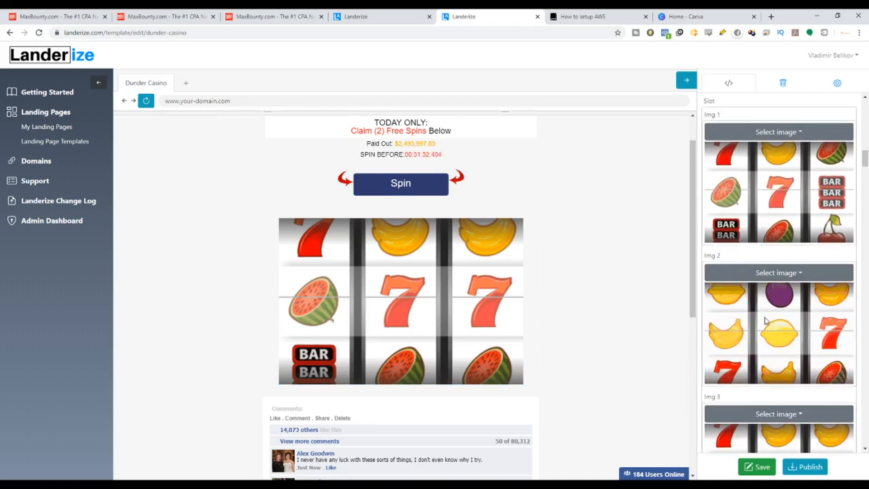
scroll(777, 204, down, 2)
scroll(822, 209, down, 4)
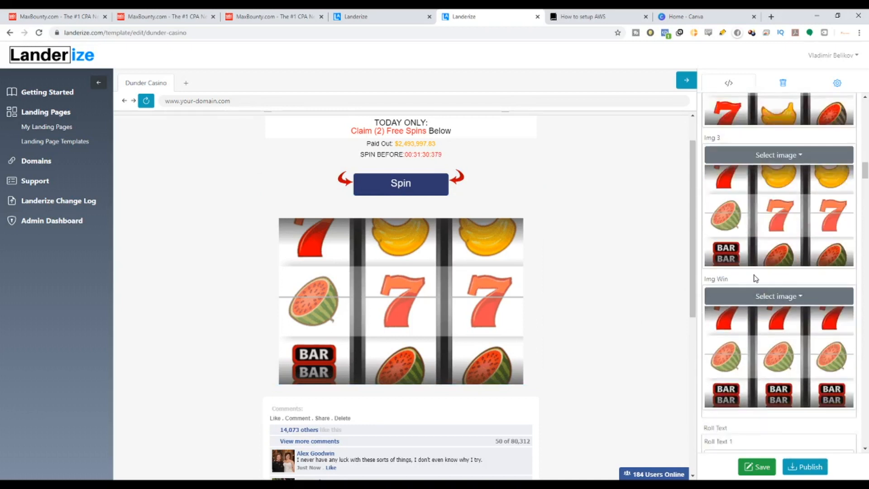
click(409, 319)
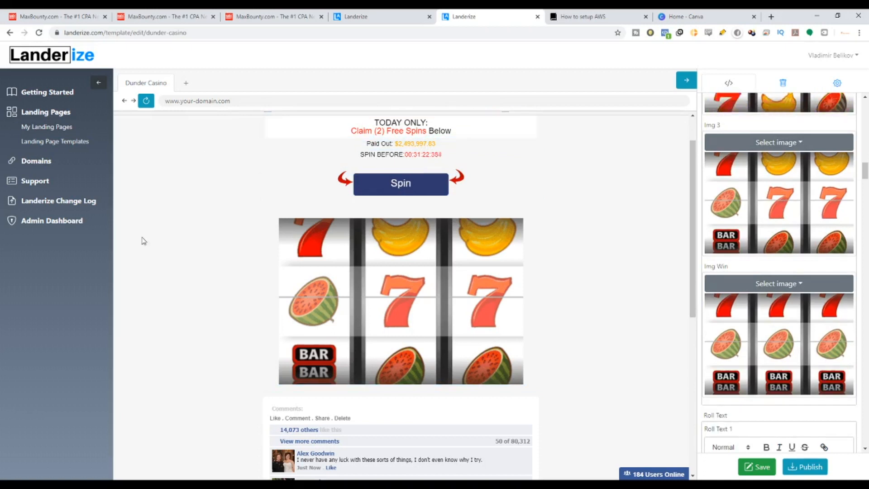
scroll(314, 355, down, 2)
scroll(315, 355, up, 2)
scroll(786, 301, down, 4)
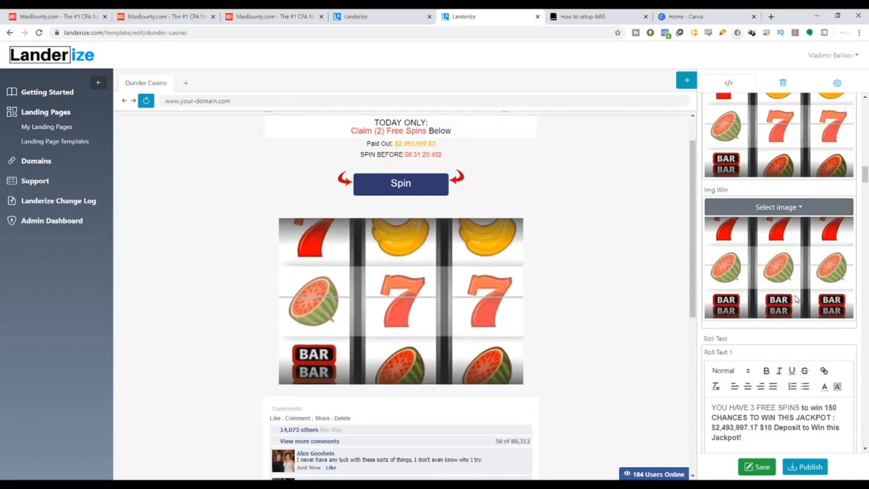
scroll(785, 301, up, 2)
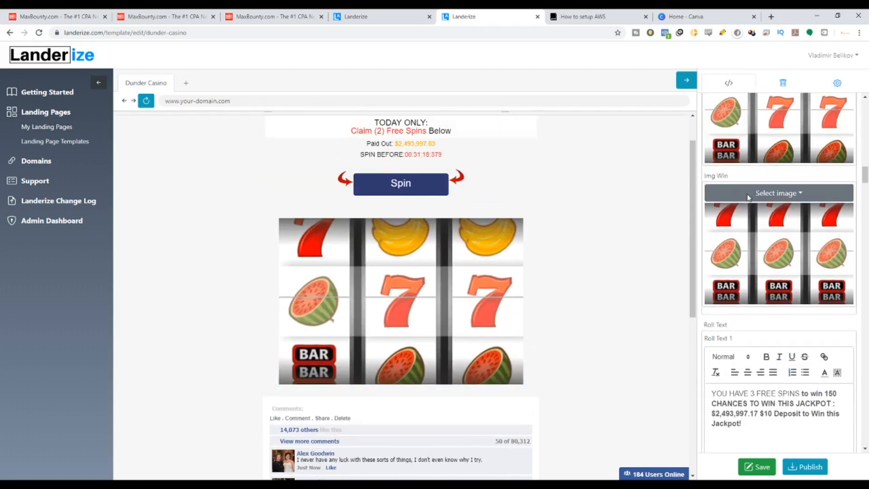
scroll(742, 268, down, 1)
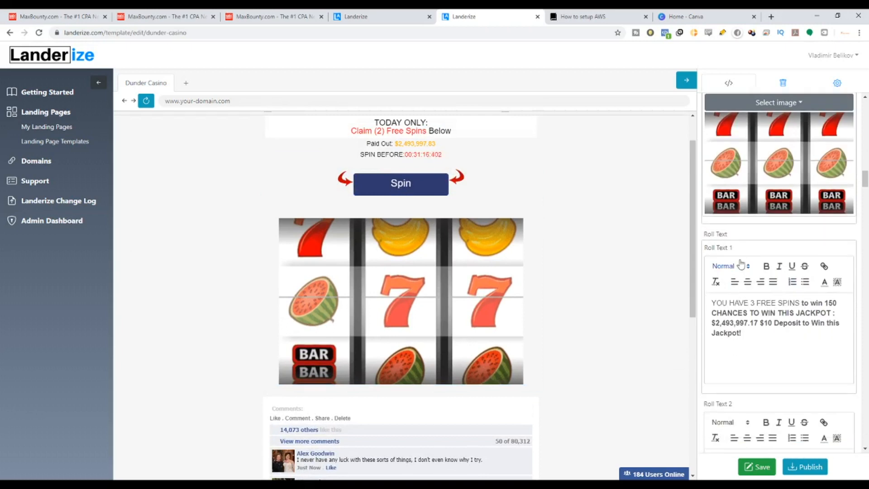
scroll(776, 261, up, 1)
scroll(778, 262, down, 1)
Step: Play another spin in the page preview to reach the winner page with its questions, and look back over the slot images
click(406, 195)
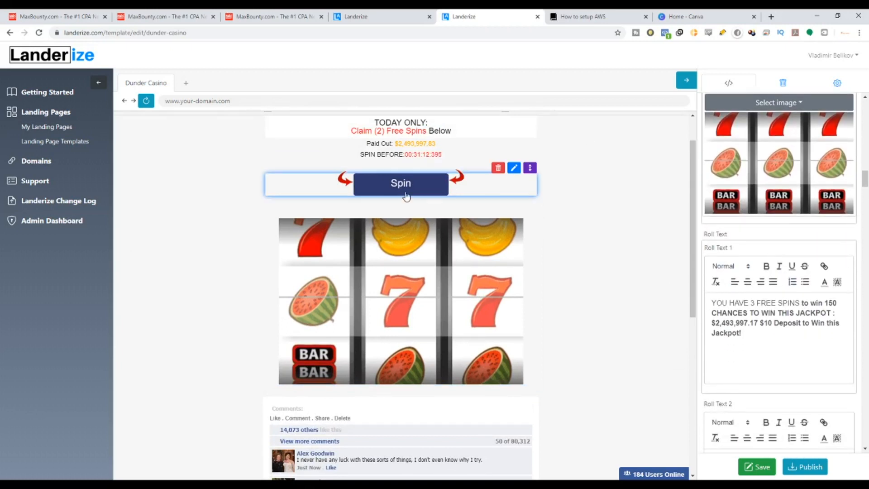
click(406, 186)
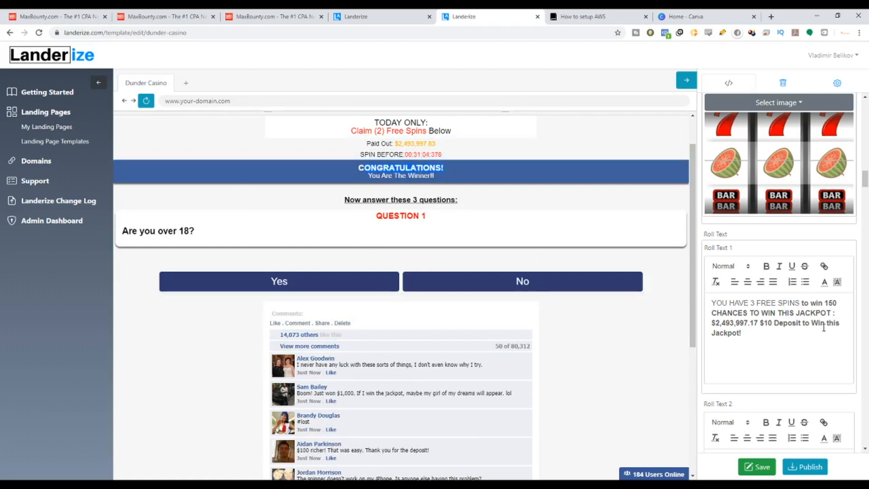
scroll(737, 292, up, 6)
scroll(798, 349, up, 2)
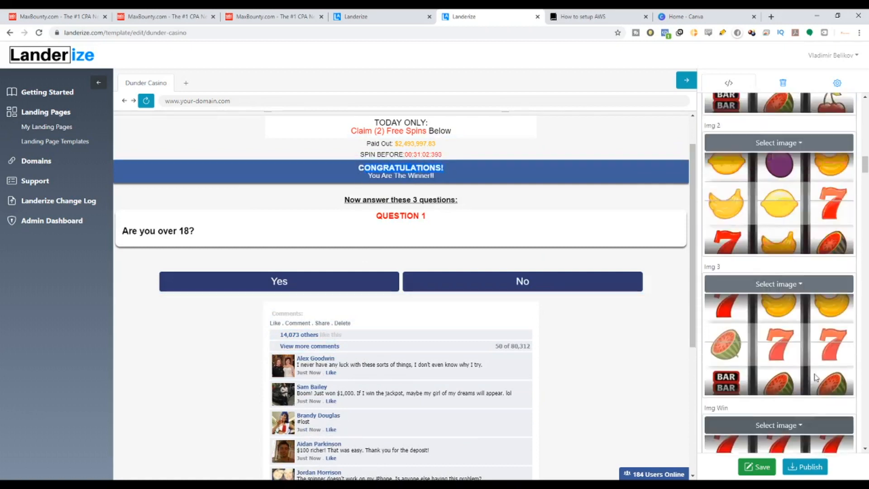
scroll(624, 272, up, 1)
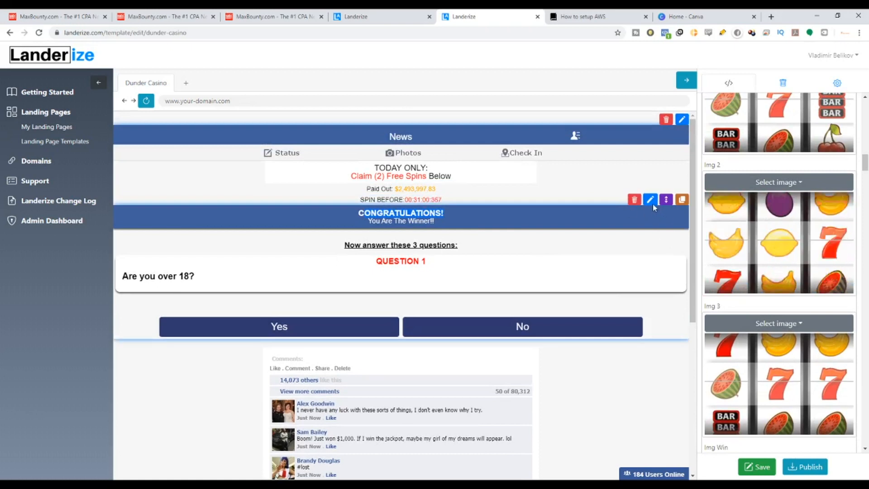
Step: Show only the Roll END settings, examine the title, center text and questions, and clear the element filter
click(650, 200)
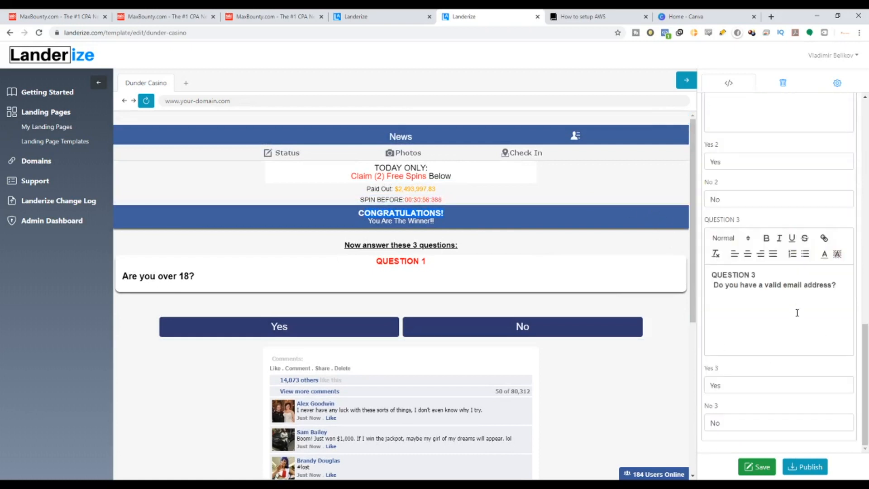
scroll(837, 290, up, 3)
scroll(831, 301, down, 3)
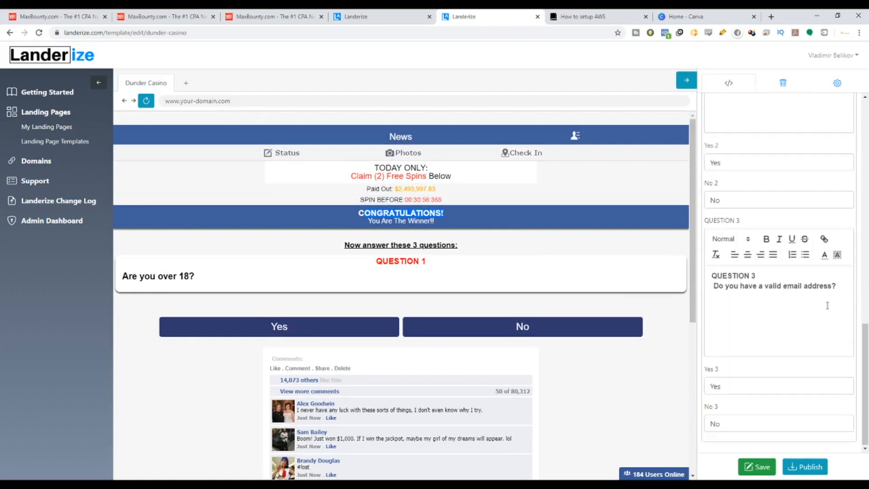
scroll(826, 309, up, 12)
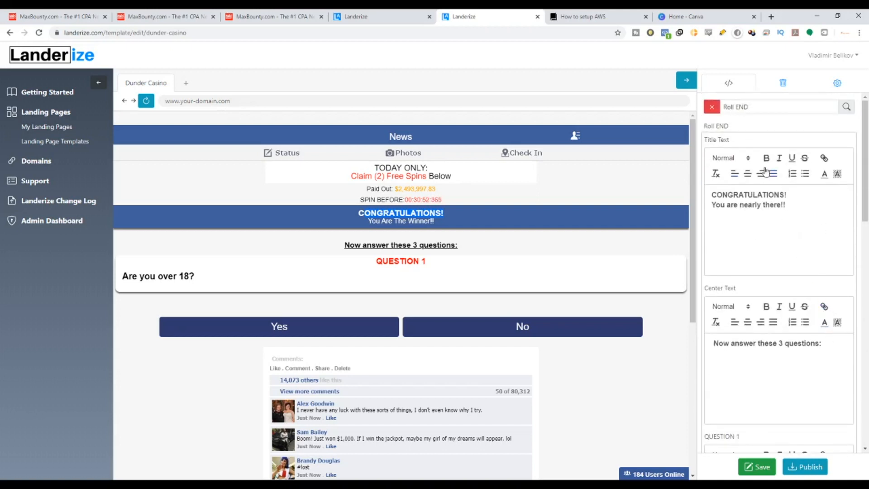
click(711, 108)
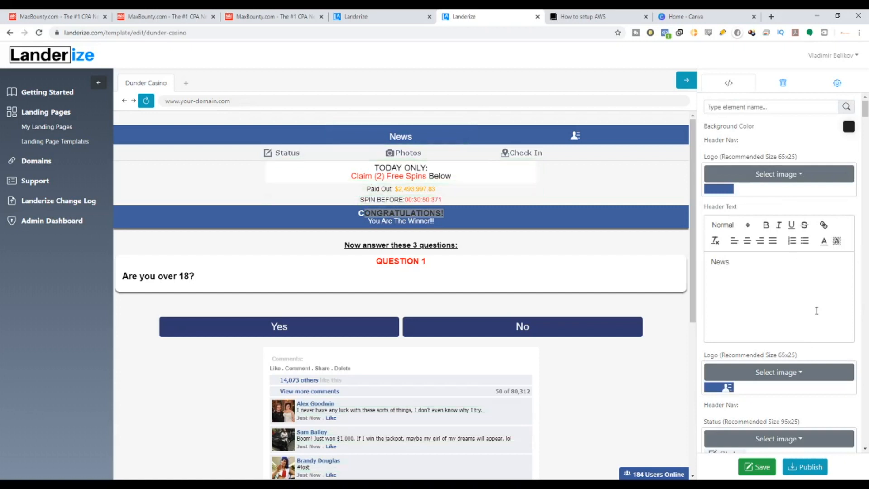
Step: Review the Roll Text messages and the Roll END title, center and question texts in the full element list
scroll(796, 317, down, 10)
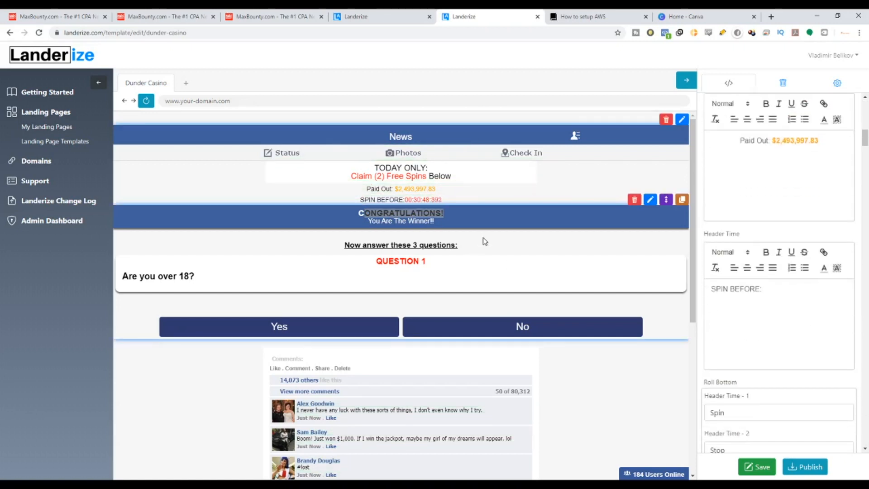
scroll(783, 343, down, 5)
scroll(795, 382, down, 15)
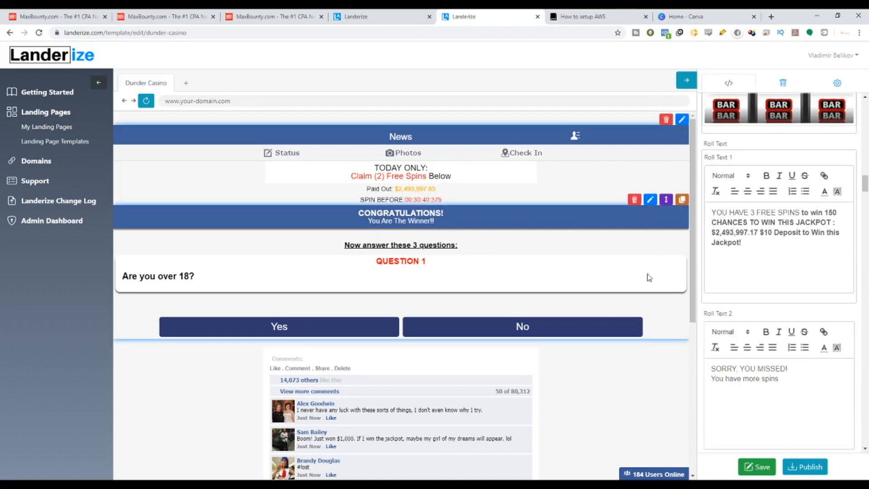
scroll(758, 330, down, 3)
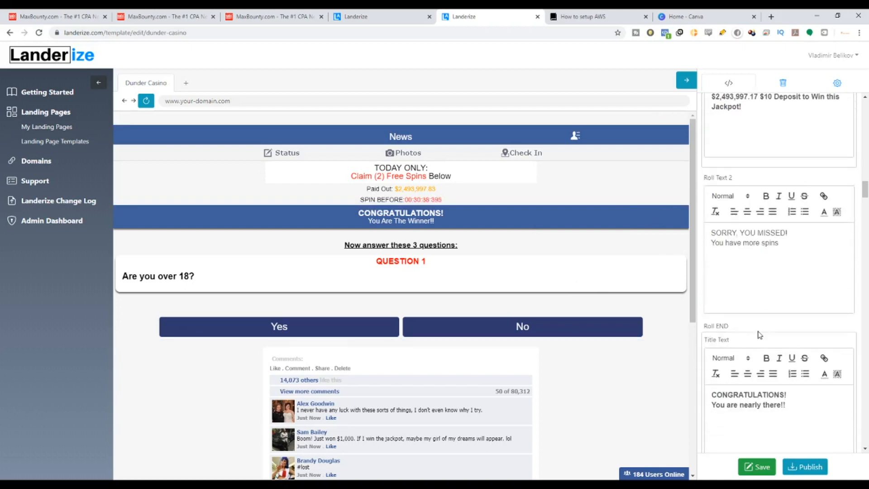
scroll(758, 331, up, 1)
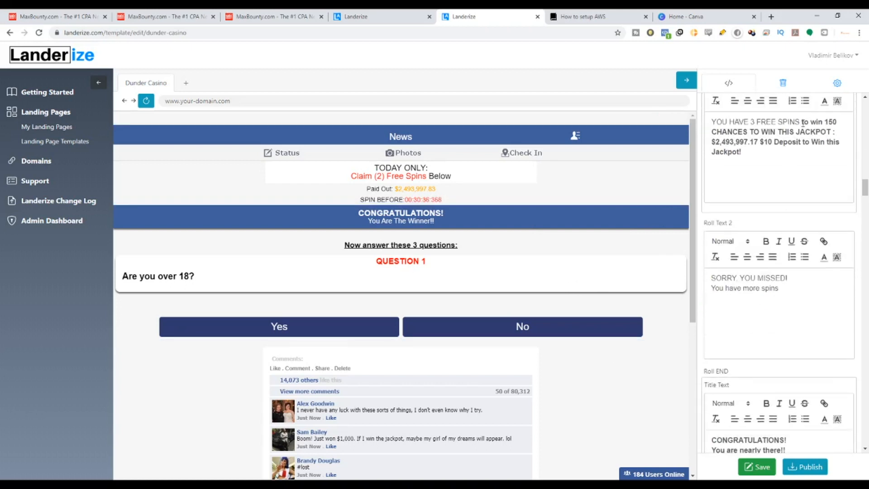
scroll(762, 267, down, 10)
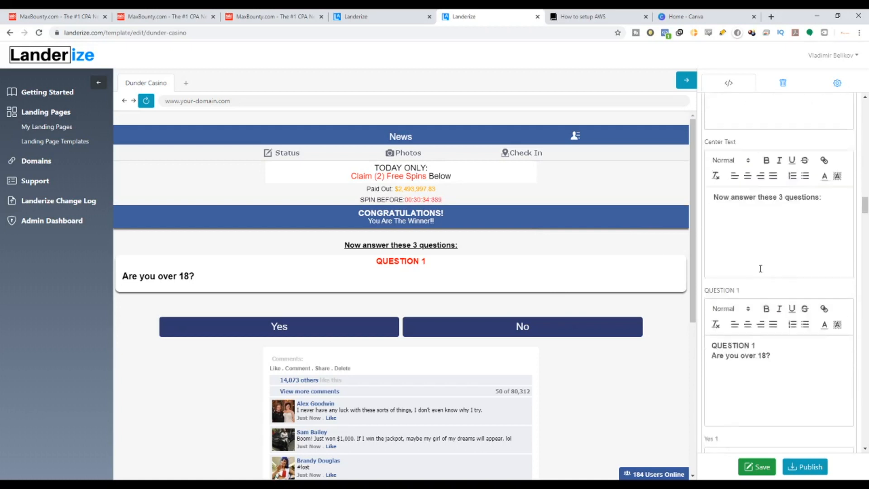
scroll(865, 213, up, 3)
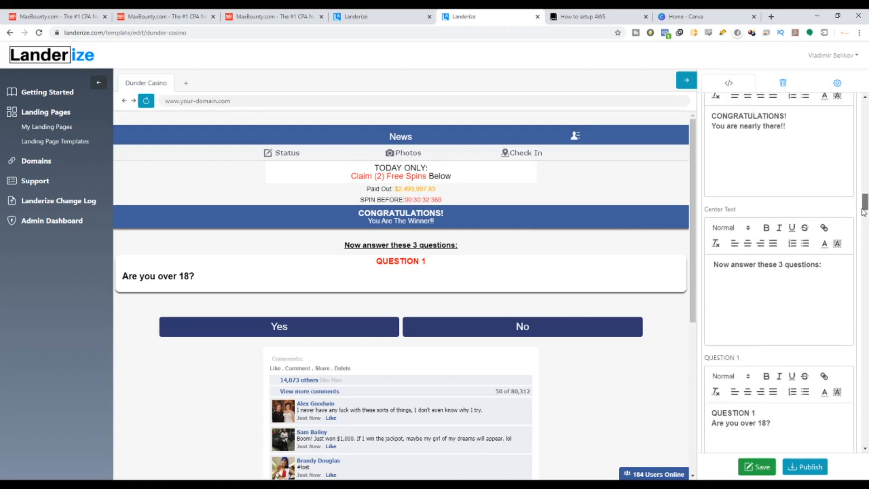
scroll(863, 212, up, 3)
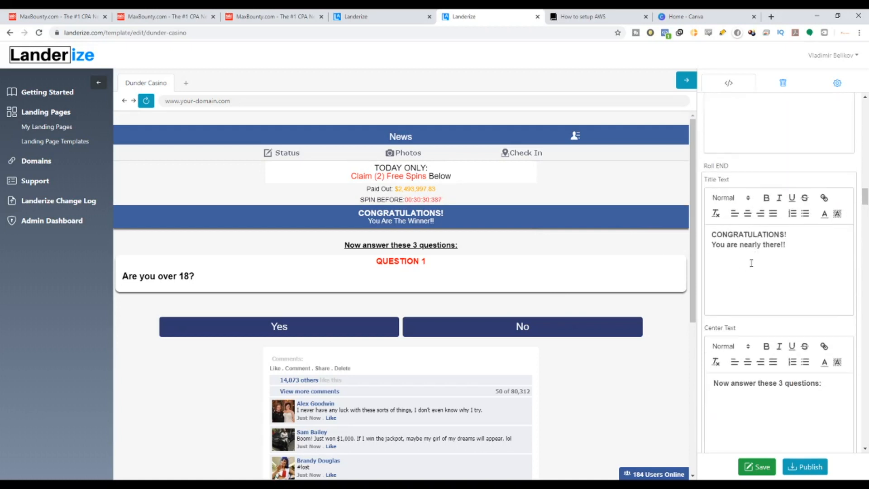
Step: Read through the Roll Text 1 jackpot message, examining its free spins, winning chances and deposit wording
scroll(751, 263, up, 9)
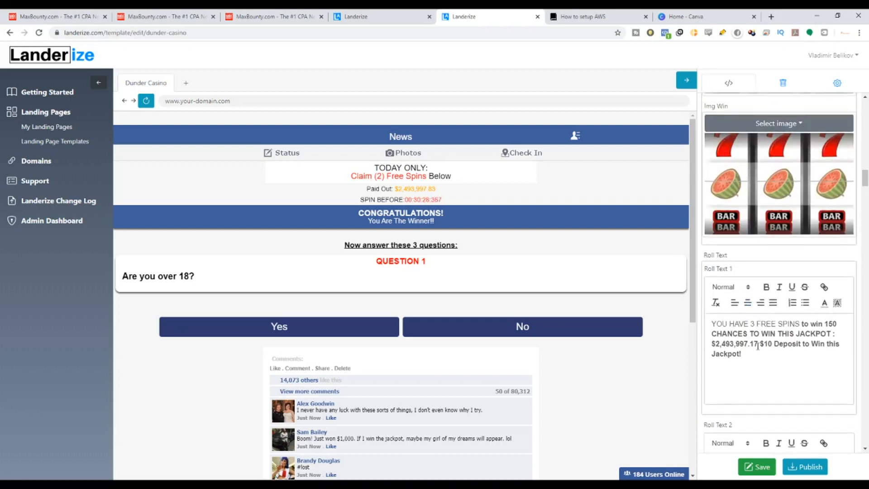
scroll(758, 347, down, 1)
click(799, 349)
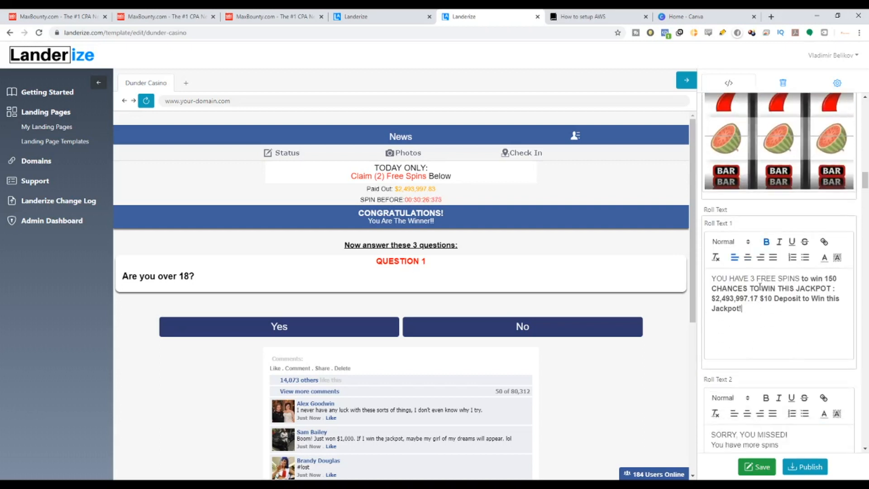
drag(756, 279, 839, 281)
click(844, 282)
double_click(827, 279)
drag(727, 288, 831, 289)
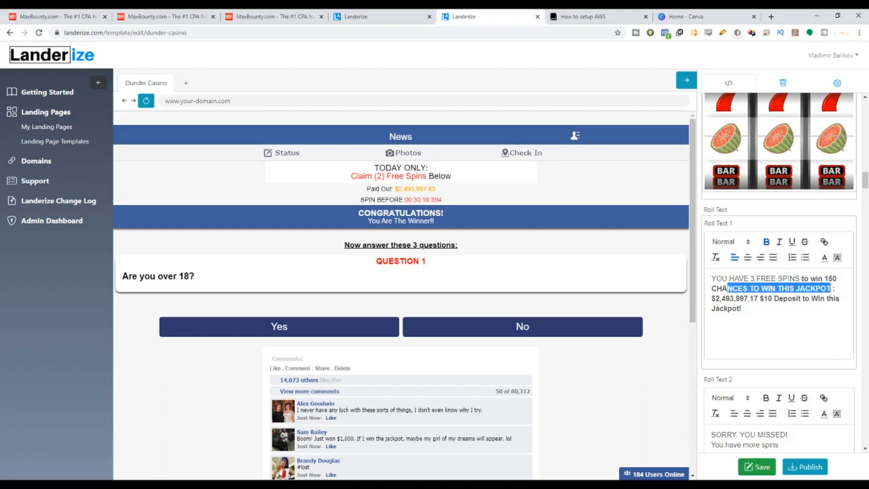
drag(766, 310, 810, 299)
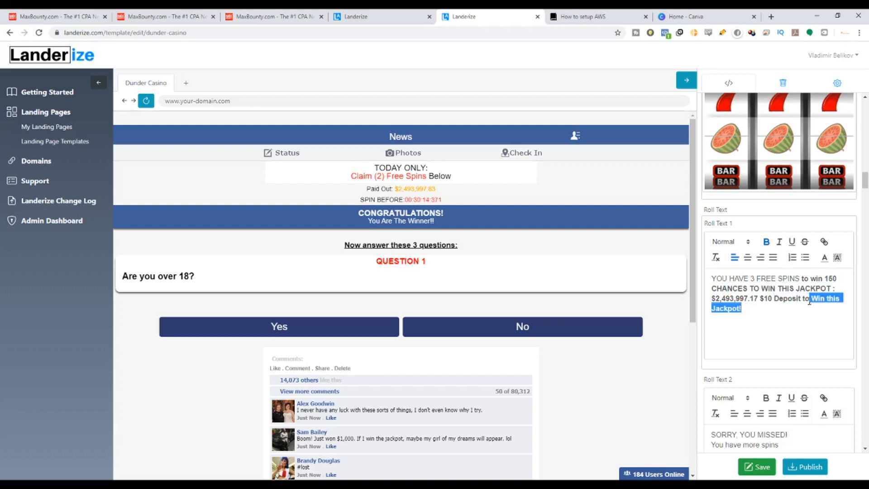
click(797, 338)
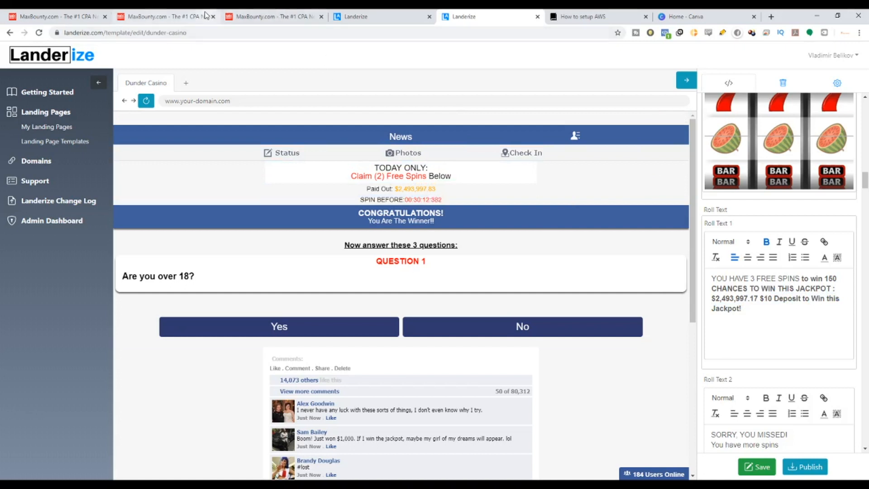
Step: Check the Dunder Casino offer on MaxBounty and set the number of winning chances in Roll Text 1 to 200
click(248, 15)
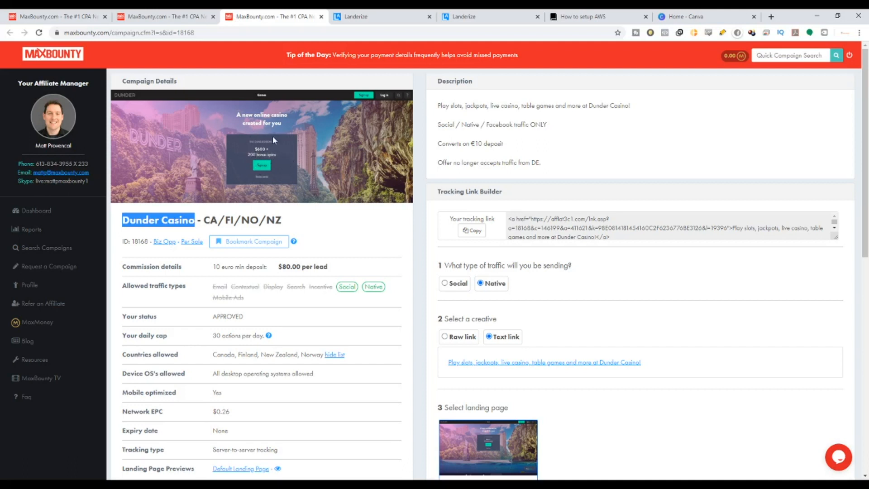
drag(533, 145, 458, 125)
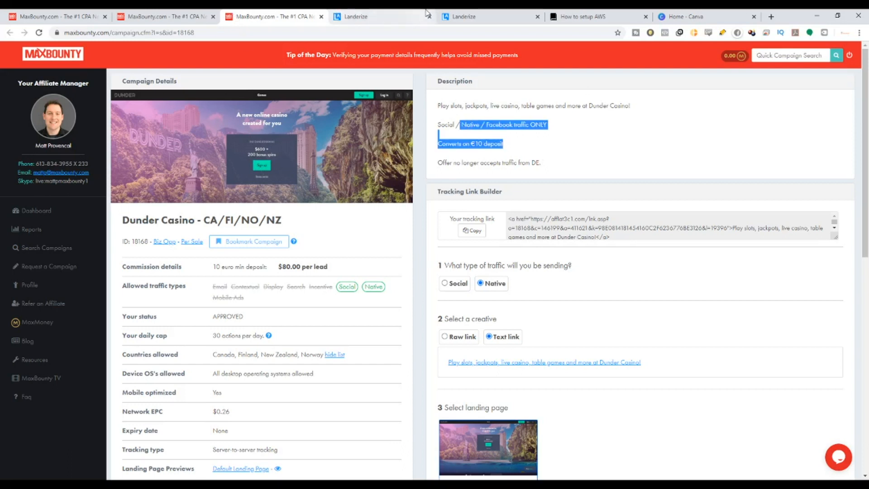
click(458, 16)
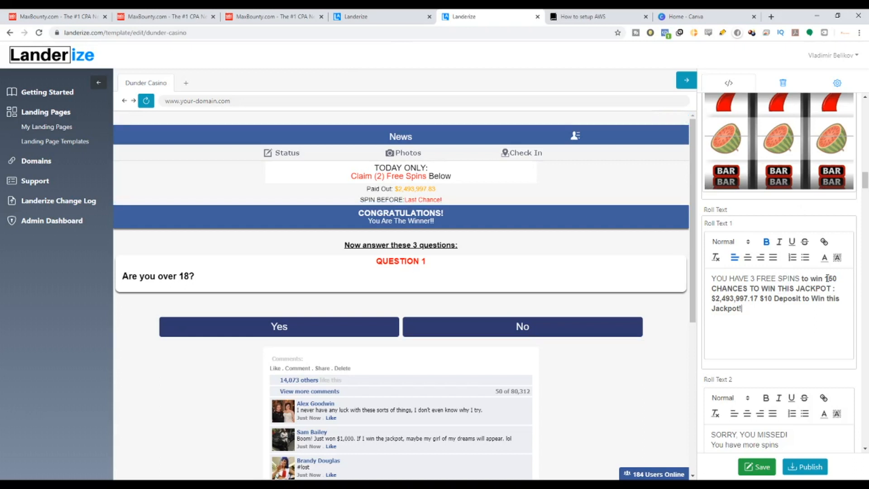
drag(824, 278, 837, 275)
text(200)
click(297, 18)
click(357, 15)
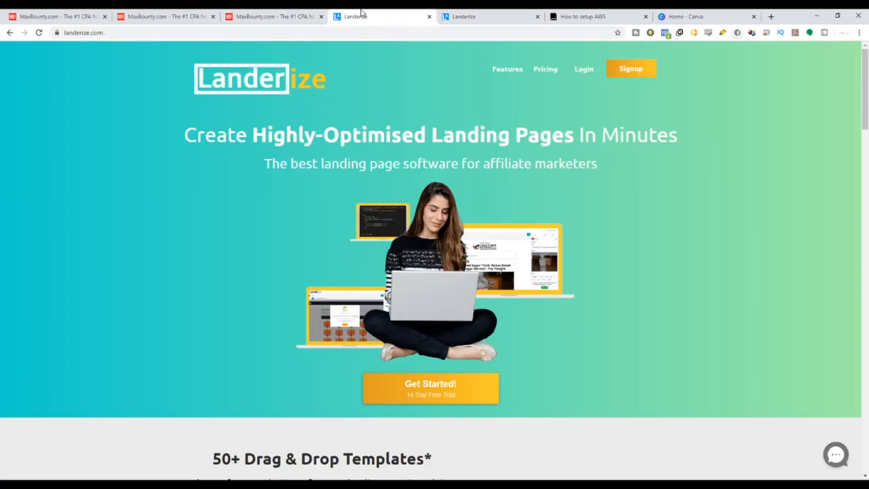
click(505, 14)
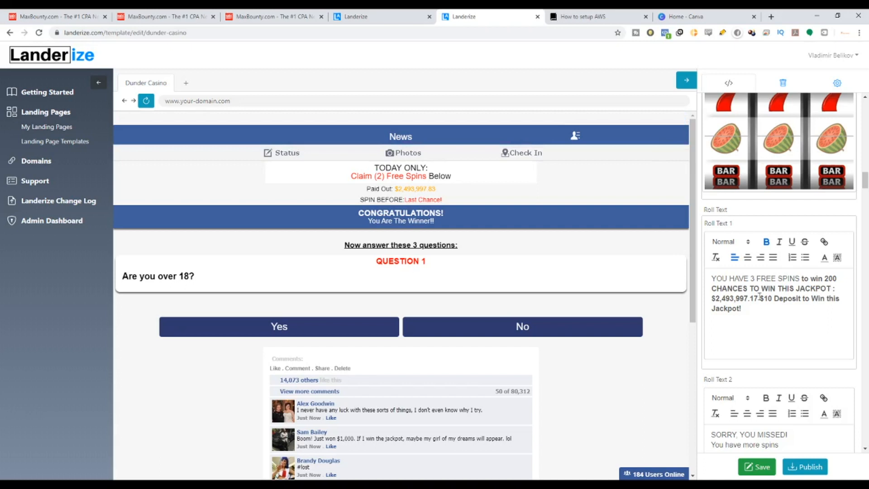
Step: Look up the euro symbol on Google and use it to replace the dollar sign of the $10 deposit in Roll Text 1
drag(763, 300, 760, 301)
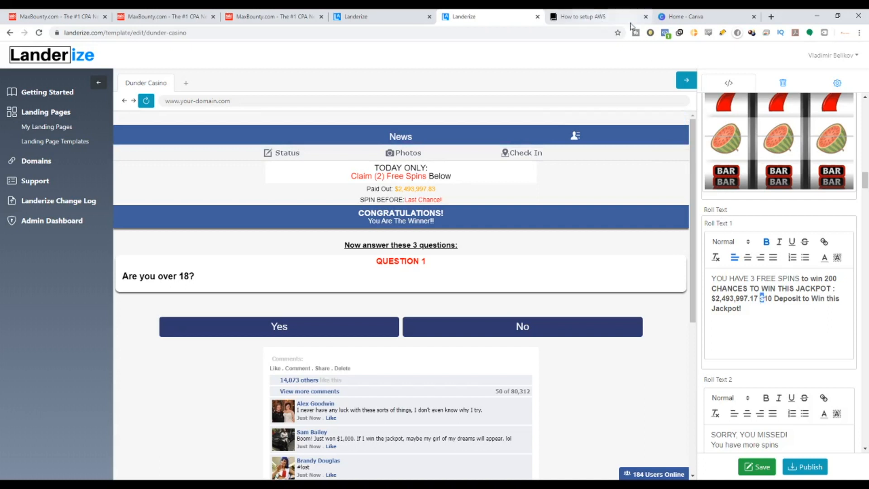
click(770, 16)
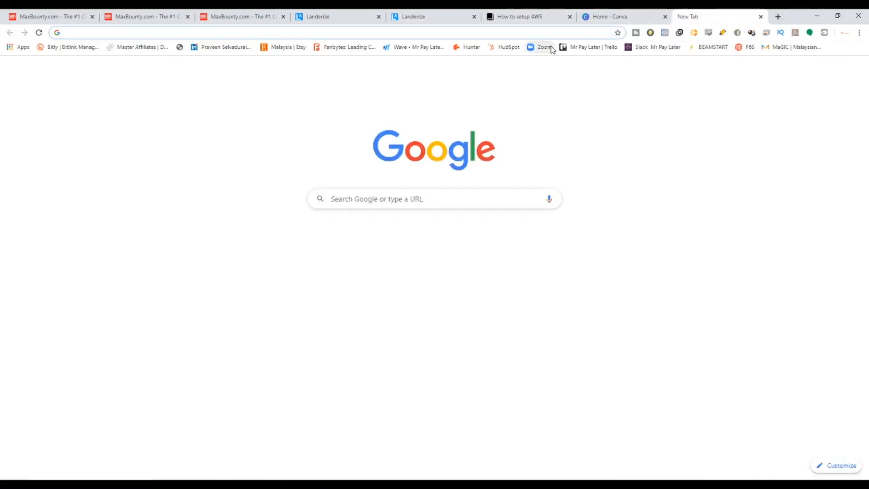
text(euro sy)
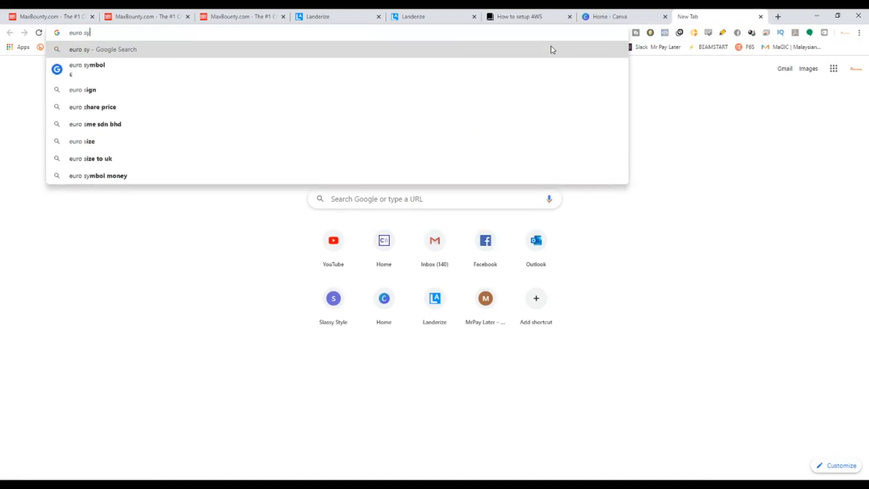
text(mbol)
key(Return)
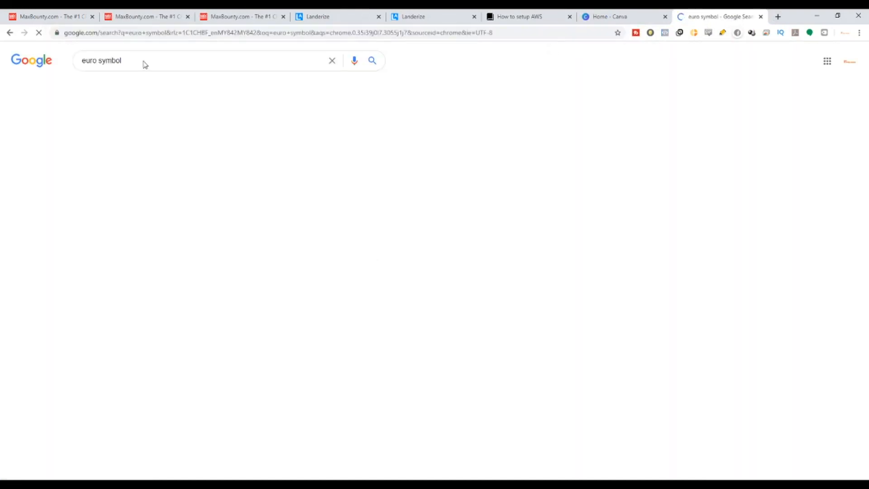
drag(97, 171, 87, 179)
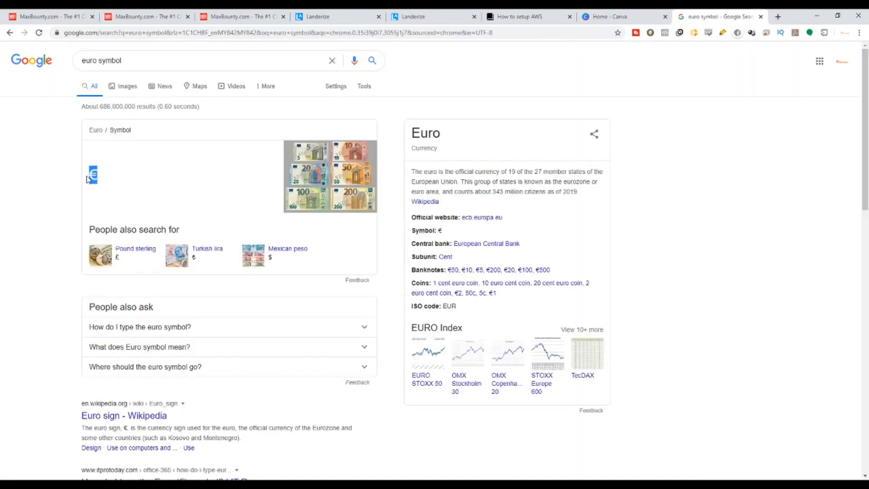
click(421, 16)
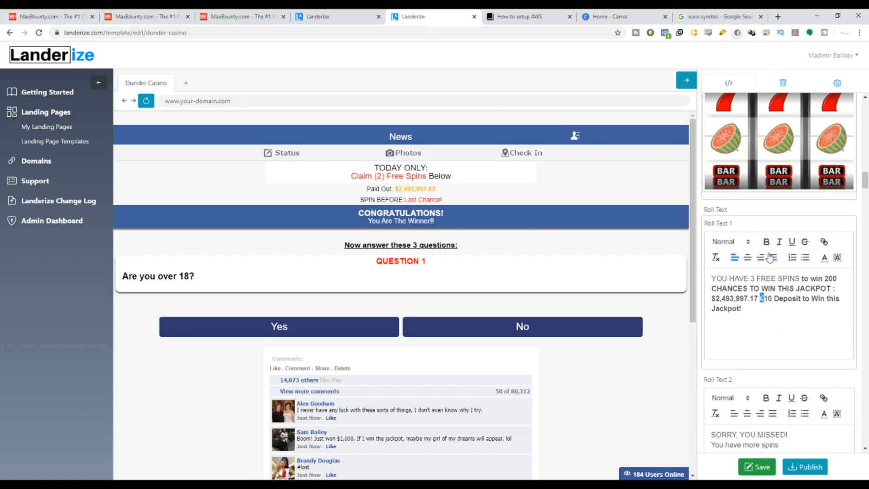
click(802, 336)
Step: Try a light grey text color on the euro sign in Roll Text 1
mouse_move(754, 299)
mouse_down()
mouse_move(723, 302)
mouse_move(764, 299)
mouse_up()
click(800, 336)
click(823, 258)
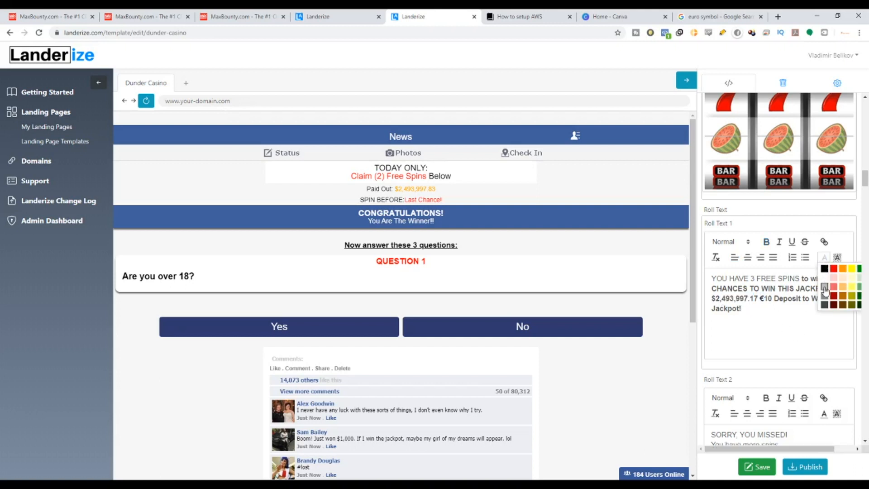
click(824, 286)
click(811, 326)
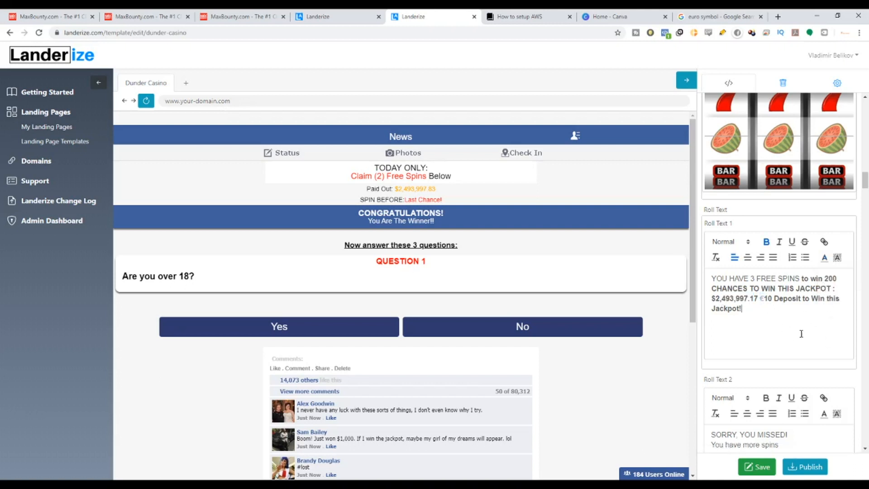
Step: Set the euro sign in Roll Text 1 to dark grey to match the surrounding message text
drag(759, 299, 762, 299)
click(823, 258)
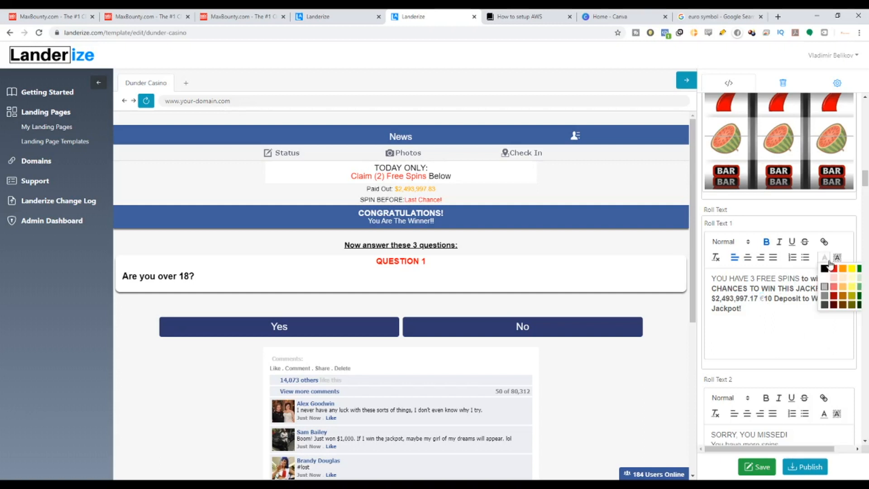
click(826, 302)
click(813, 326)
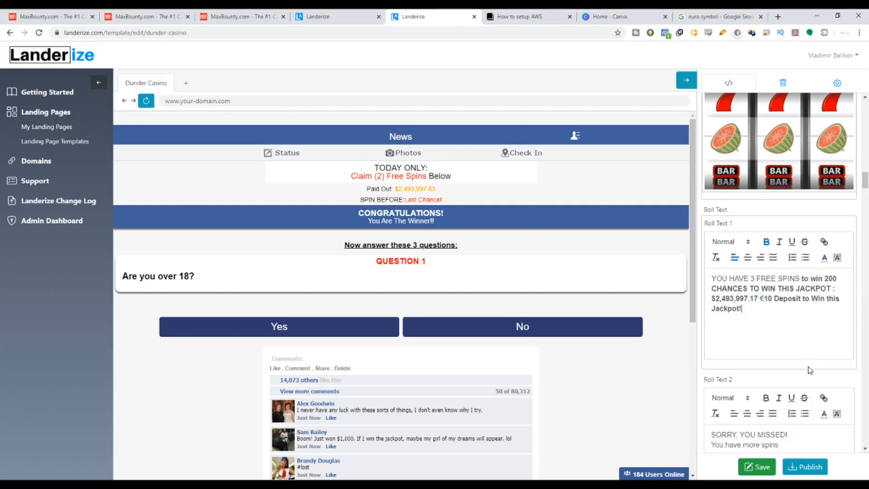
click(824, 257)
click(827, 305)
drag(760, 299, 765, 298)
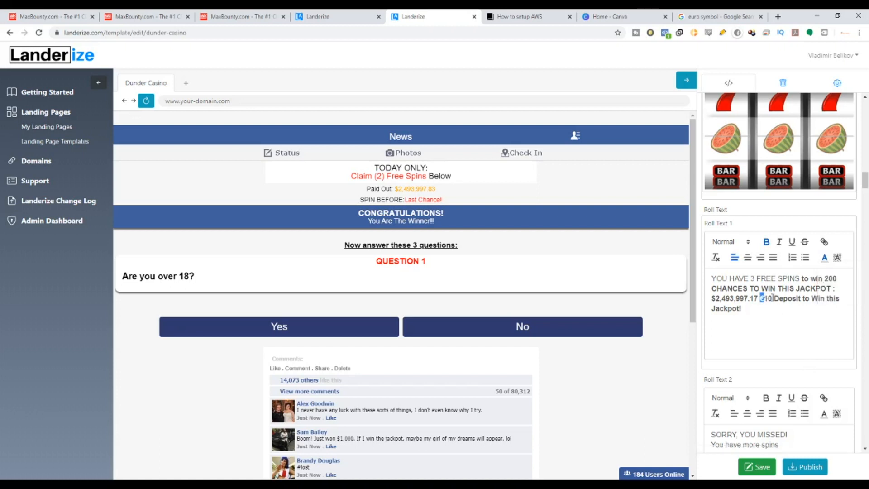
click(824, 257)
click(824, 311)
Step: Check the bonus in the MaxBounty offer and append "And You Will Get $600 as Well." to Roll Text 1
click(815, 339)
text(And Yo)
text(u Will Get a)
click(243, 15)
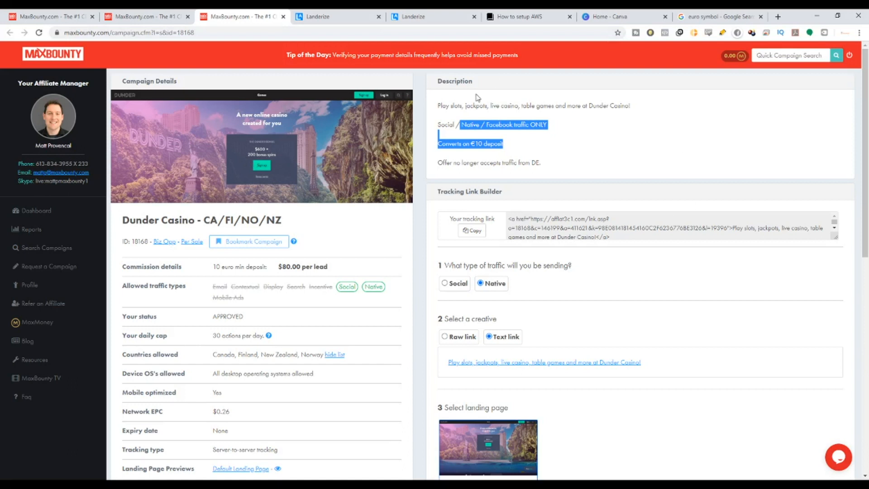
click(425, 15)
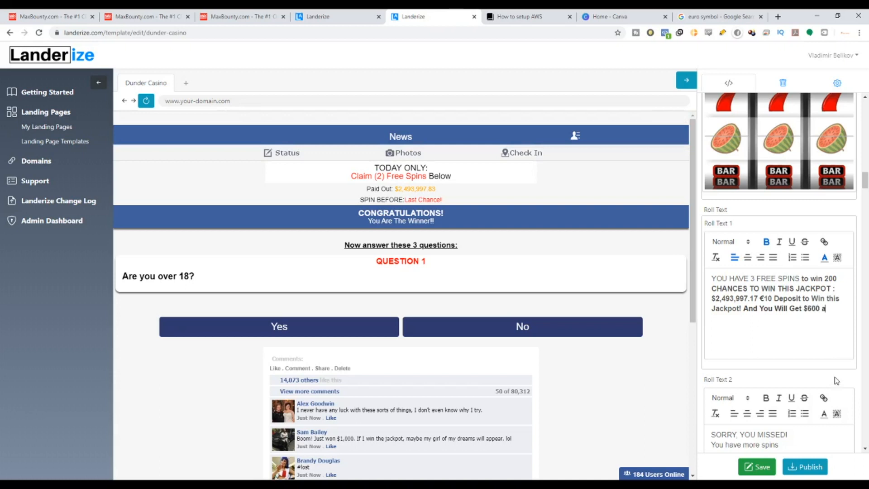
text(Well.)
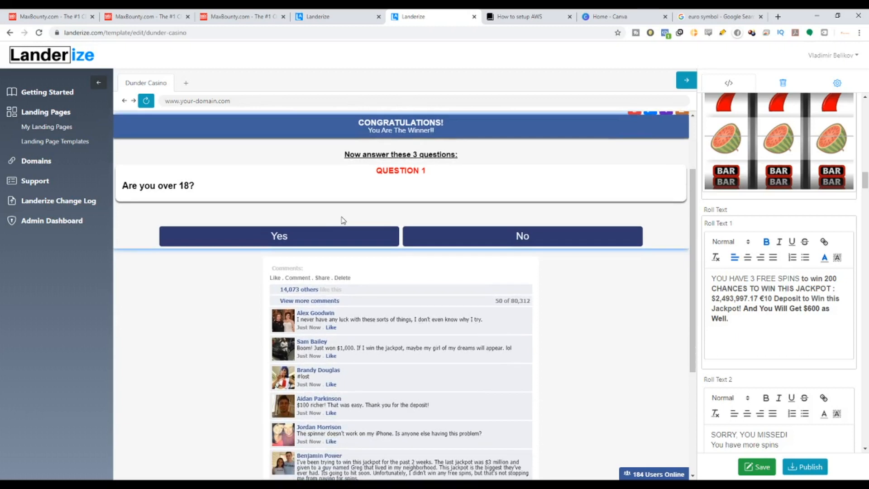
Step: Review Roll Text 2, the Roll END title and center texts, and the three questions with their answer options
scroll(342, 219, up, 2)
scroll(790, 375, down, 3)
scroll(790, 375, down, 7)
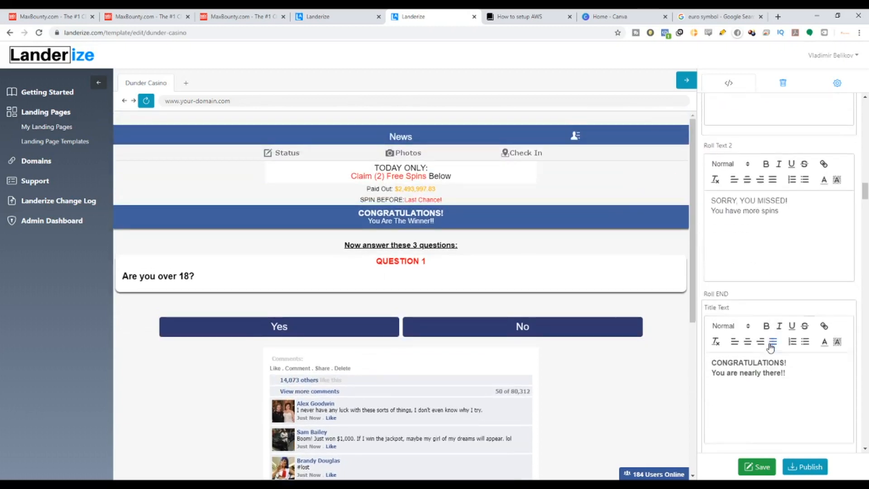
scroll(770, 338, down, 1)
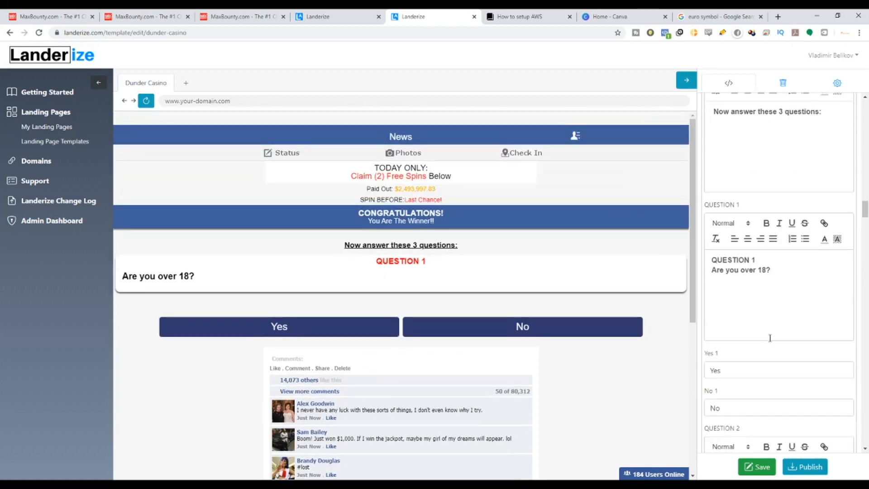
scroll(769, 338, up, 1)
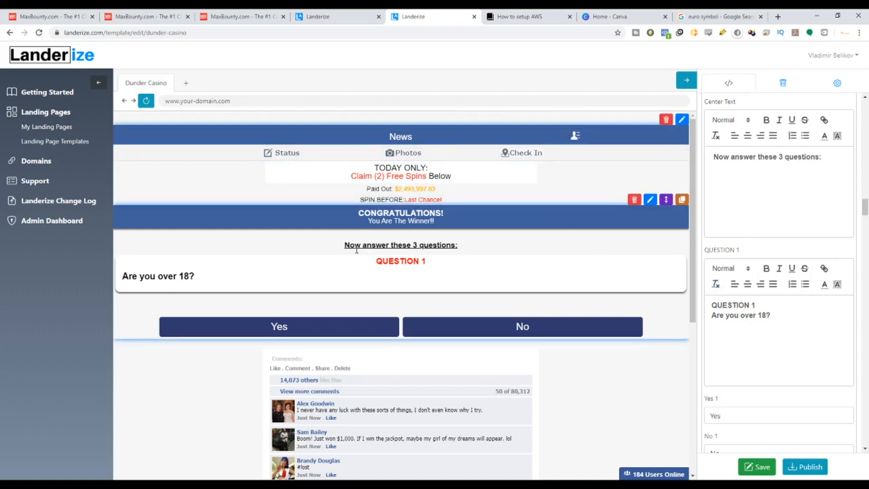
scroll(611, 379, down, 1)
scroll(825, 331, down, 2)
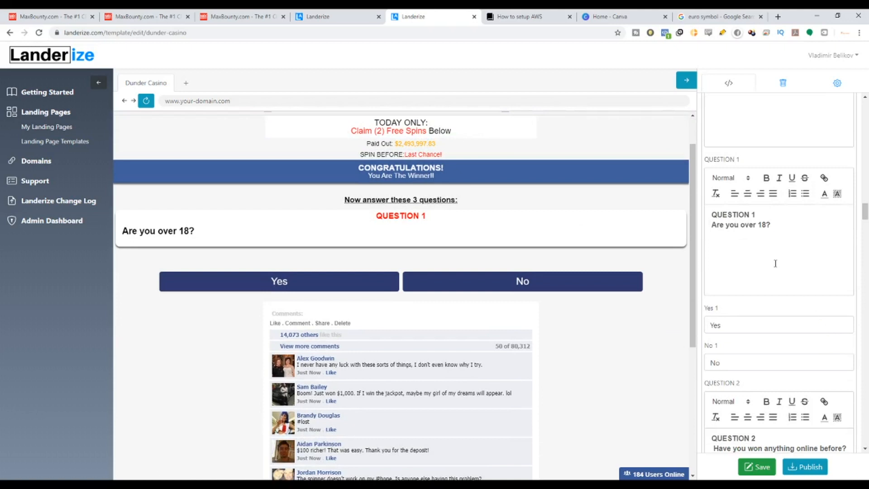
scroll(765, 281, down, 10)
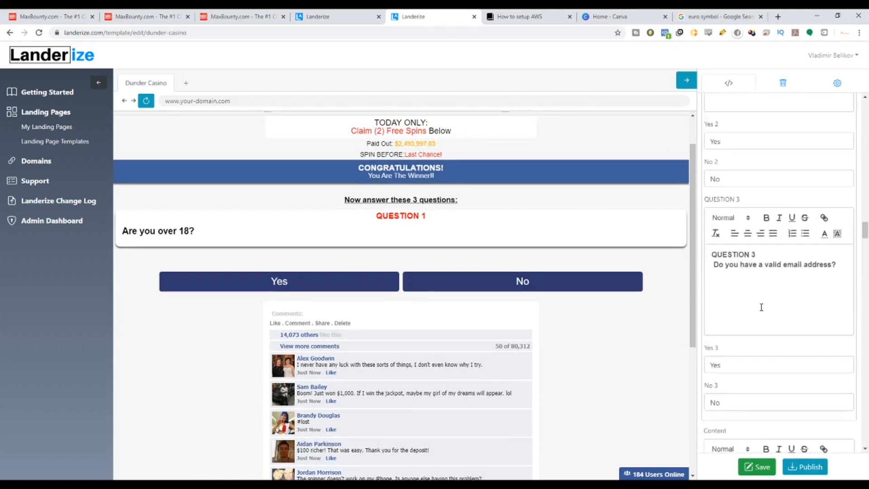
scroll(762, 311, up, 10)
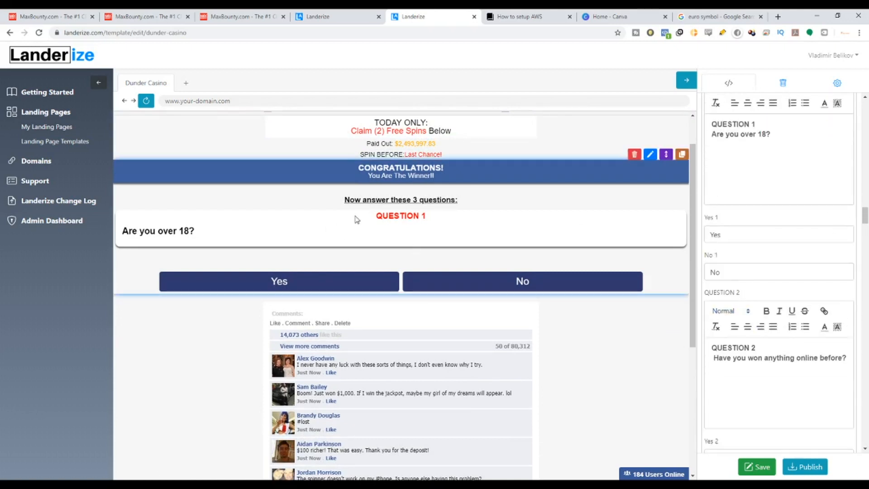
scroll(799, 281, up, 2)
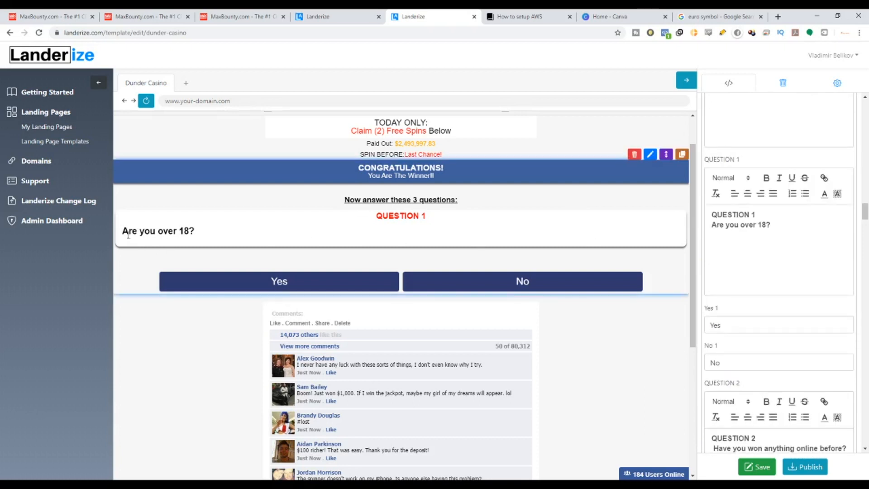
Step: Read Question 1 in the page preview, answer it with Yes, and read Question 2
drag(128, 235, 192, 234)
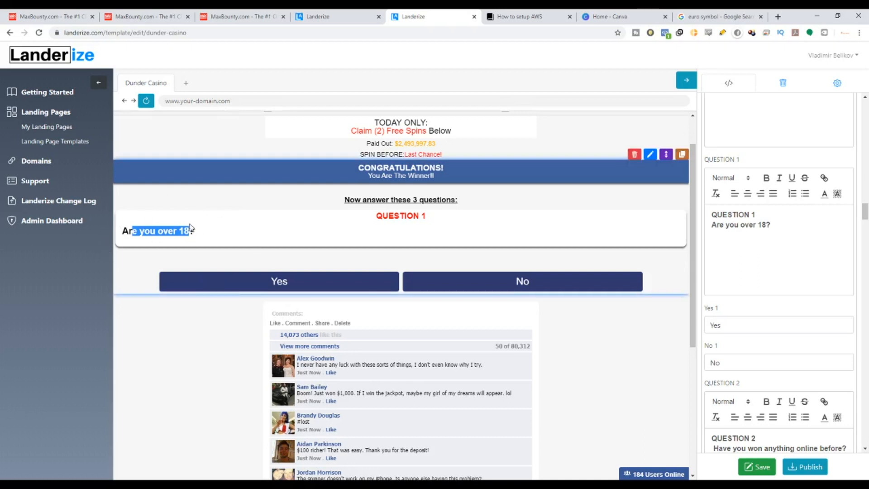
drag(194, 231, 123, 230)
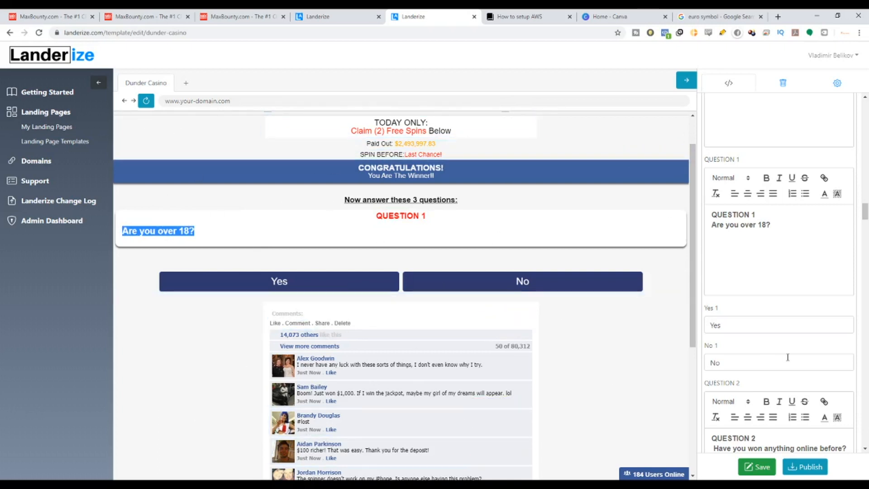
click(315, 289)
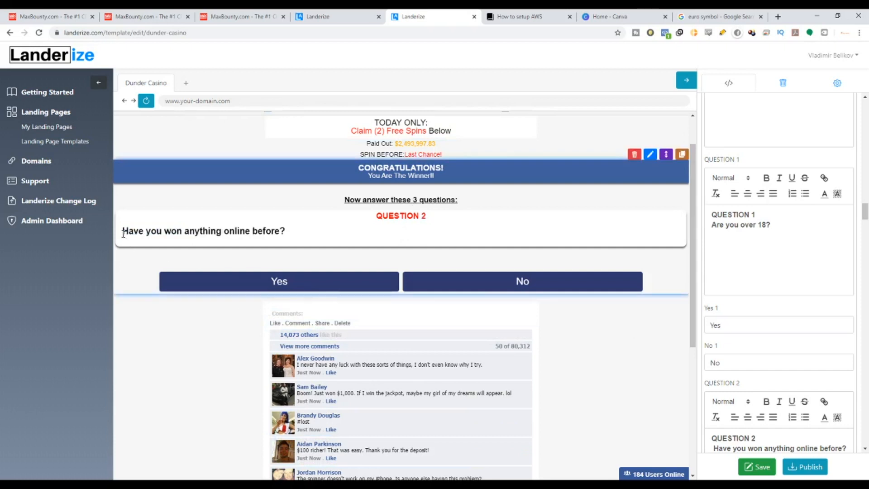
drag(123, 234, 293, 234)
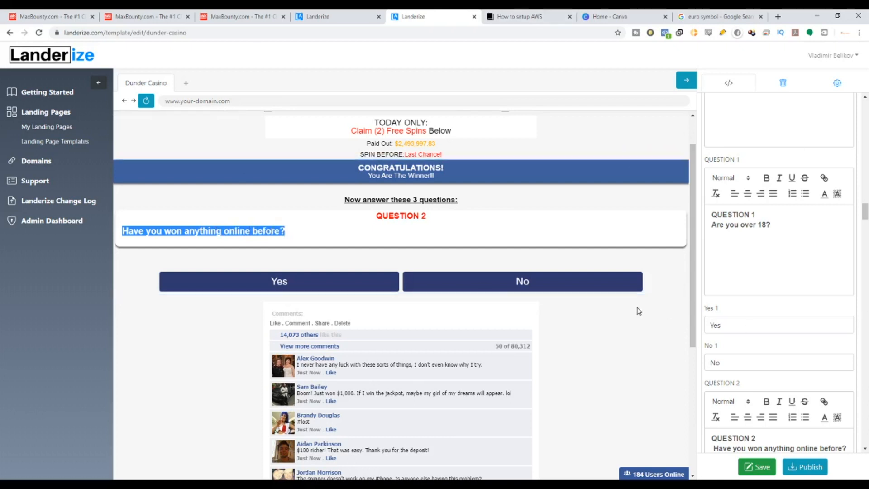
Step: Answer Question 2 in the page preview and compare the Question 3 wording with its text in the editor
scroll(638, 312, down, 4)
scroll(780, 357, up, 2)
scroll(543, 161, up, 5)
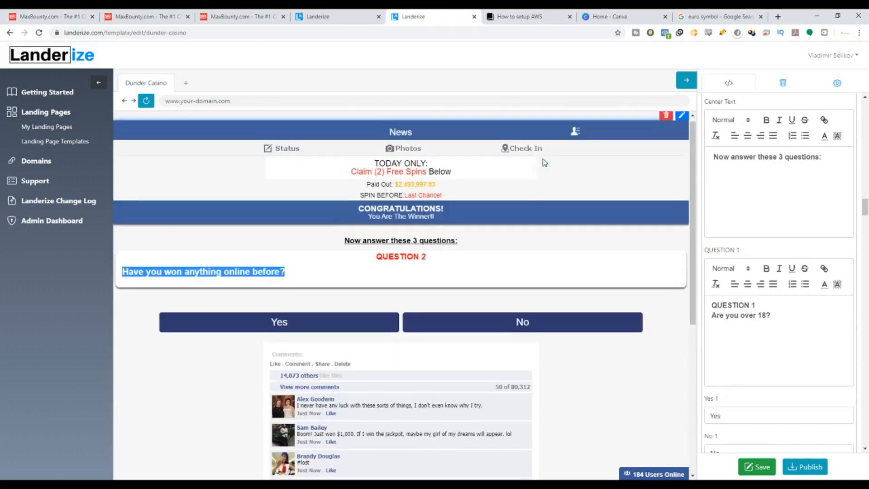
drag(866, 208, 866, 225)
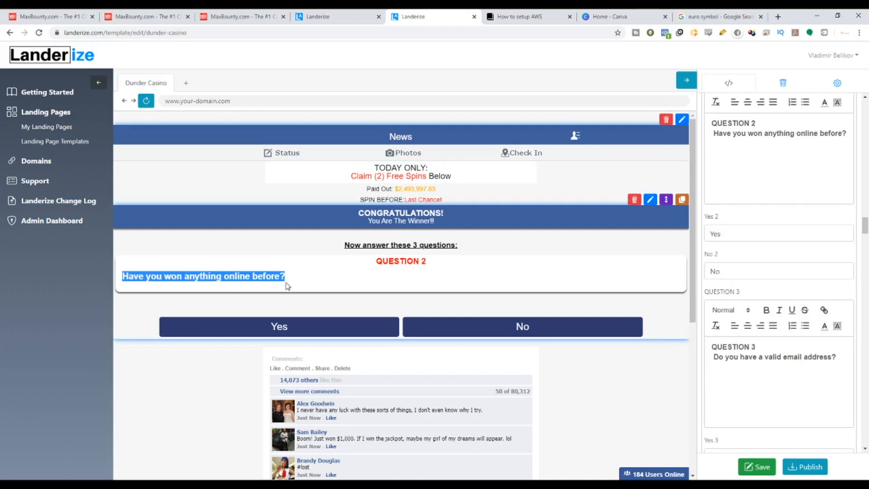
click(440, 334)
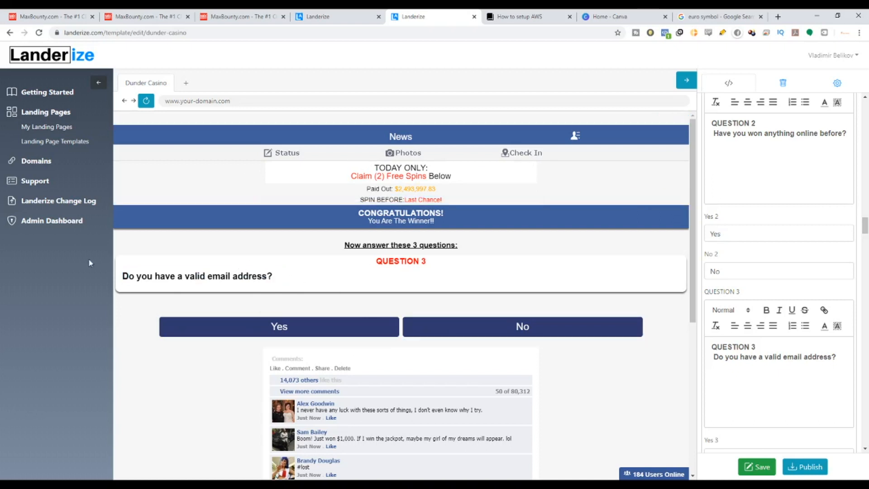
drag(279, 281, 115, 281)
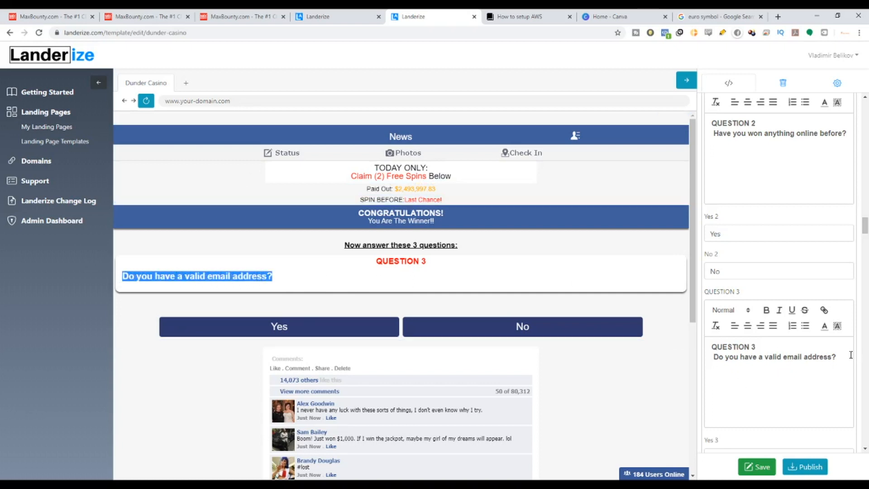
drag(850, 354, 708, 358)
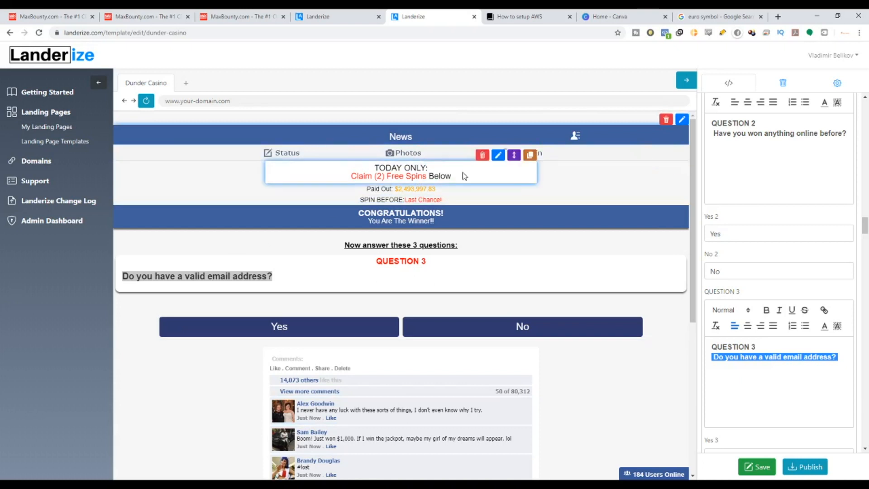
Step: Check the minimum deposit and commission details of the Dunder Casino offer on MaxBounty, and return to the Landerize editor
click(279, 13)
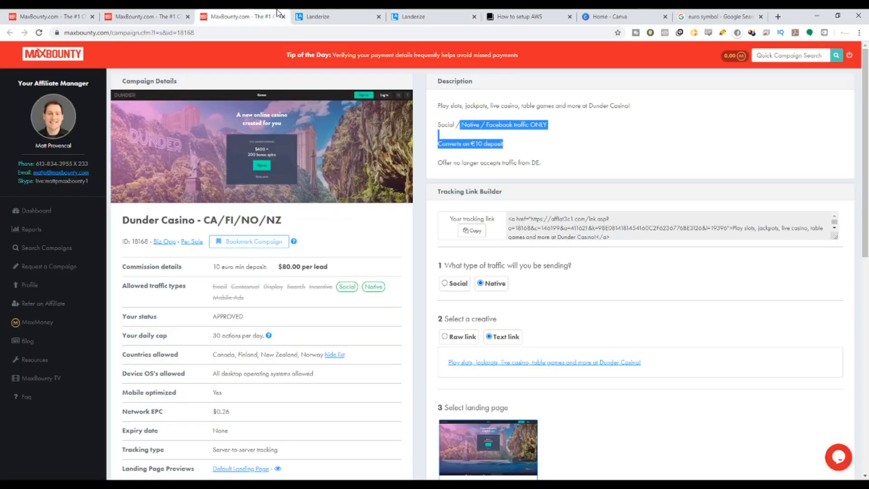
click(539, 166)
drag(438, 144, 482, 144)
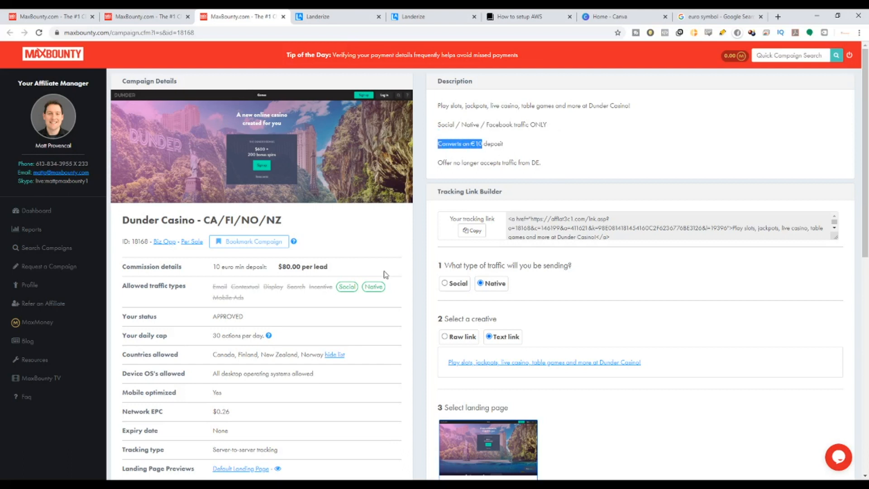
drag(224, 266, 335, 267)
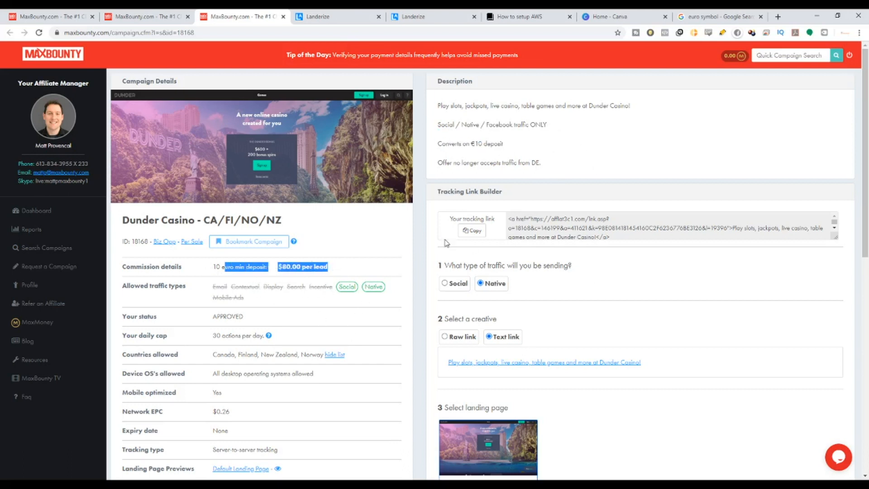
drag(467, 144, 502, 143)
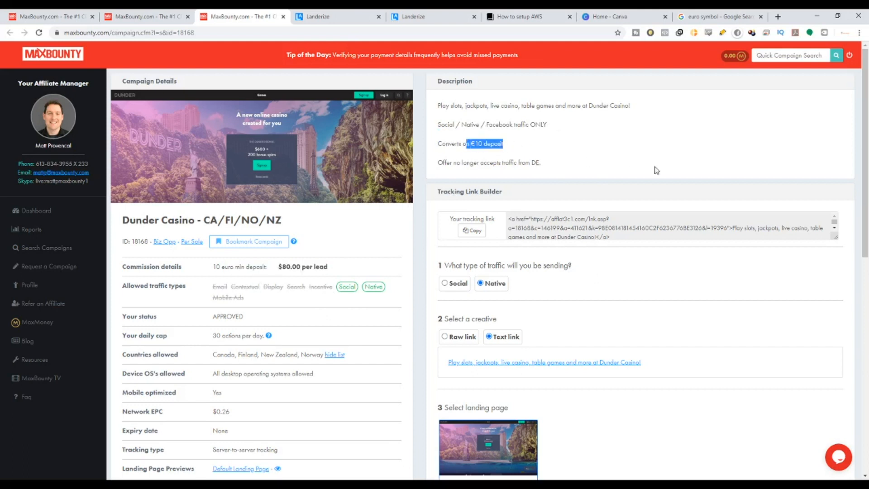
click(442, 15)
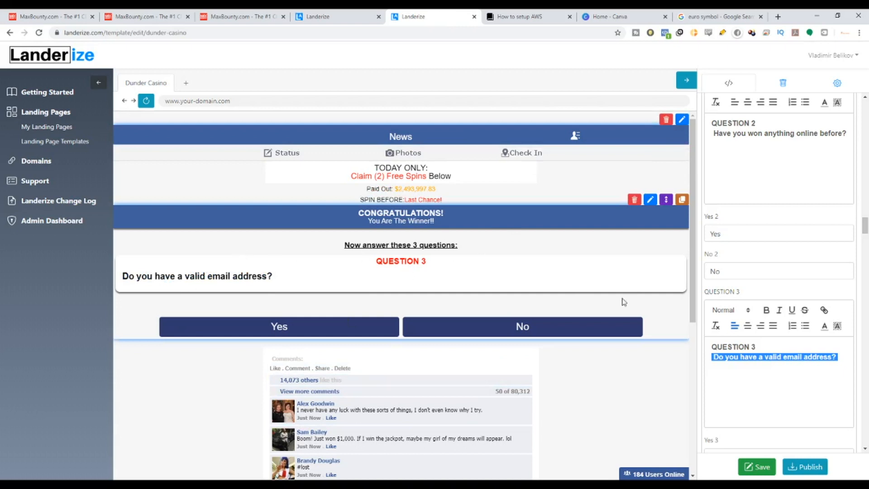
Step: Review the Question 3 answer options and the answer-checking message, and save the template
scroll(831, 402, down, 1)
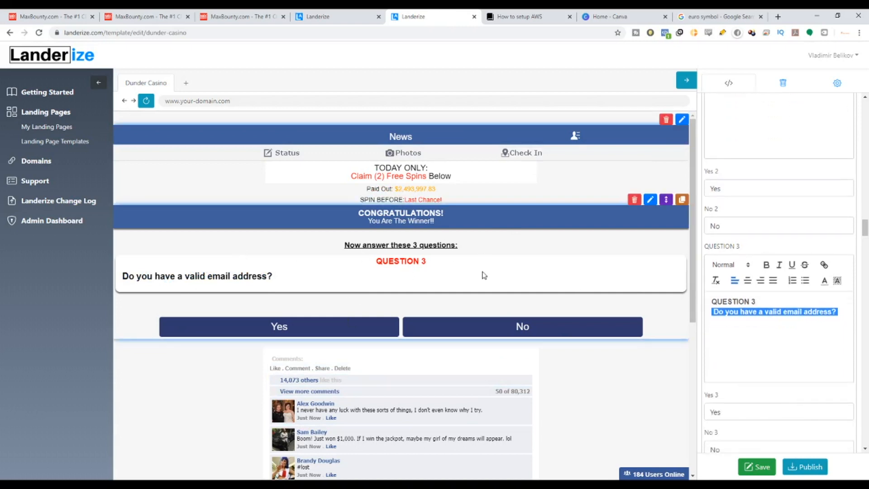
scroll(619, 360, down, 1)
scroll(783, 339, down, 3)
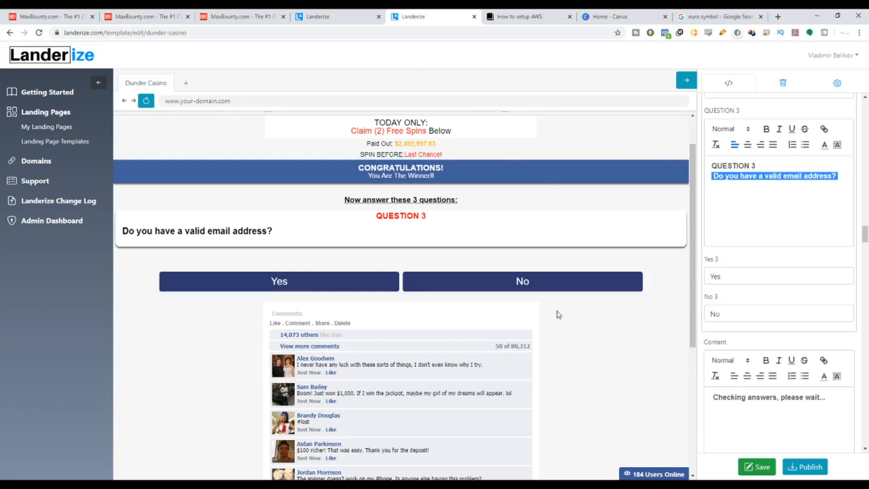
scroll(819, 262, down, 1)
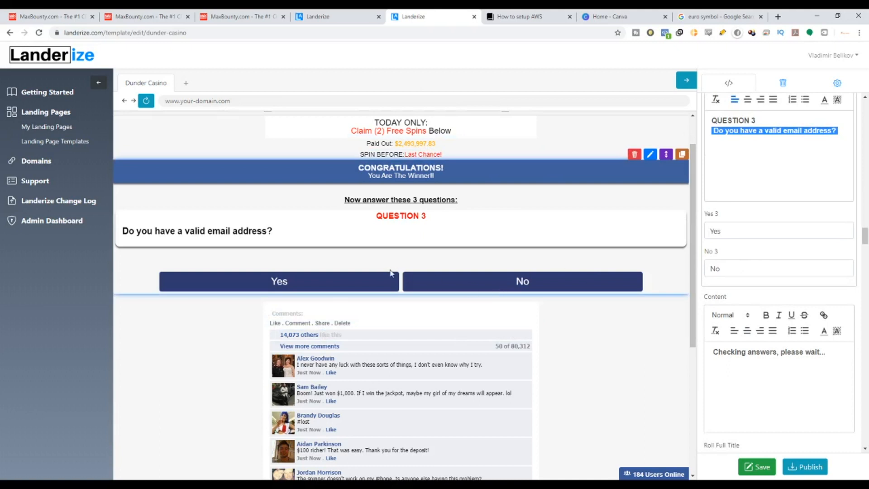
click(754, 466)
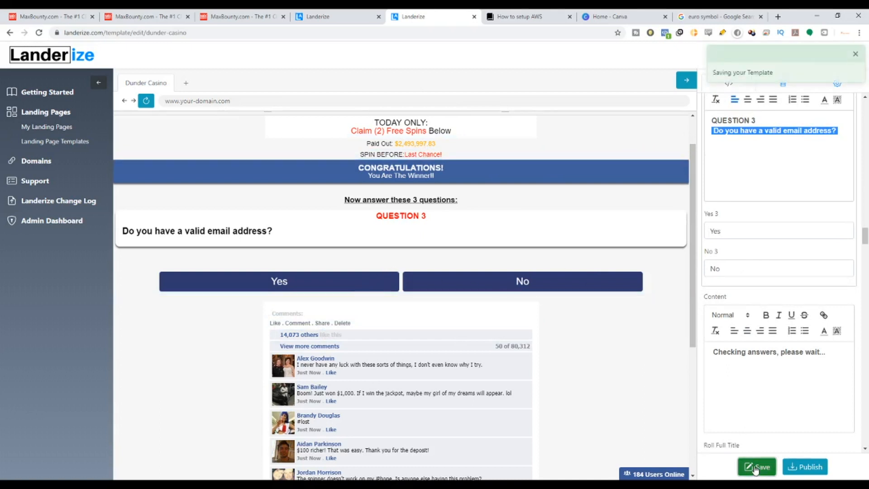
Step: Answer Question 3 with Yes in the page preview and review the winning screen's title, texts and button
click(347, 281)
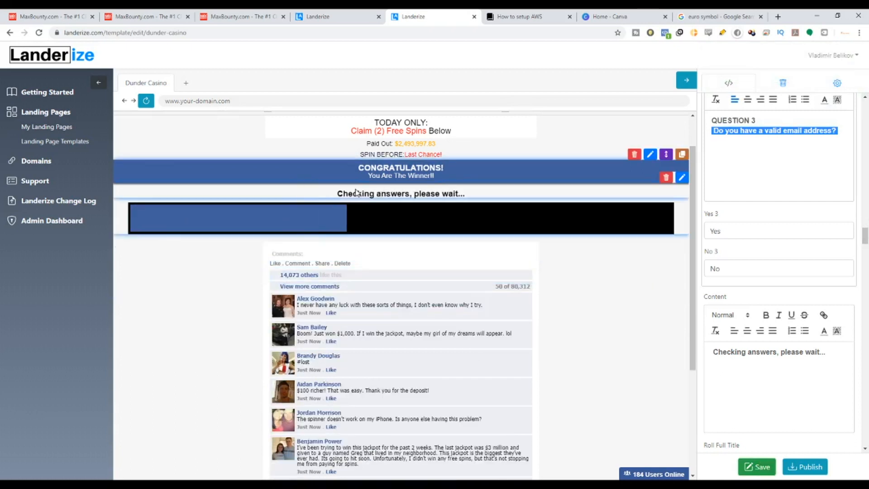
scroll(810, 409, down, 1)
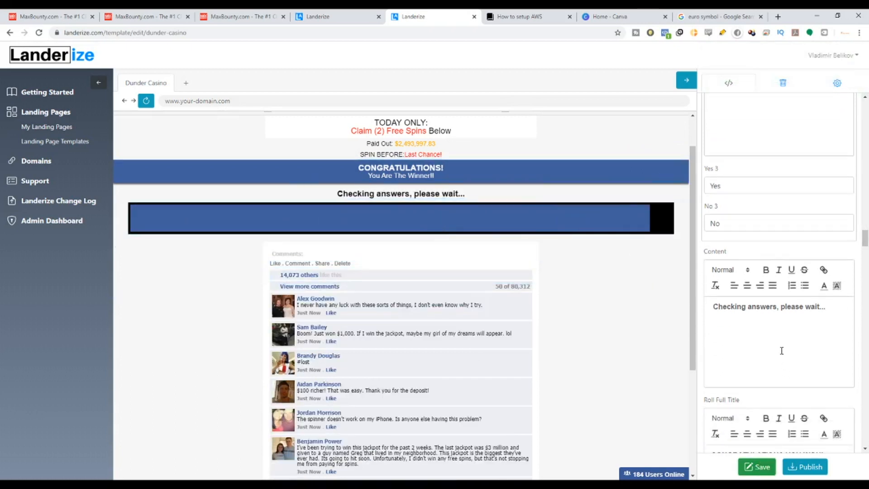
scroll(775, 338, down, 7)
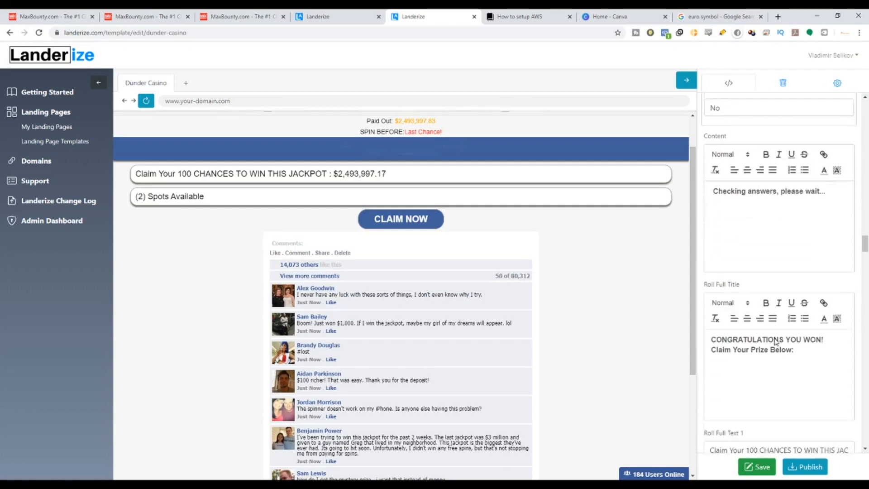
scroll(758, 320, down, 1)
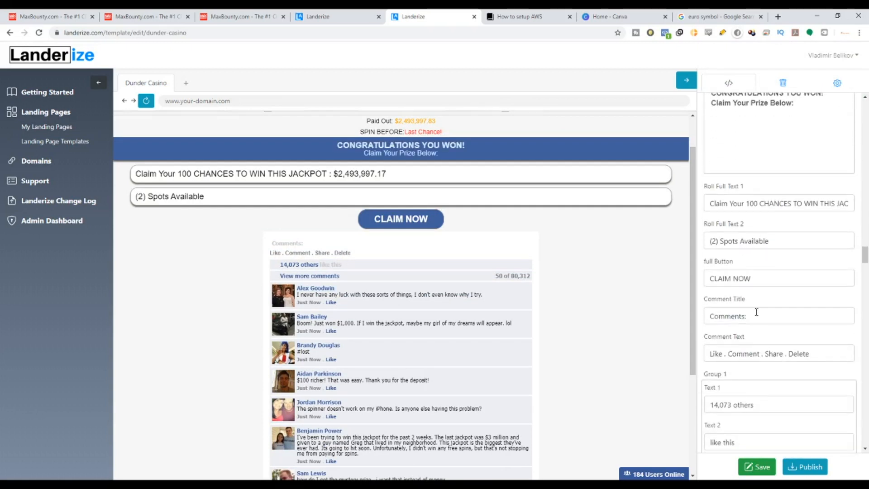
scroll(755, 307, up, 1)
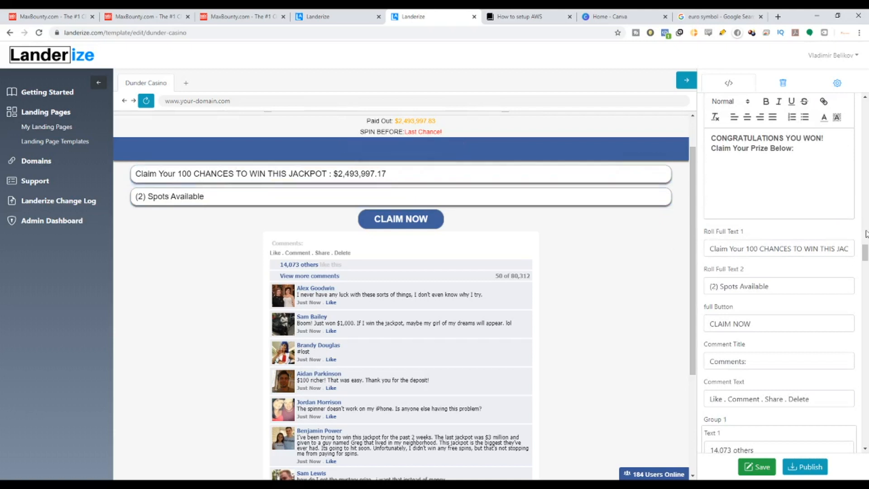
Step: Change the number of chances in Roll Full Text 1 to 200 and check the jackpot amount at its end
drag(750, 248, 746, 248)
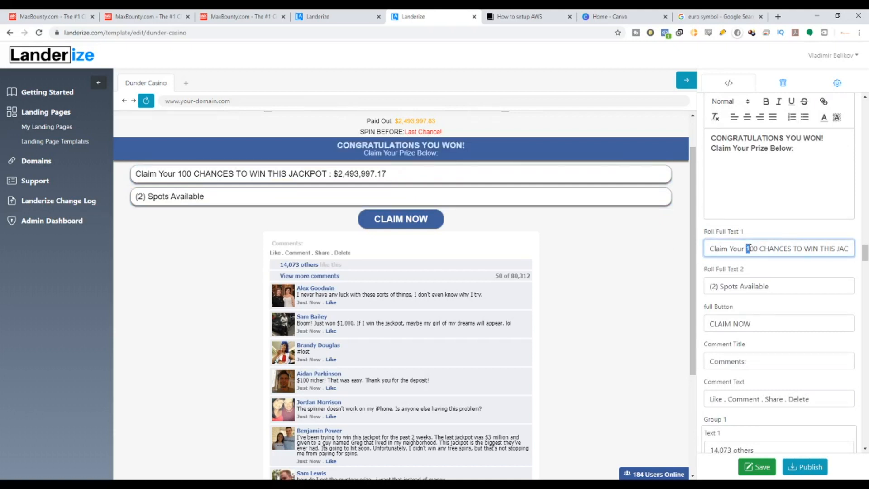
text(2)
drag(830, 249, 851, 248)
click(836, 248)
scroll(778, 204, down, 10)
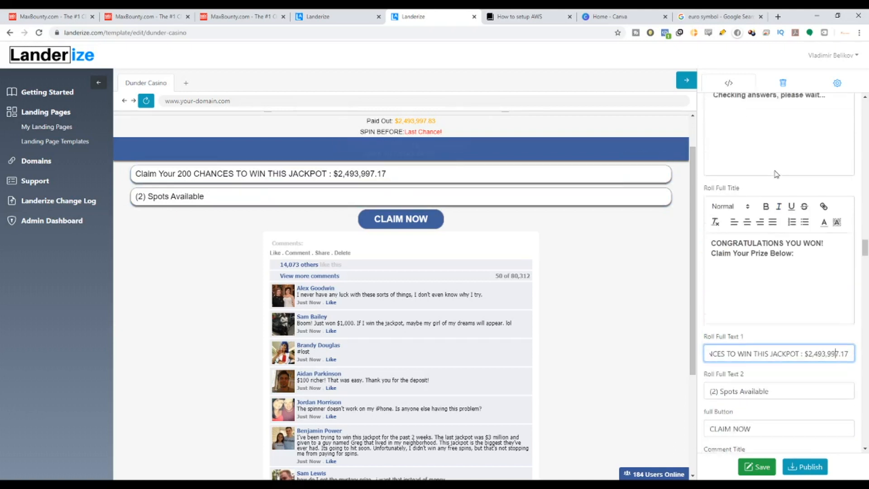
Step: Compare the chances and jackpot amount in Roll Text 1 with the claim message on the winning screen
scroll(811, 203, up, 15)
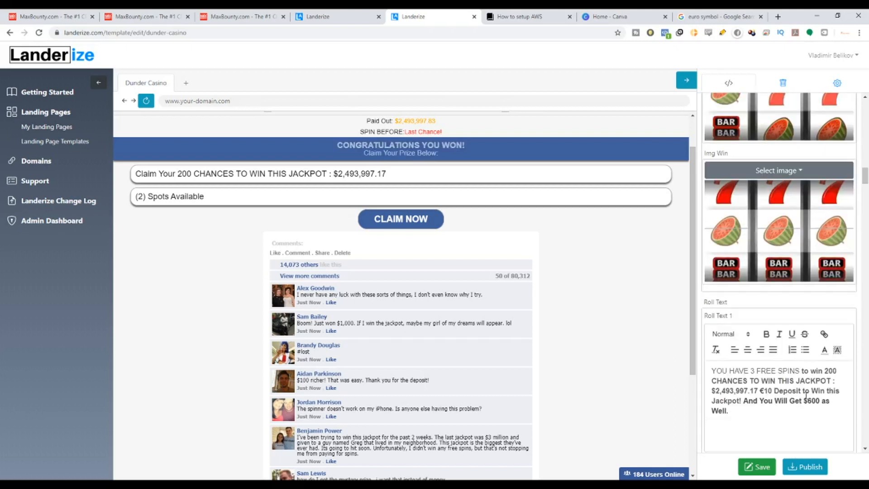
drag(862, 181, 863, 250)
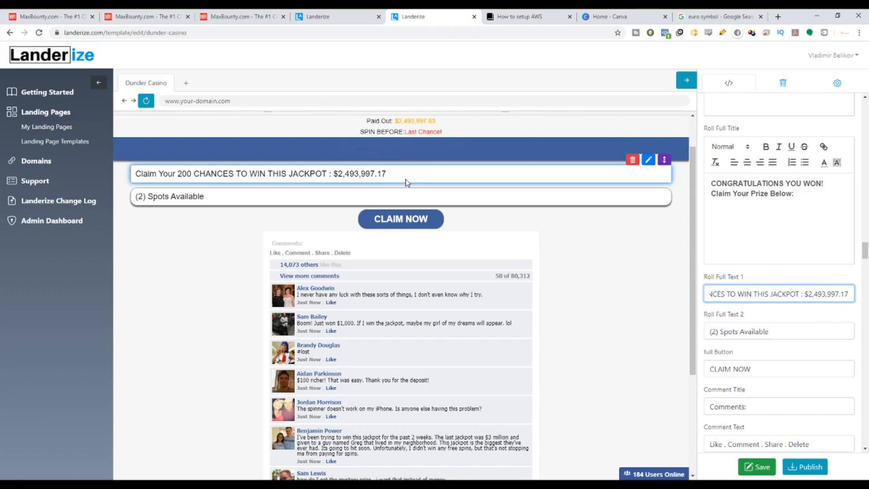
scroll(406, 183, up, 1)
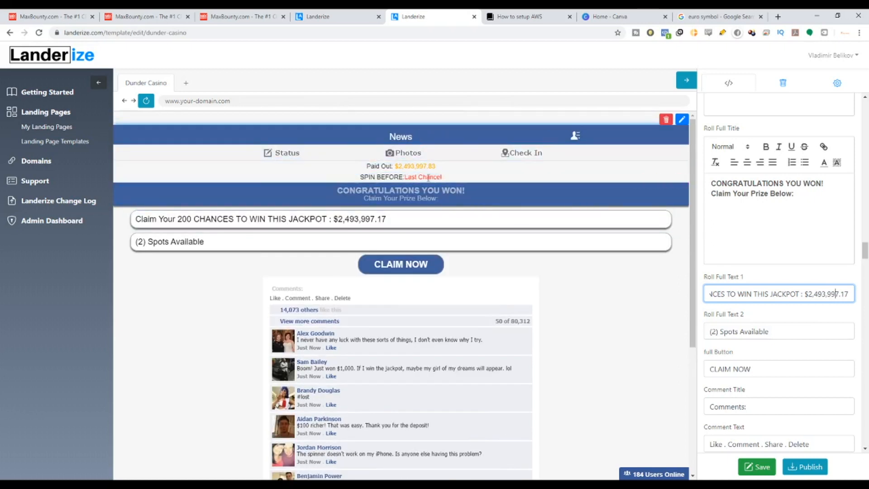
scroll(775, 311, up, 3)
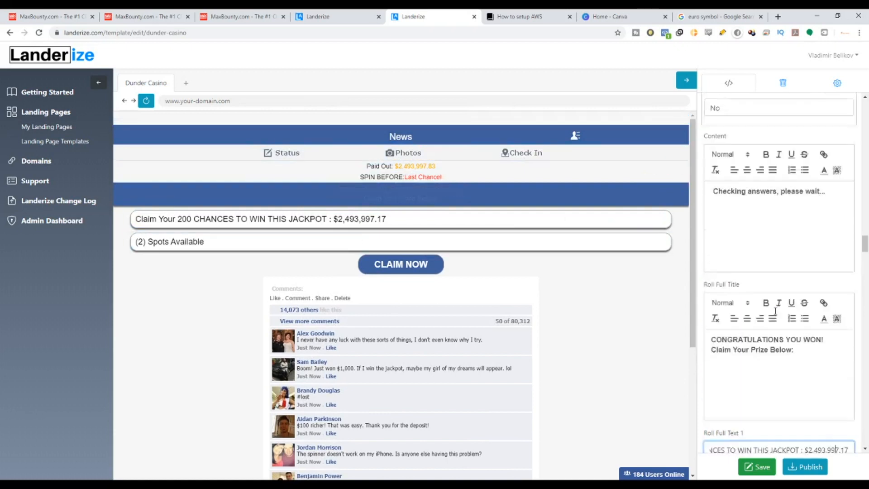
scroll(775, 310, up, 15)
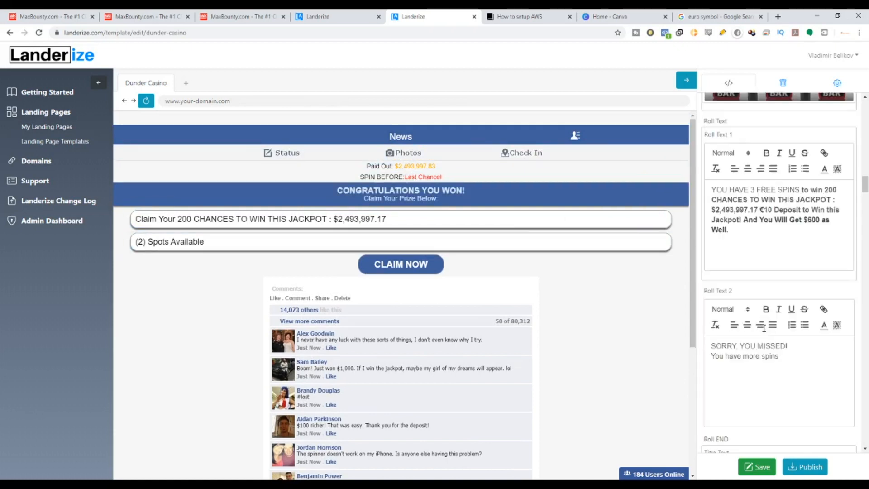
scroll(764, 329, up, 2)
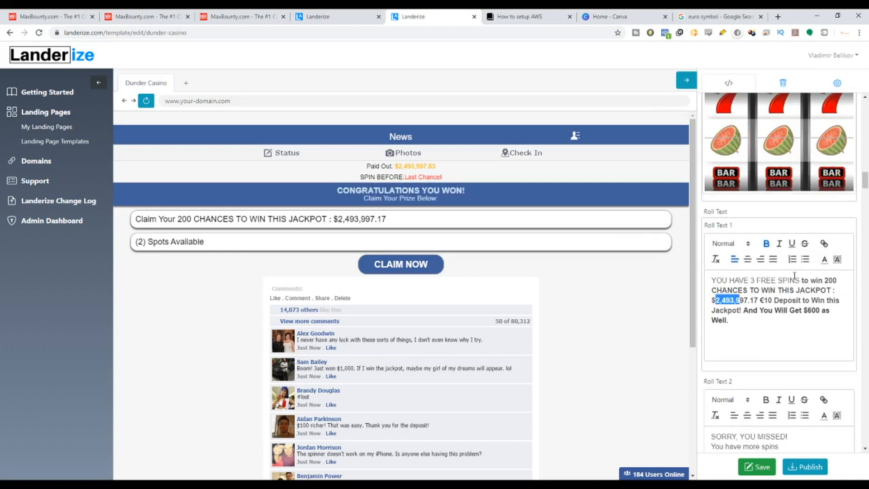
drag(810, 278, 818, 278)
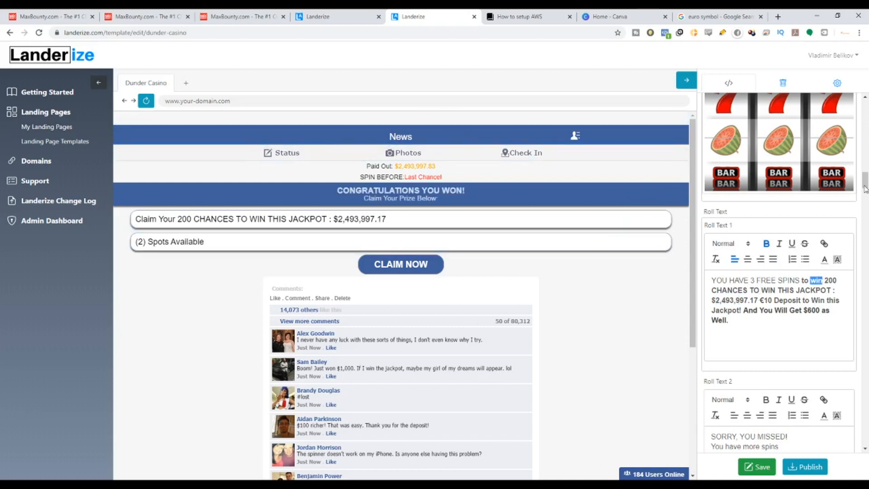
Step: Review the Roll Full texts, the claim button label and the comment section fields
drag(864, 189, 863, 269)
scroll(771, 161, up, 1)
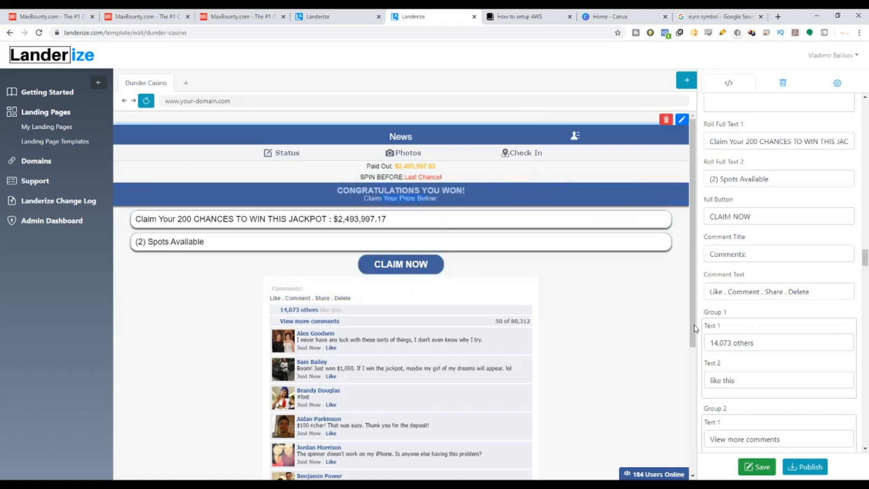
scroll(755, 323, down, 3)
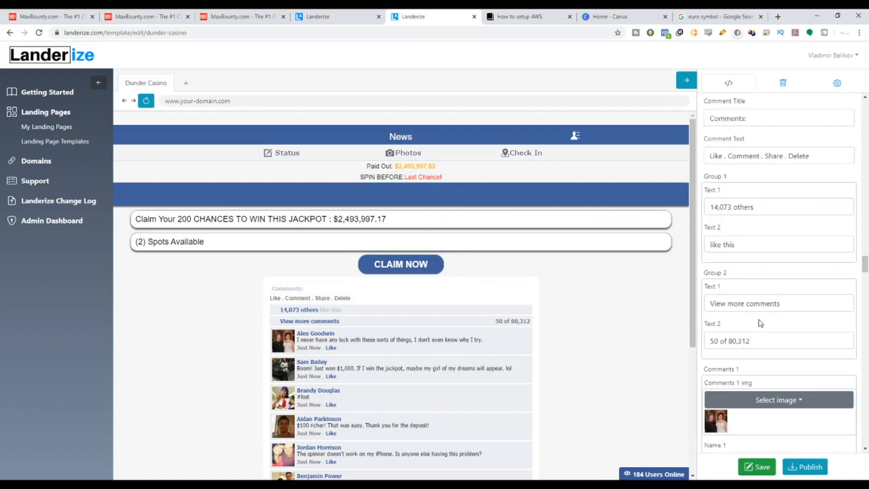
scroll(756, 308, up, 3)
scroll(757, 286, up, 1)
drag(752, 262, 686, 271)
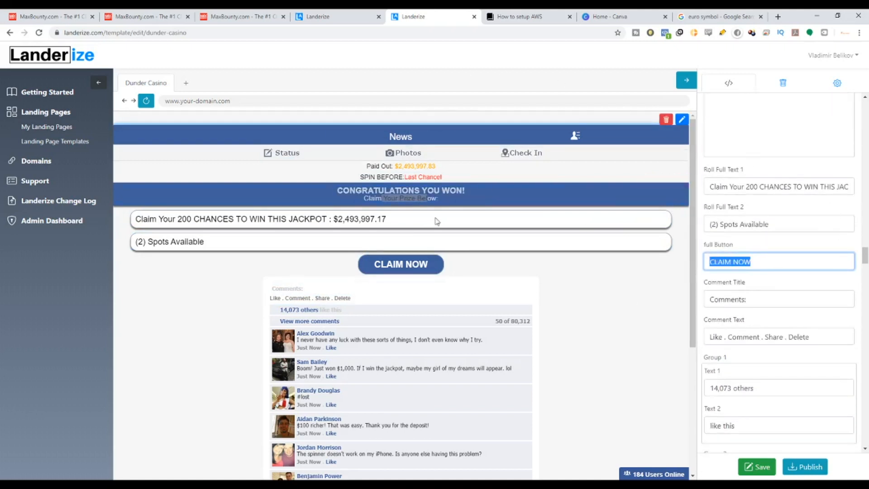
click(768, 264)
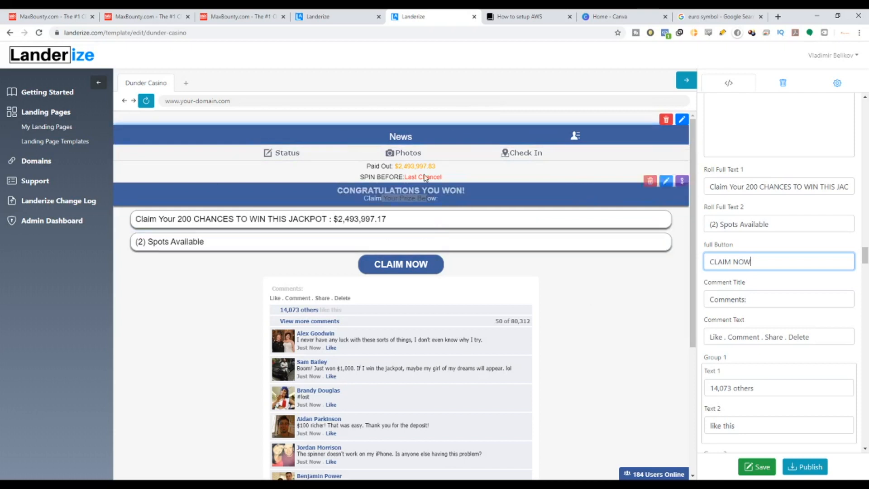
Step: Save the landing page template and dismiss the save notifications
click(756, 471)
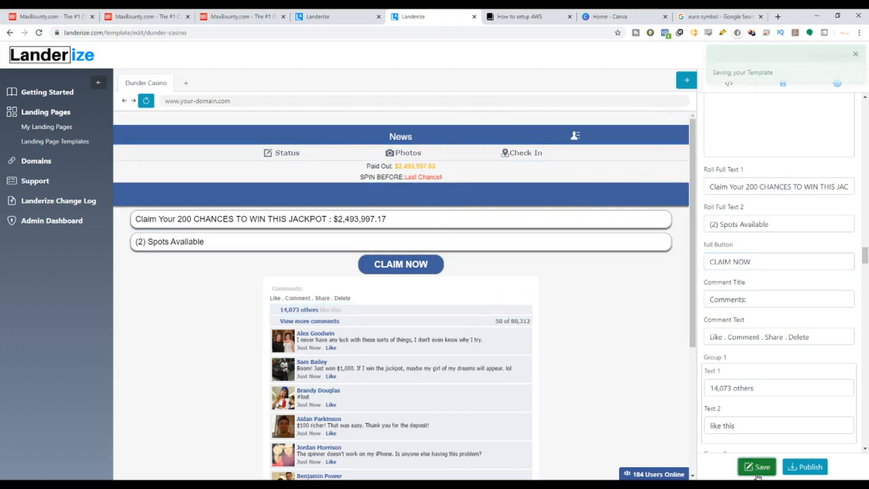
click(855, 56)
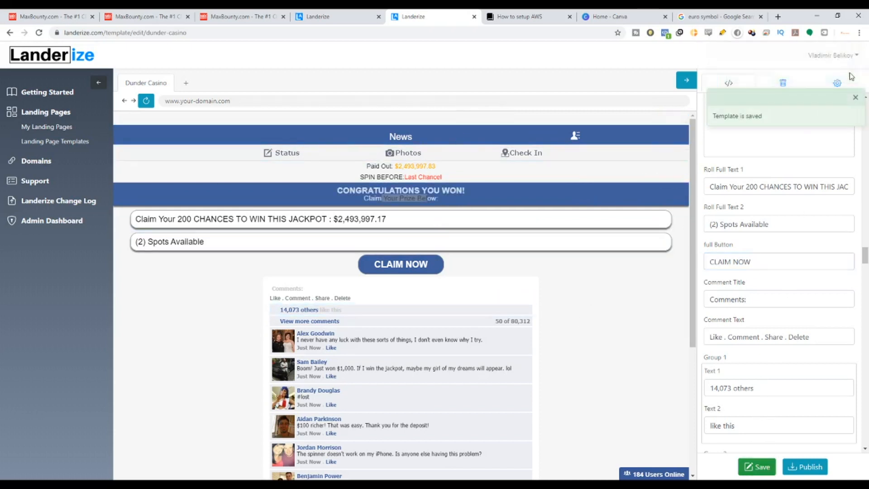
click(856, 54)
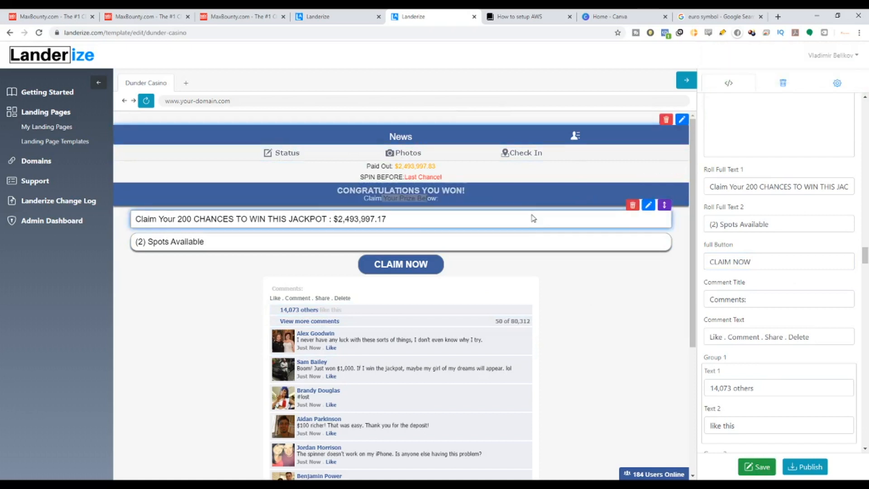
Step: Review the page's comment section and the editable image, name and text fields of its last comment
scroll(398, 267, down, 2)
scroll(369, 272, down, 2)
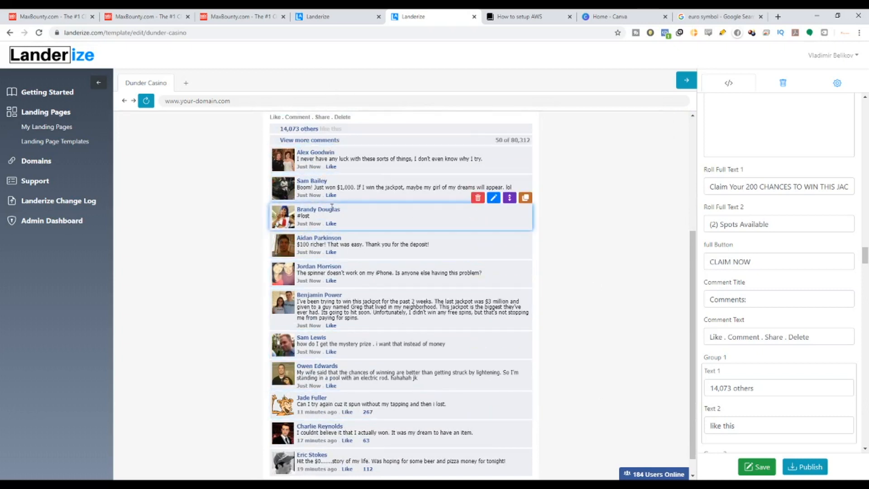
scroll(317, 172, down, 1)
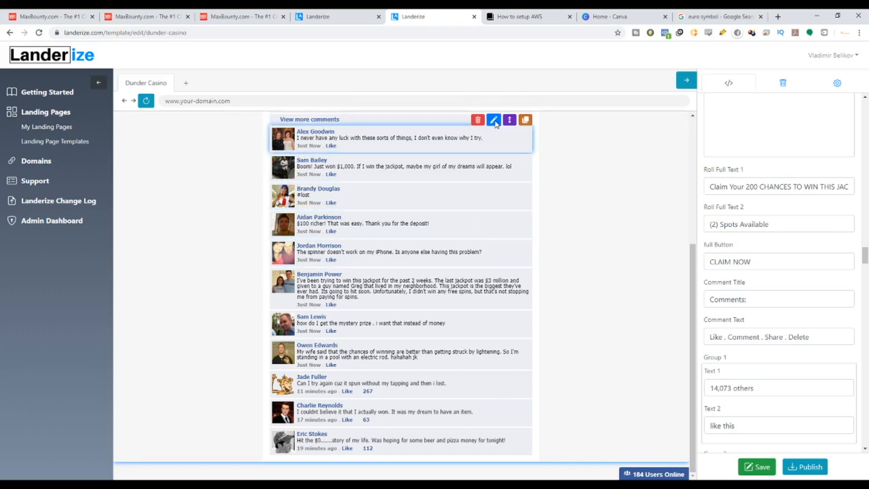
click(494, 120)
scroll(593, 195, up, 4)
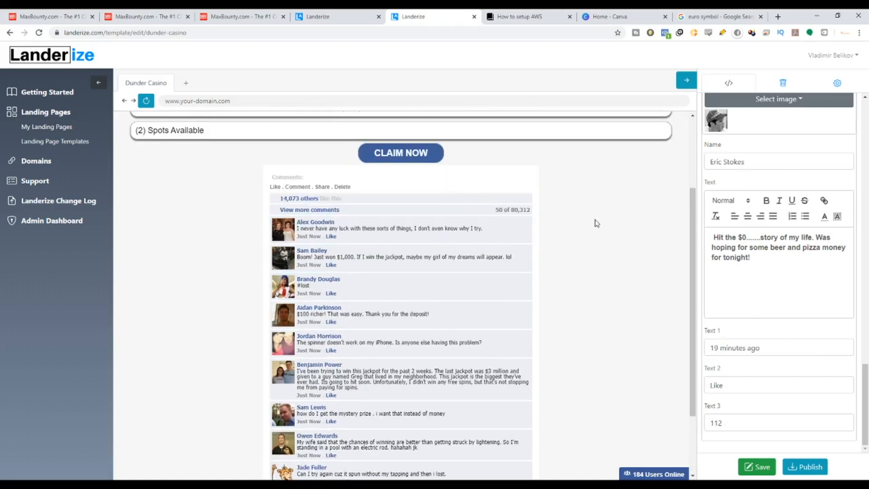
scroll(724, 190, up, 2)
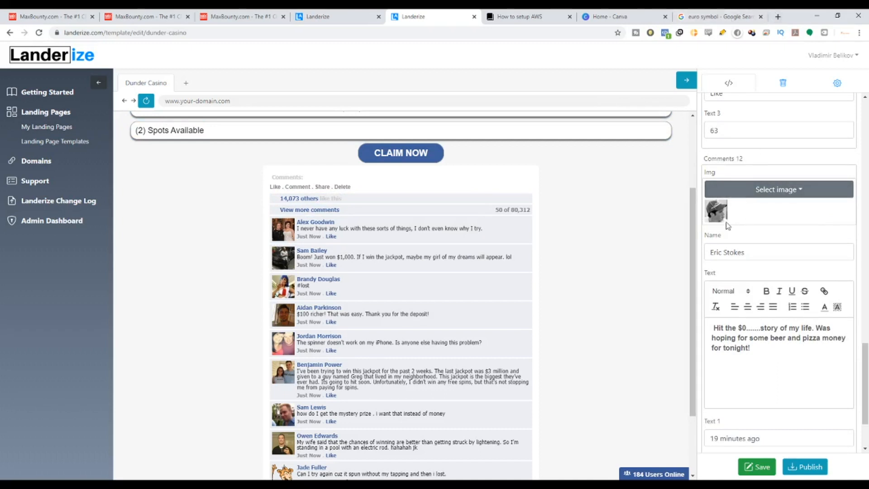
scroll(451, 266, up, 1)
scroll(741, 270, up, 2)
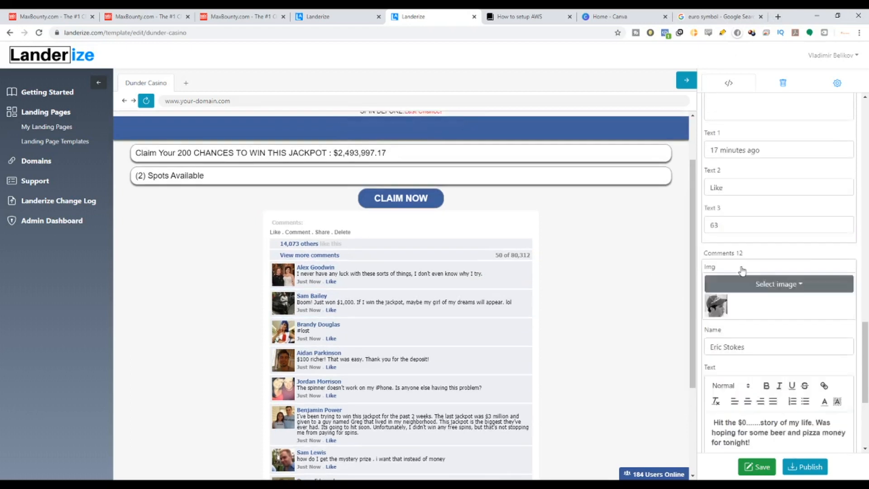
scroll(741, 270, up, 1)
scroll(419, 254, down, 2)
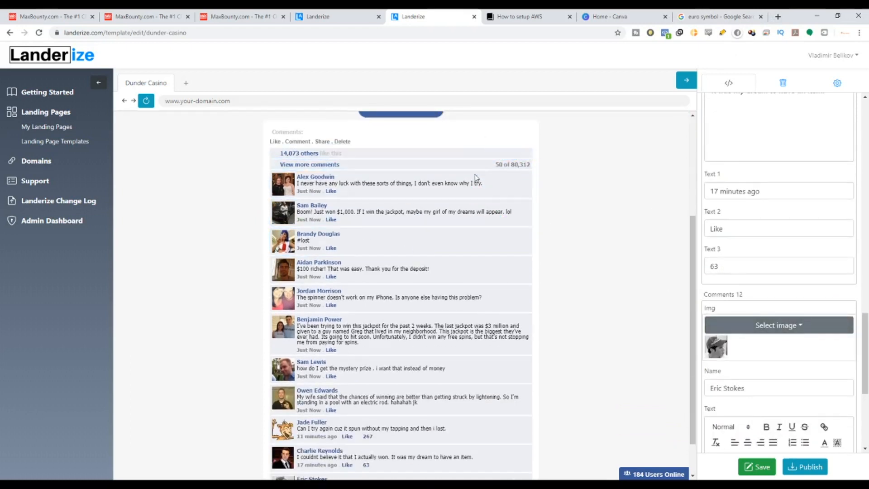
click(351, 186)
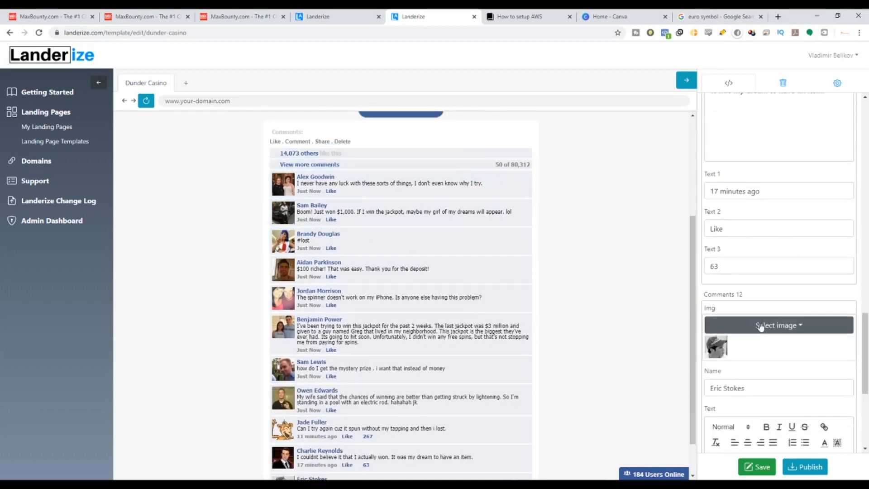
Step: Change the author name of the last comment, Comments 12, to "Stone Cold"
scroll(755, 334, down, 1)
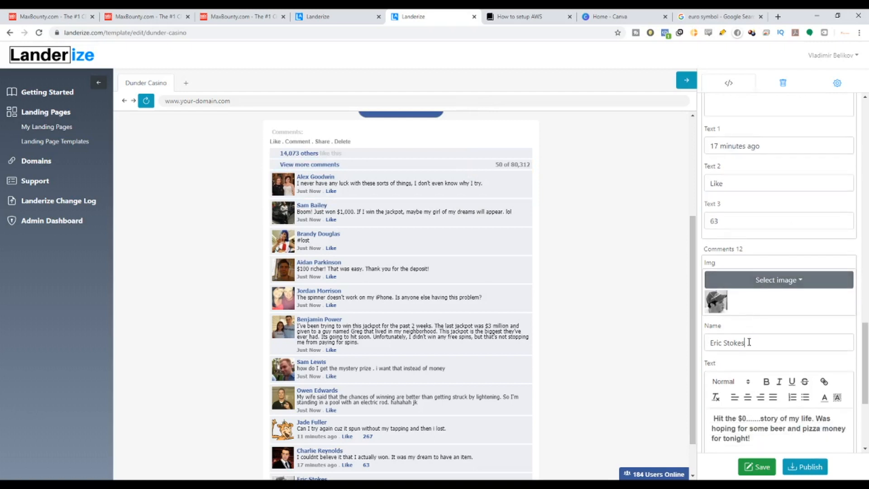
drag(749, 342, 735, 343)
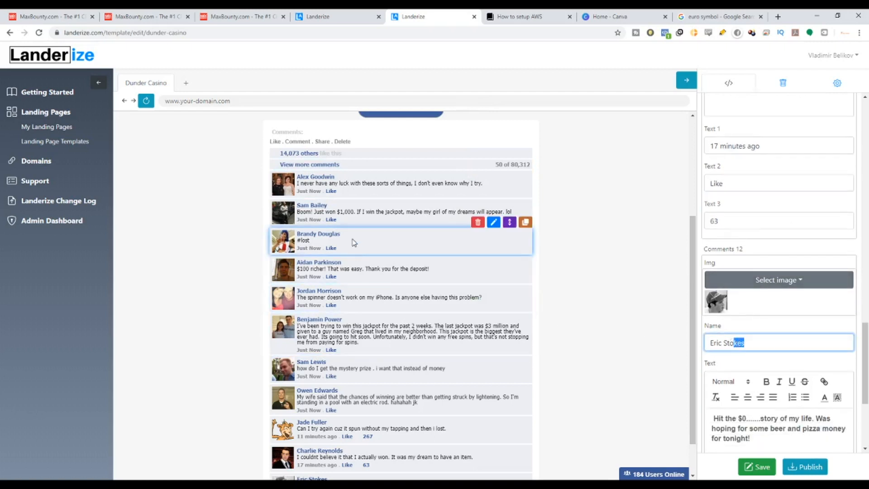
scroll(351, 241, down, 1)
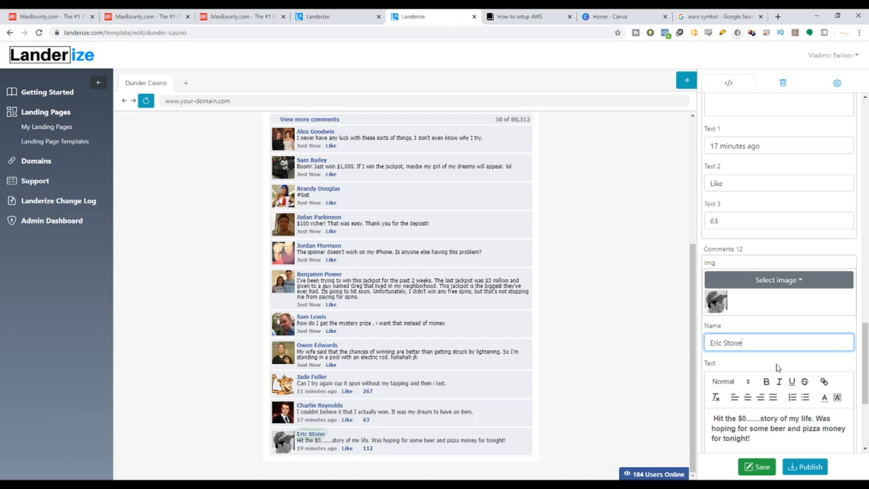
text(Cold)
double_click(721, 343)
key(BackSpace)
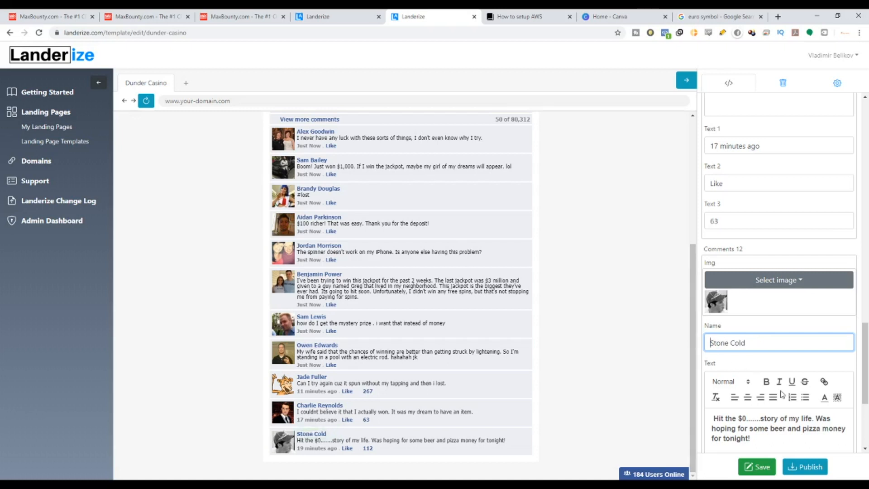
Step: Compare the text, time and Like label fields of Comments 12 with the last comment in the page preview
scroll(758, 377, down, 1)
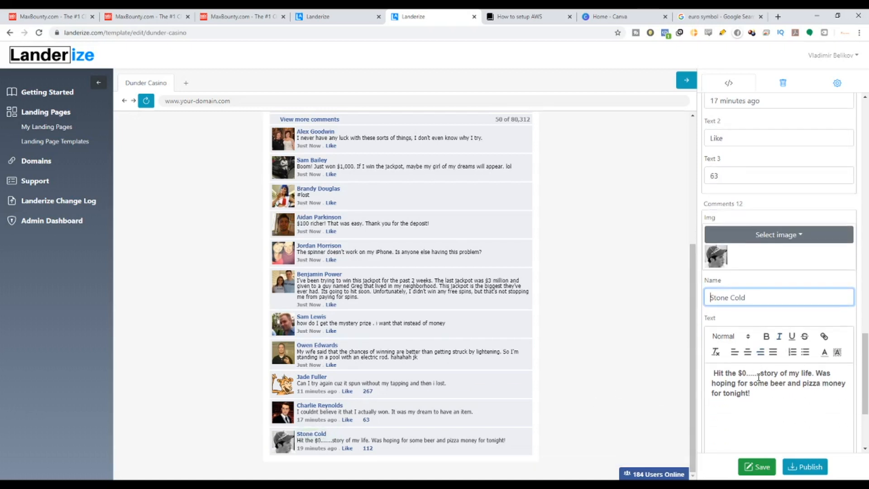
scroll(760, 380, down, 1)
drag(762, 356, 572, 363)
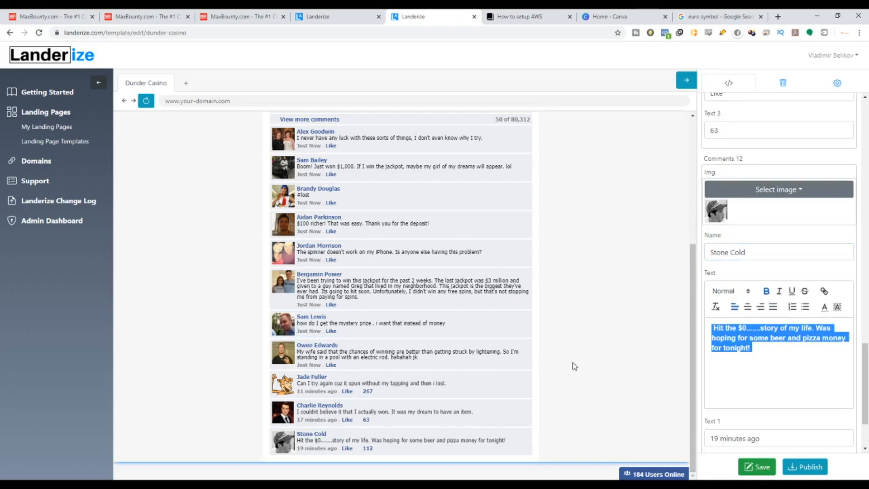
drag(302, 440, 485, 441)
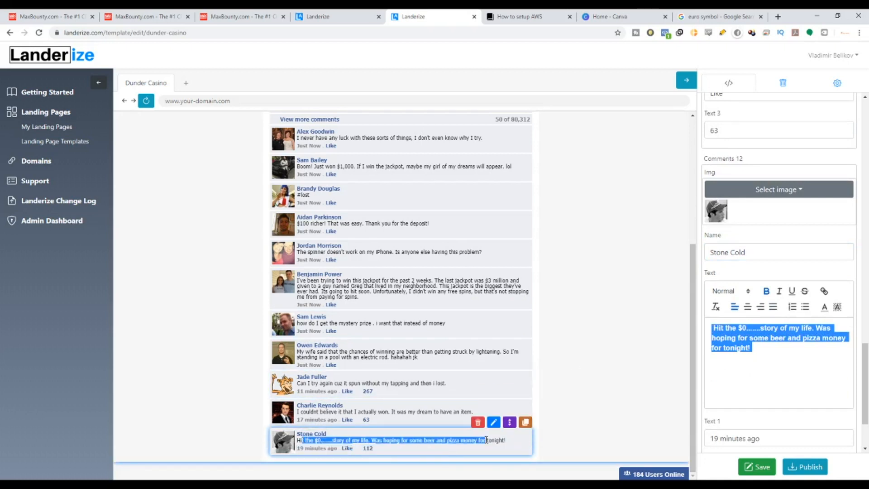
scroll(801, 388, down, 1)
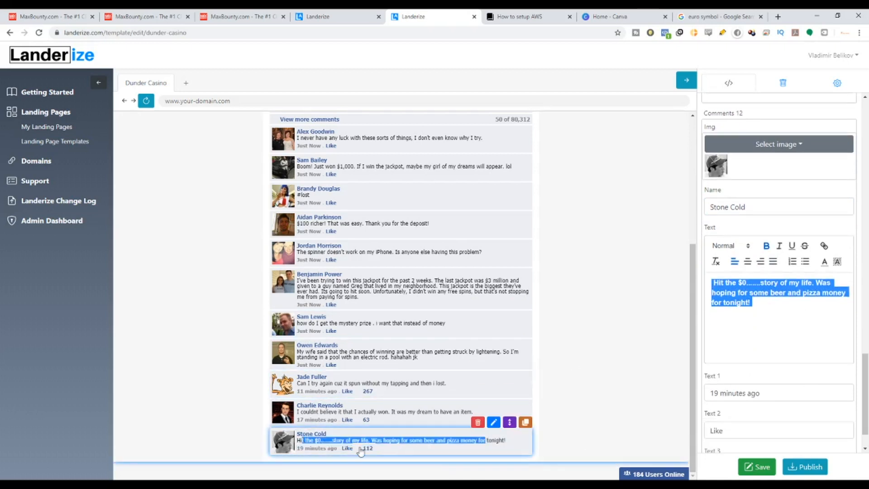
scroll(832, 318, down, 1)
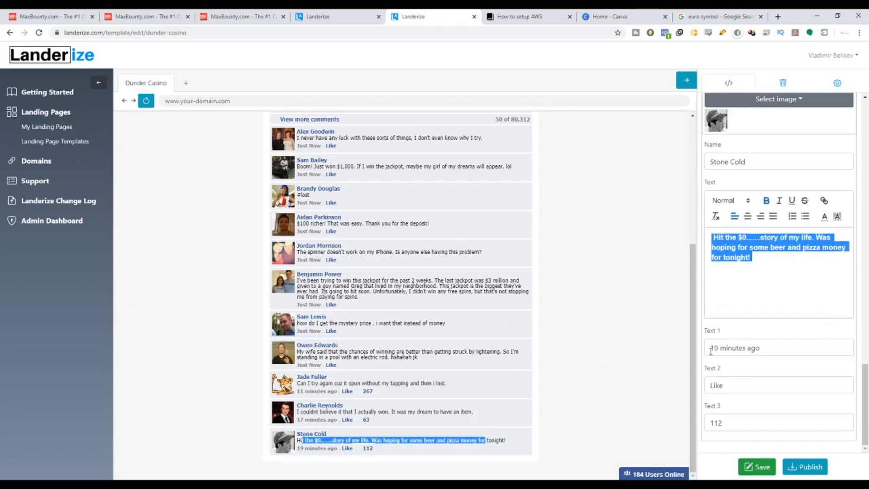
drag(708, 347, 759, 346)
drag(715, 384, 737, 388)
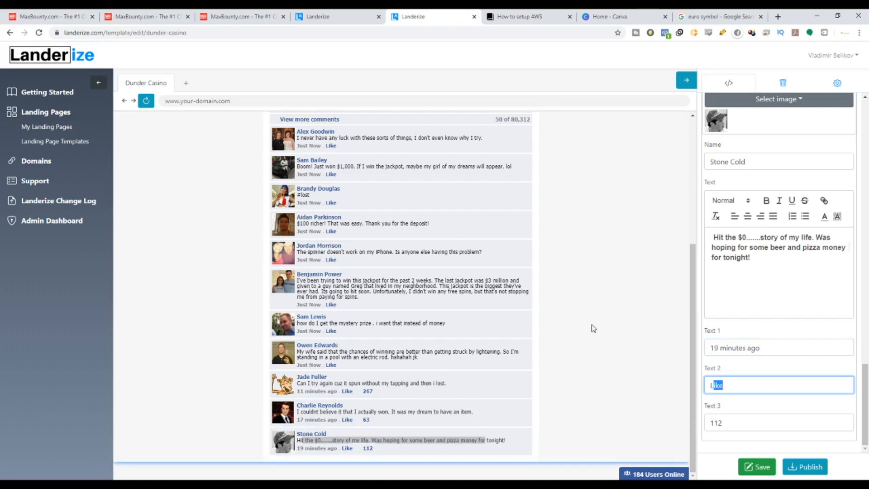
Step: Inspect the editable fields of the Comment Title, the Group 1 likes line and the Comment Text line
scroll(497, 312, up, 1)
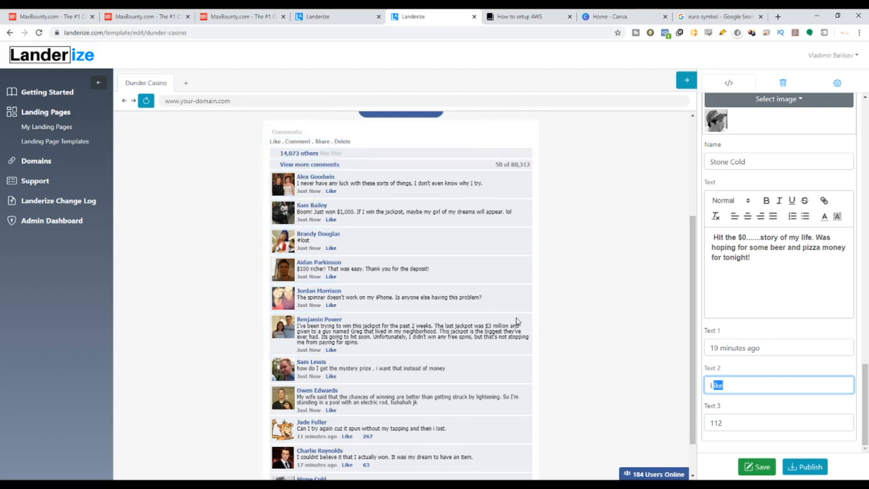
scroll(394, 312, up, 2)
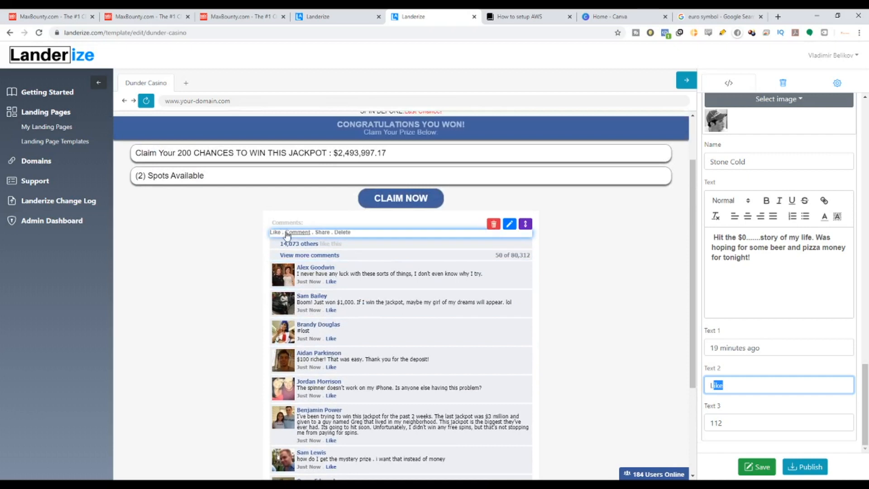
click(512, 217)
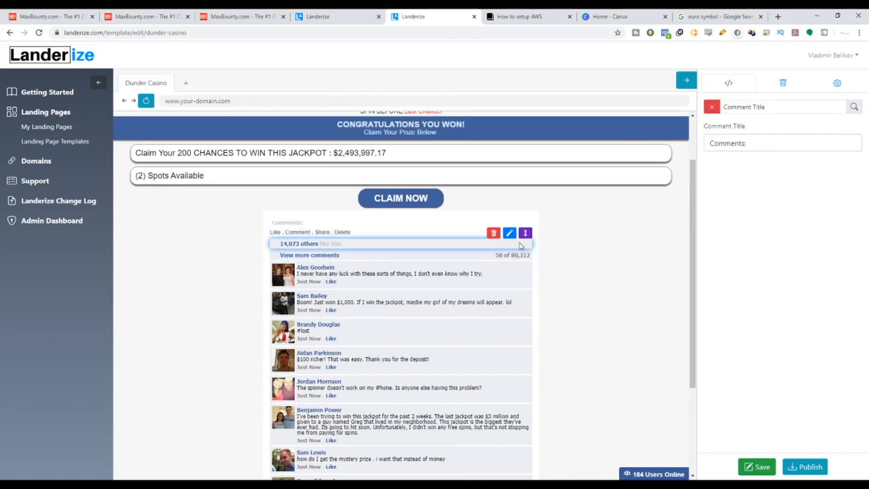
click(510, 233)
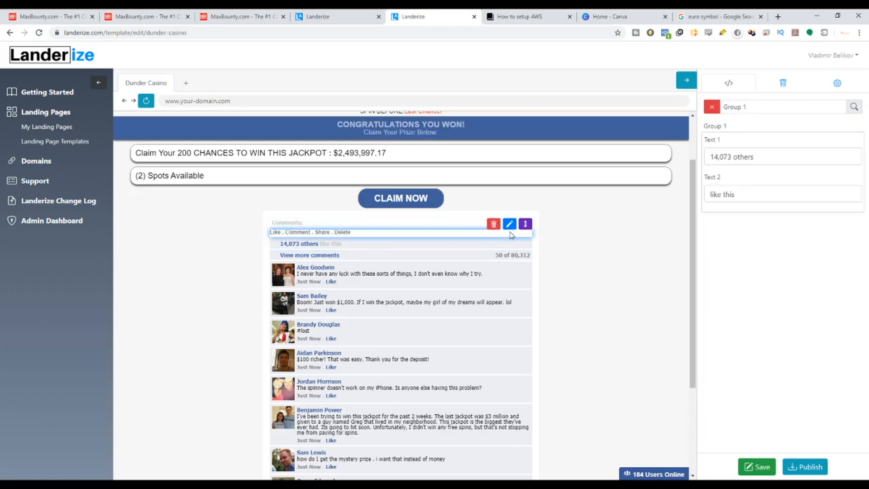
click(510, 225)
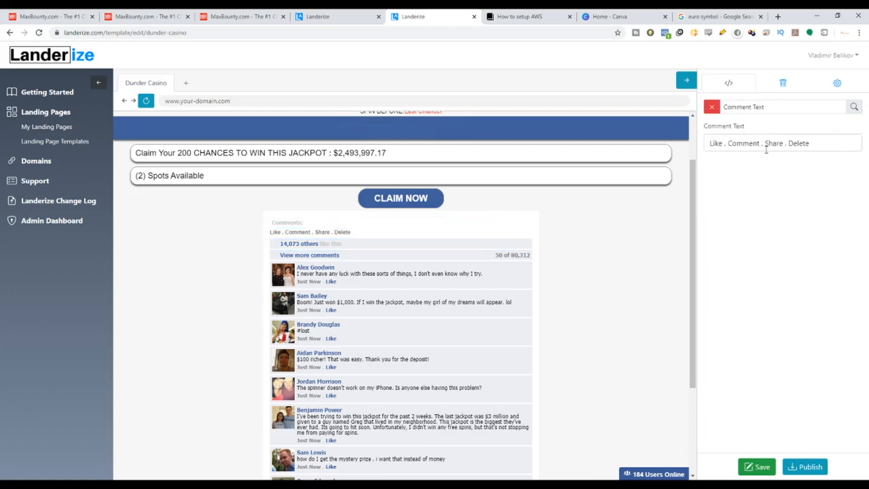
Step: Set Text 1 of the Group 1 likes line above the comments to "14,780 others"
click(511, 236)
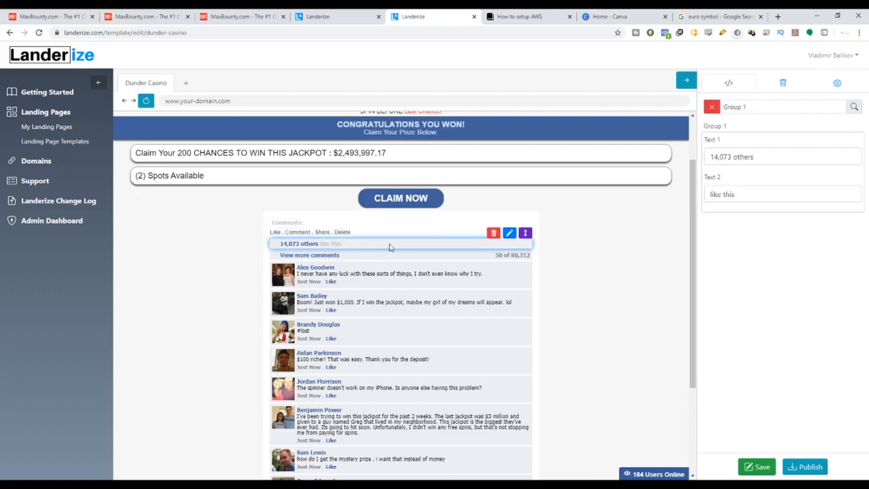
drag(733, 159, 727, 158)
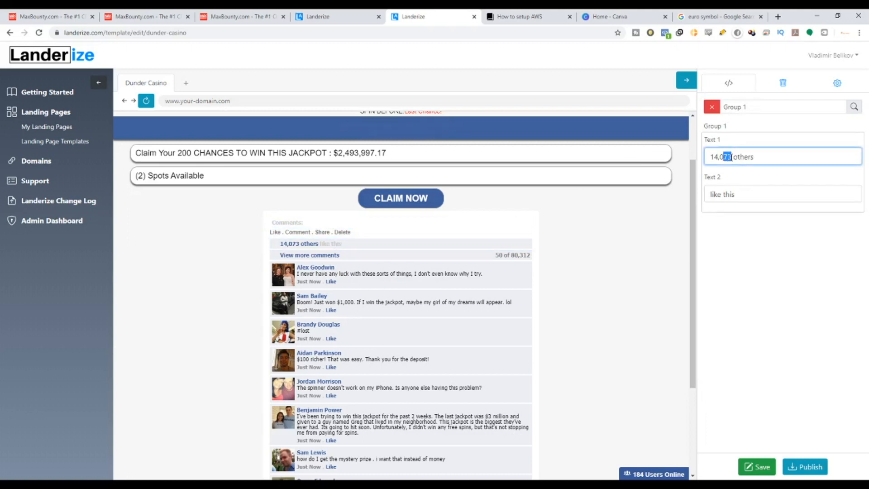
key(BackSpace)
text(78)
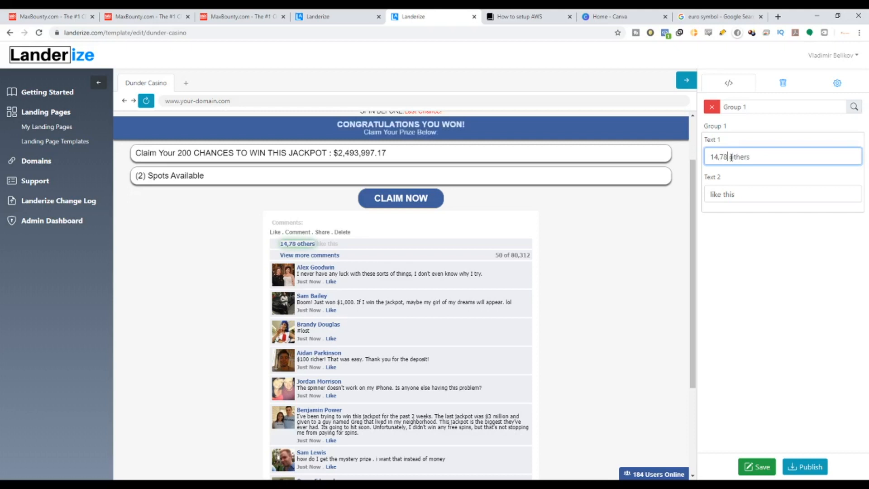
text(0)
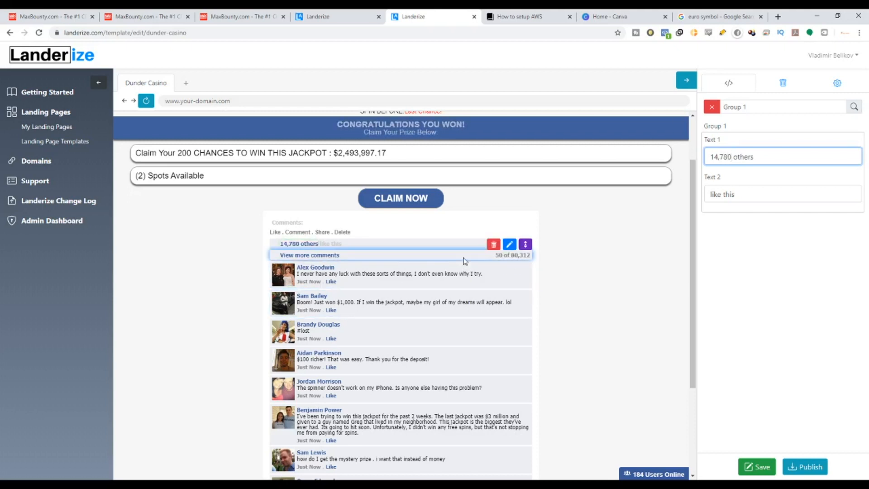
Step: Check the Group 2 fields of the "View more comments" line and look over the page preview
click(507, 247)
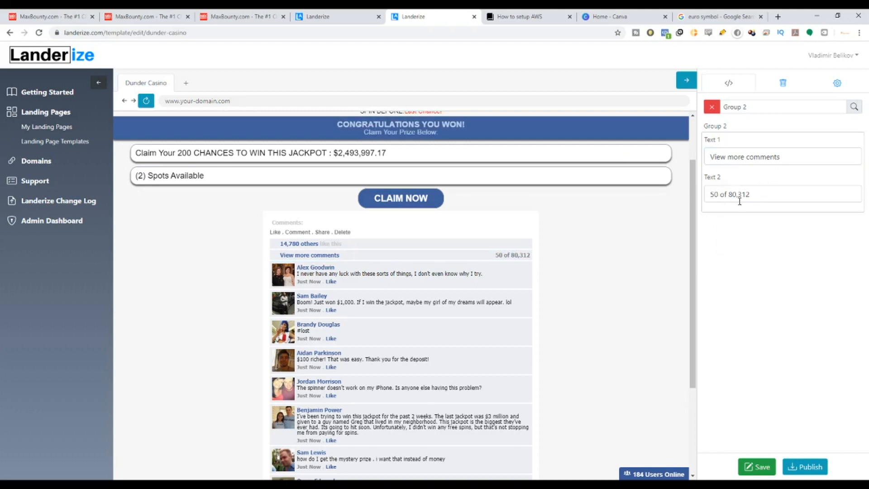
scroll(633, 333, down, 3)
scroll(583, 311, up, 4)
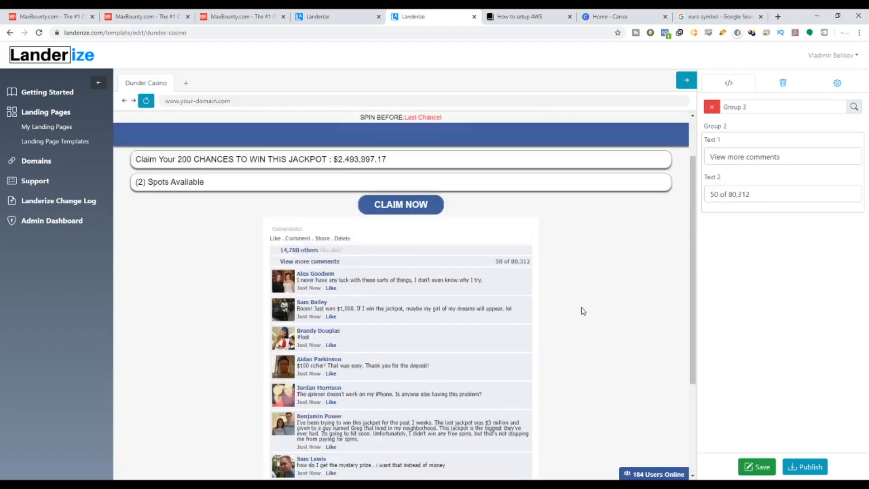
scroll(583, 311, up, 2)
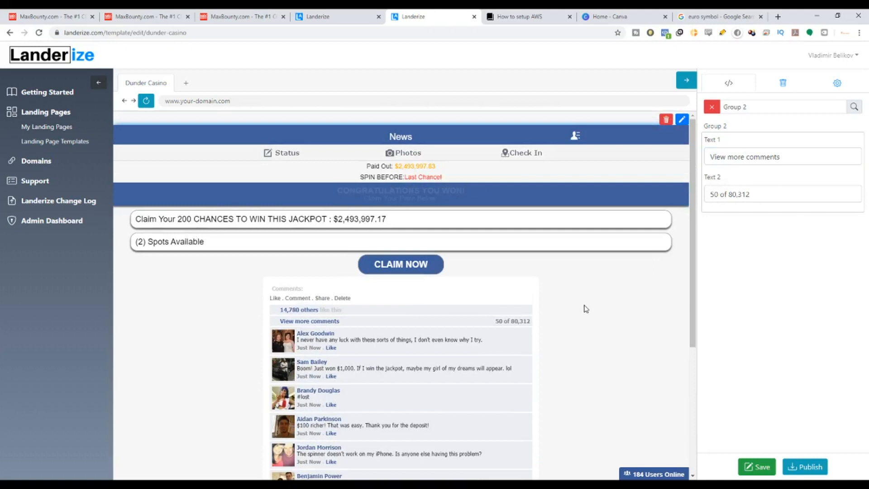
Step: Save the landing page template and reopen the Dunder Casino page for editing from the dashboard
click(763, 468)
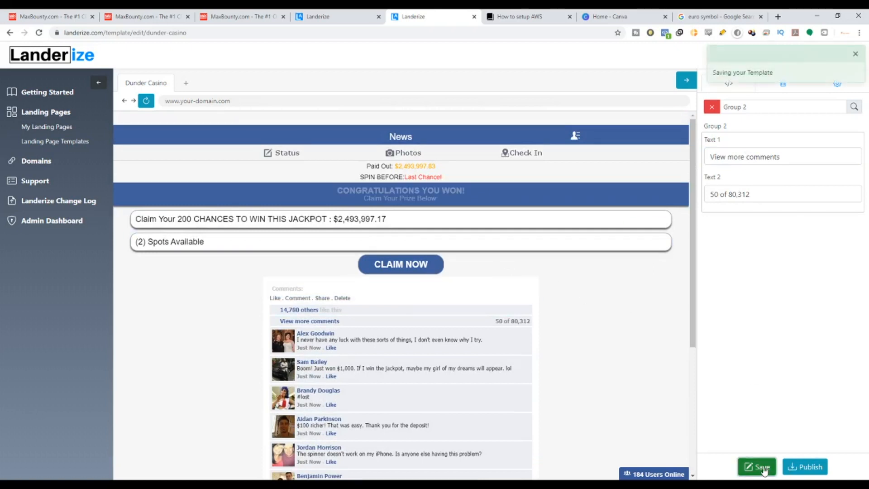
click(855, 55)
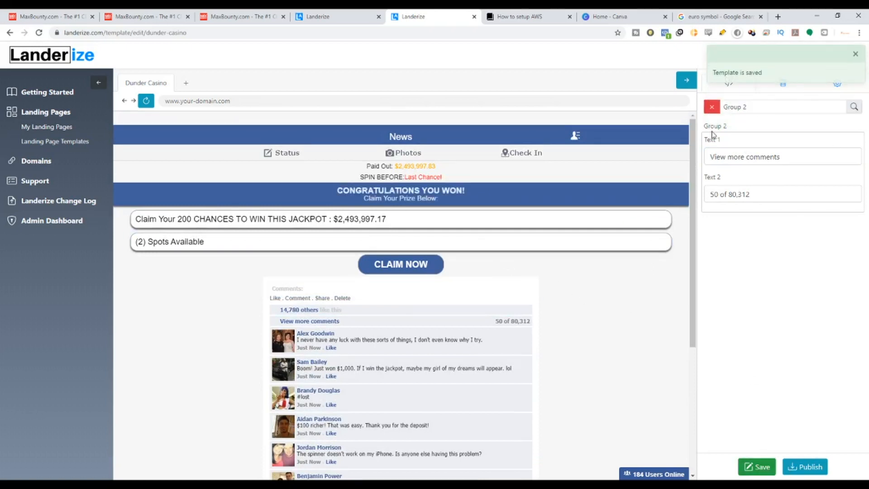
click(409, 268)
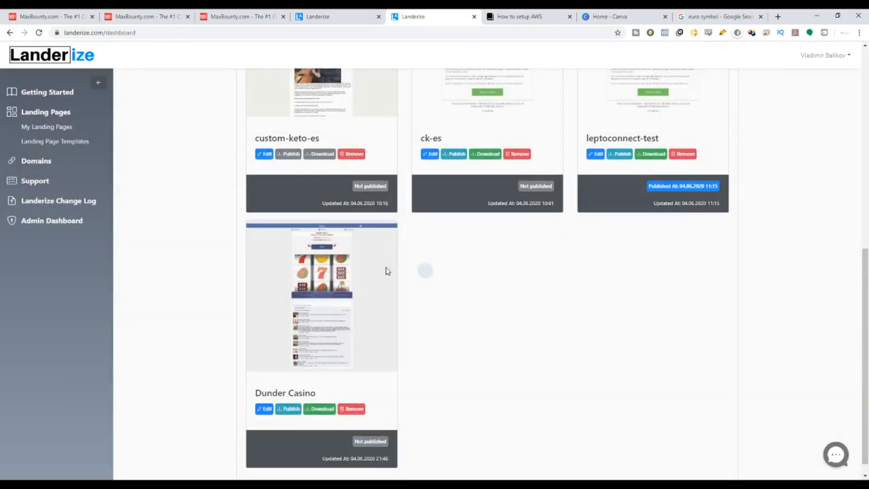
click(264, 394)
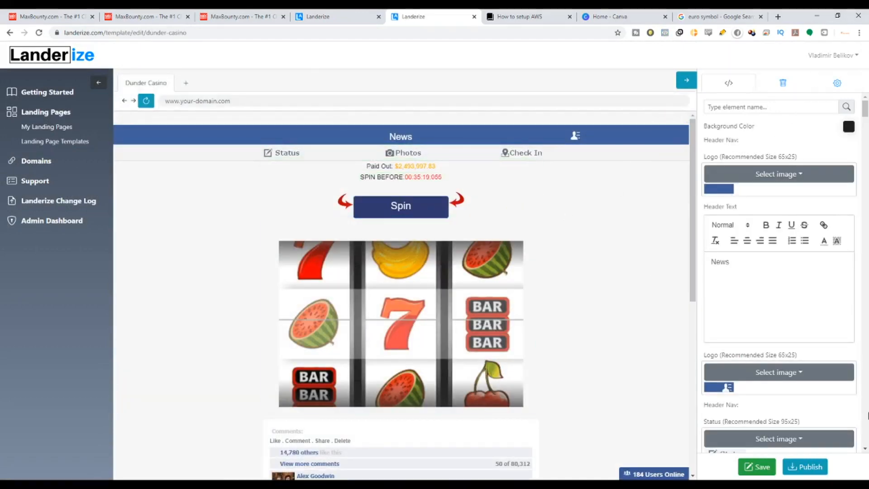
Step: Open the landing page's general settings and switch to MaxBounty to check the Dunder Casino offer's name
scroll(719, 410, down, 3)
scroll(751, 354, up, 3)
click(845, 86)
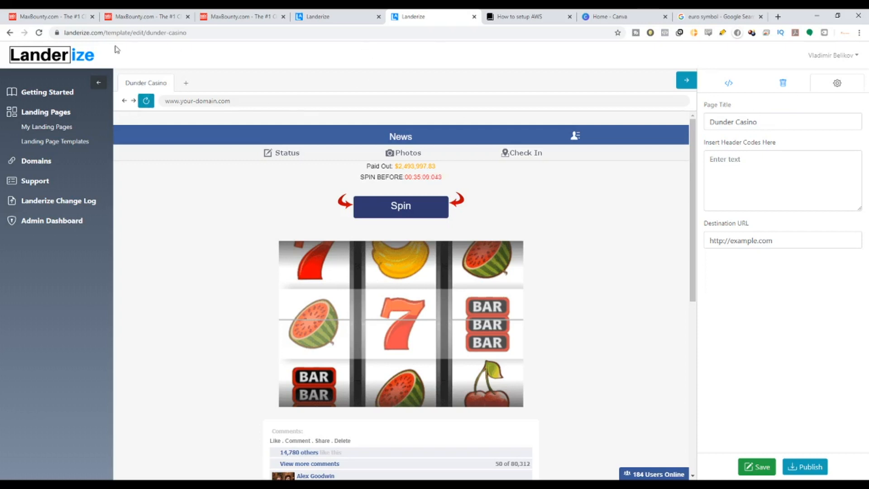
click(238, 15)
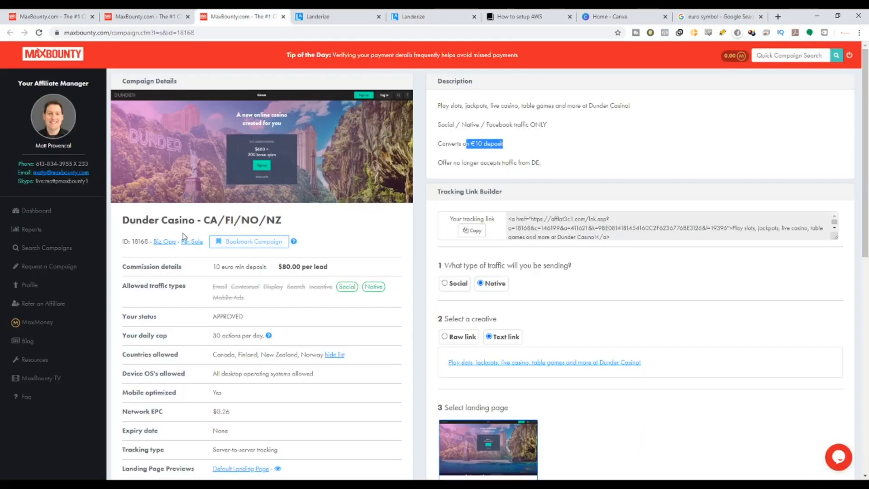
drag(129, 220, 198, 221)
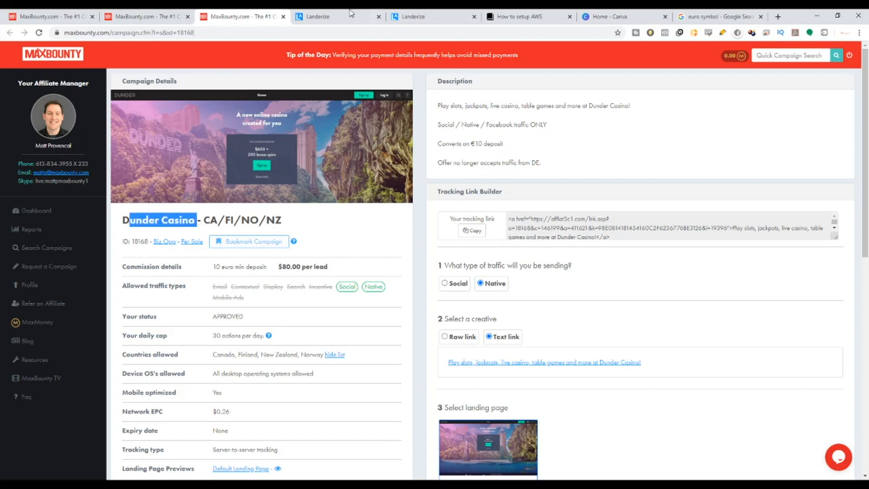
Step: Replace the landing page's Destination URL in Landerize with the Dunder Casino tracking link code copied from MaxBounty
click(433, 15)
drag(810, 238, 706, 241)
key(BackSpace)
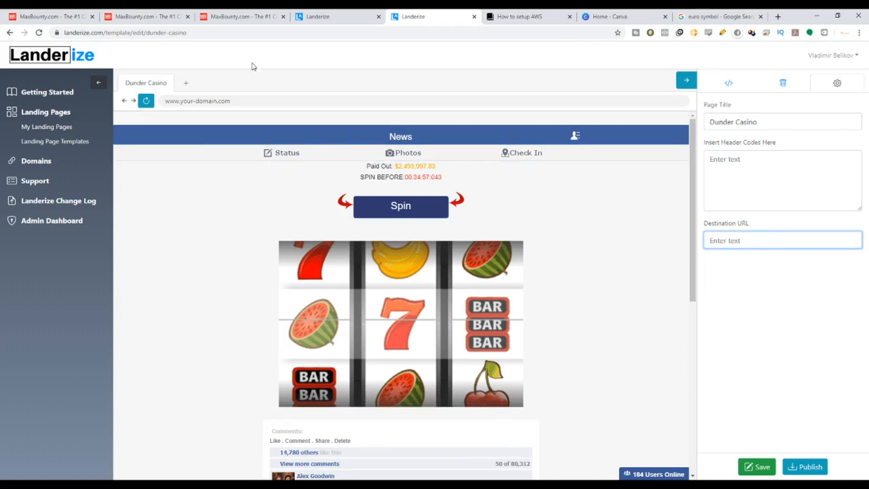
click(251, 14)
click(470, 234)
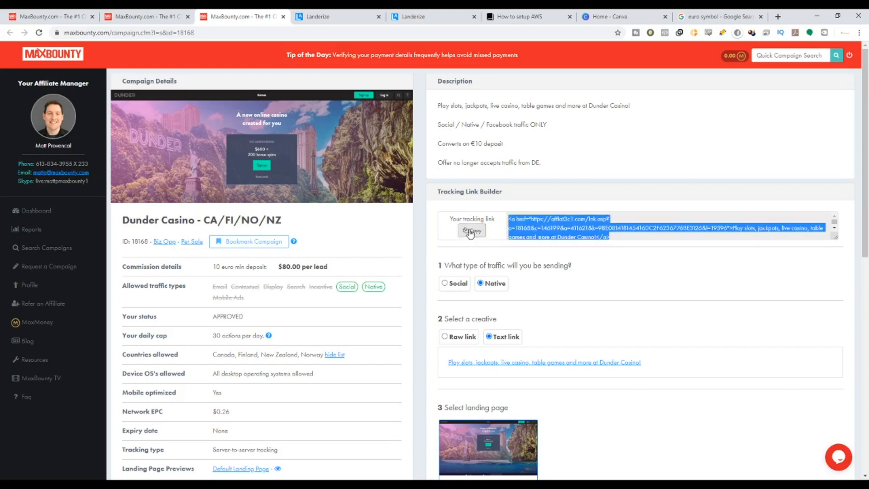
click(413, 17)
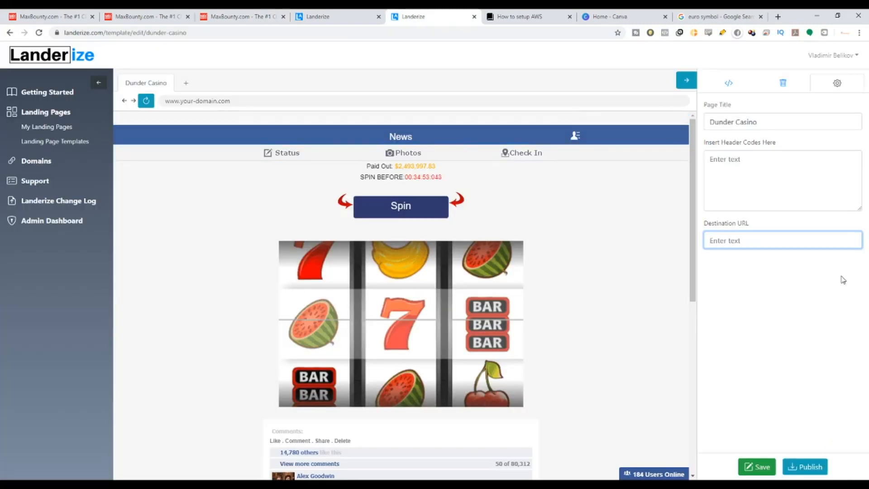
key(ctrl+v)
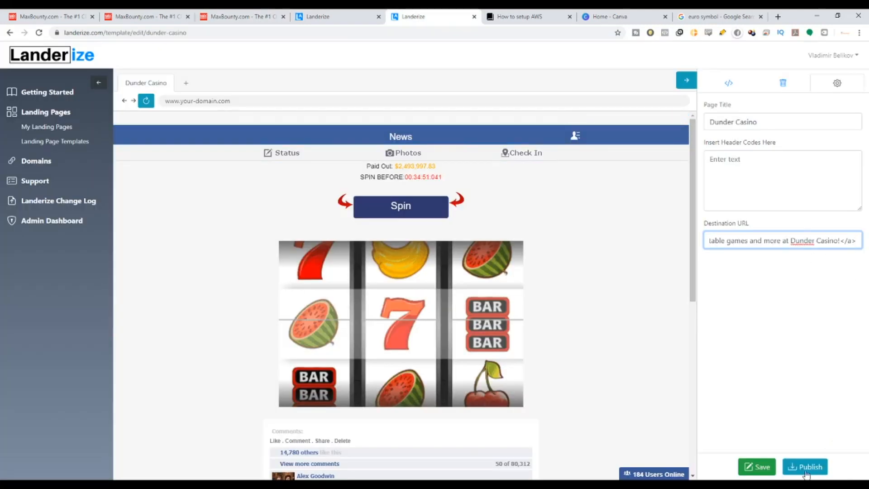
Step: Save the landing page template with its new destination link and dismiss the save notifications
click(757, 466)
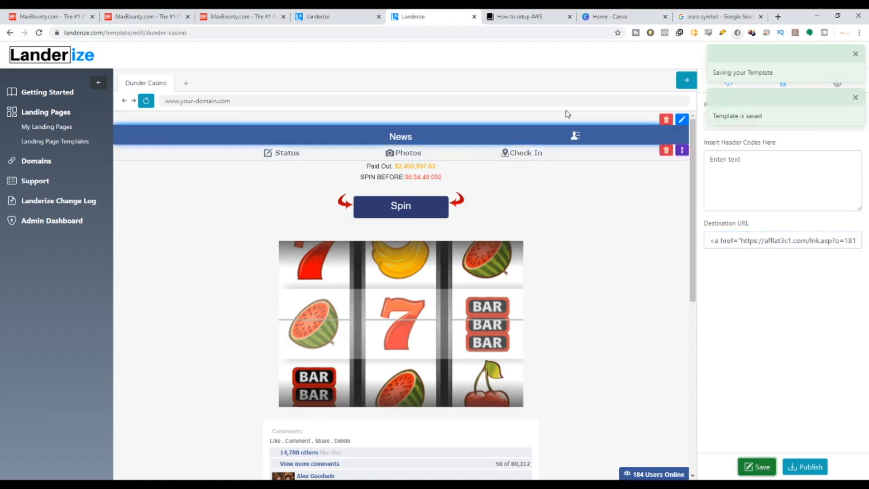
click(855, 55)
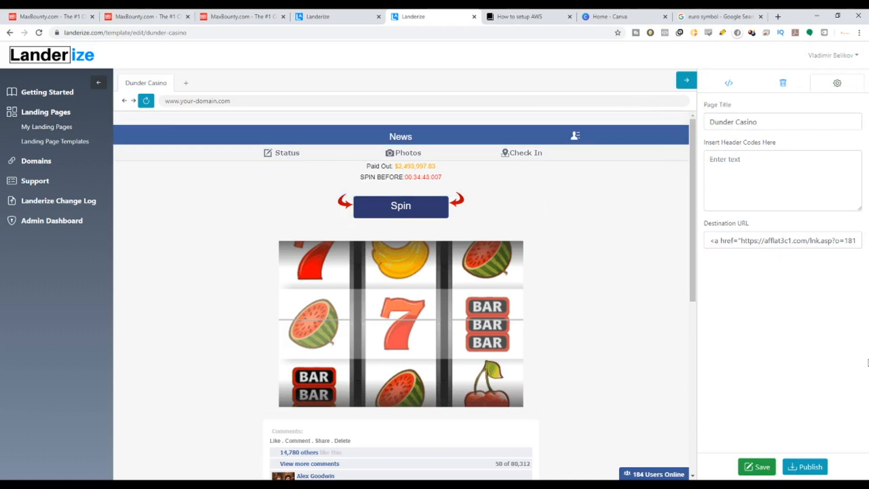
click(763, 459)
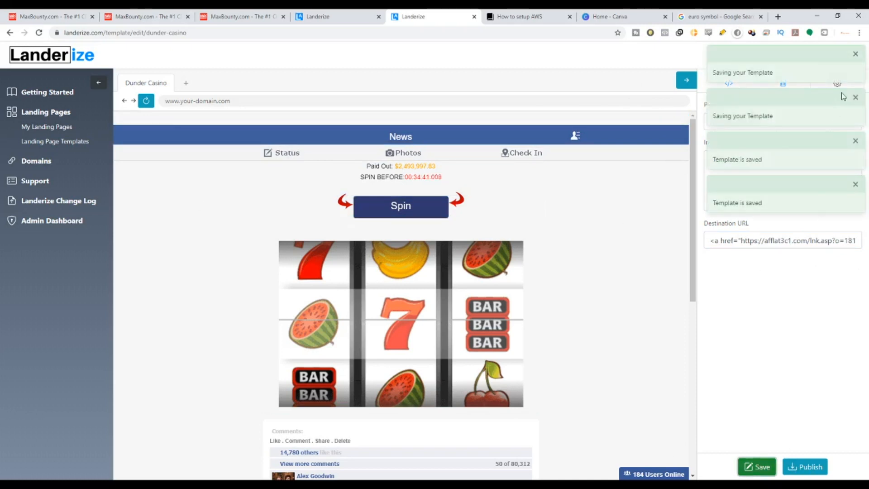
click(856, 54)
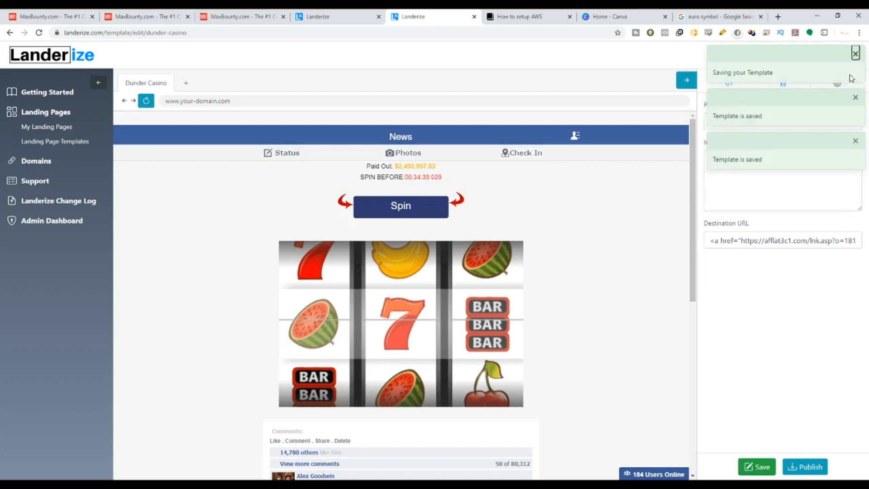
click(855, 55)
click(855, 54)
click(856, 54)
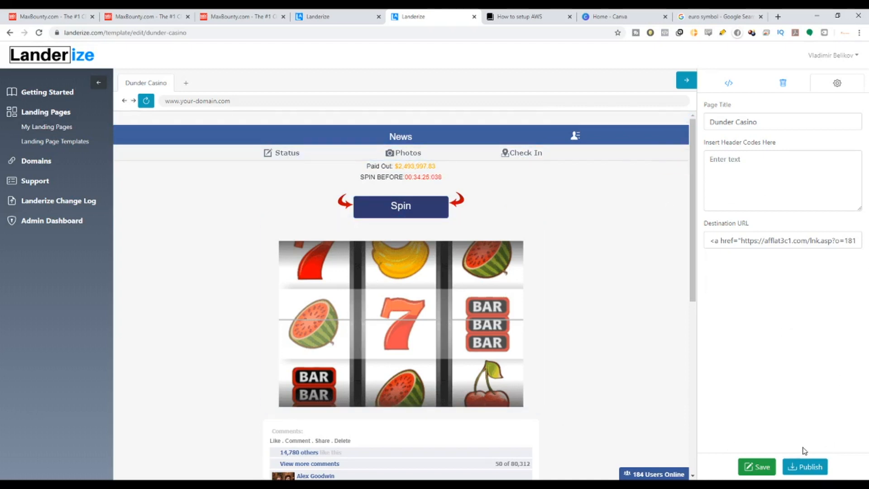
Step: Publish the landing page to the dev-landerize domain and dismiss the export notice
click(792, 470)
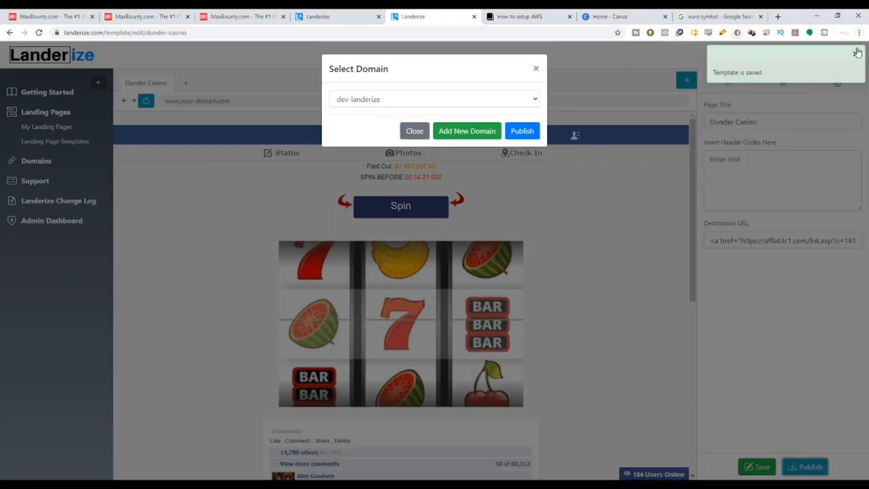
click(538, 70)
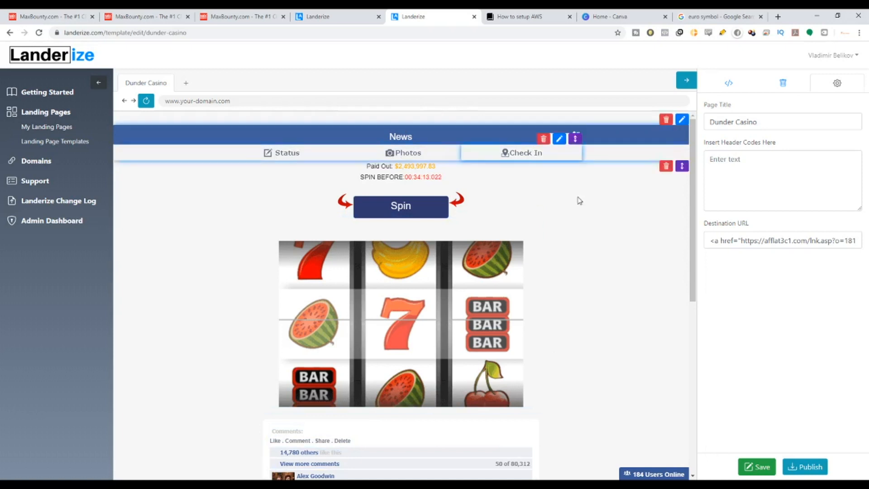
click(807, 467)
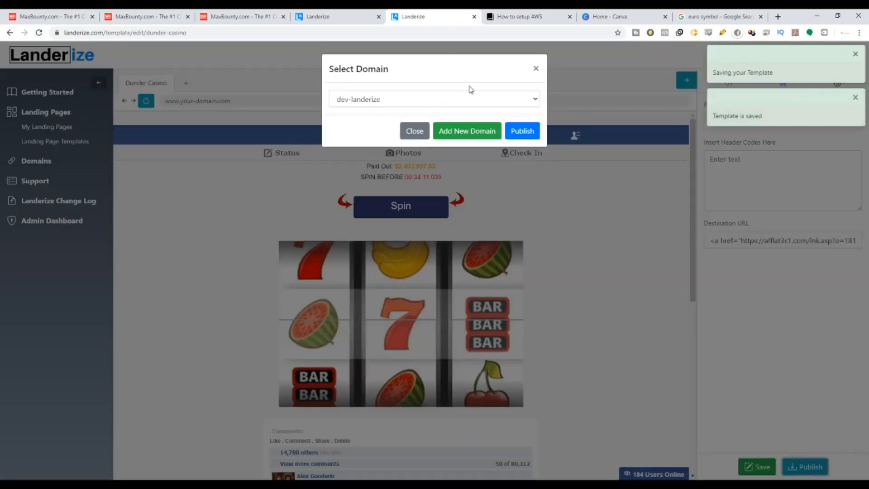
click(525, 105)
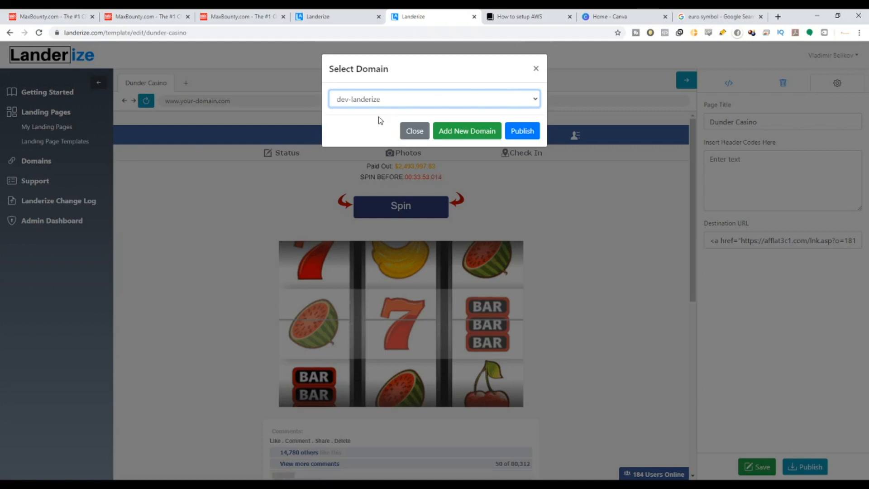
click(519, 136)
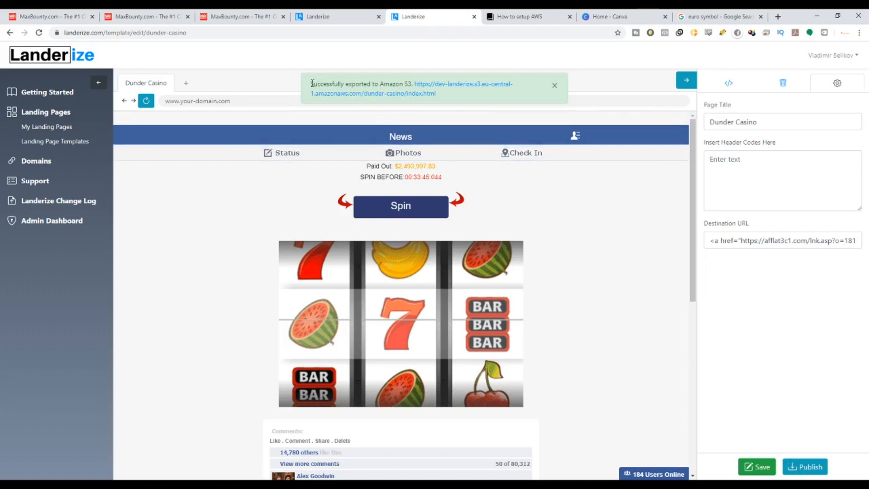
drag(312, 83, 412, 84)
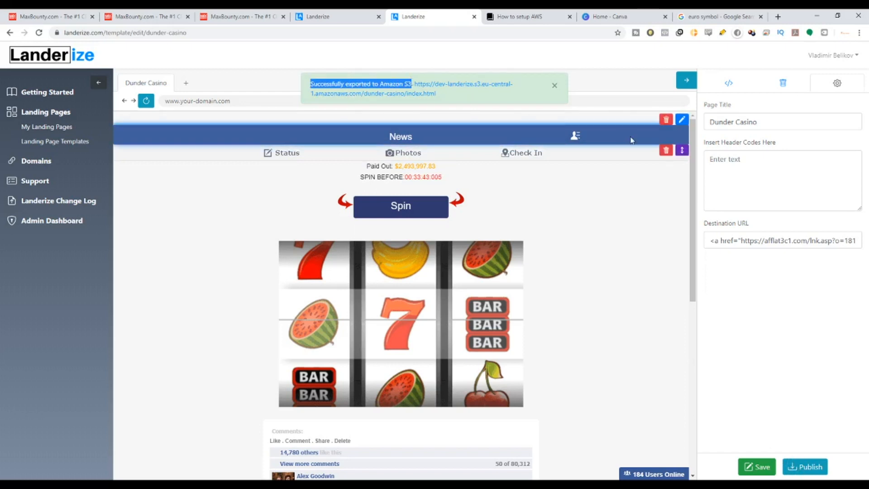
click(558, 86)
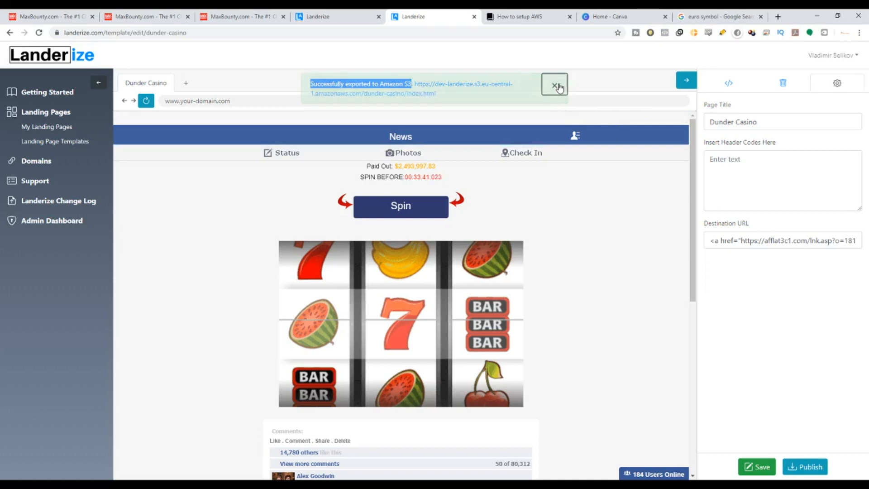
Step: Check the Dunder Casino page's publication status in the list of own landing pages
click(43, 128)
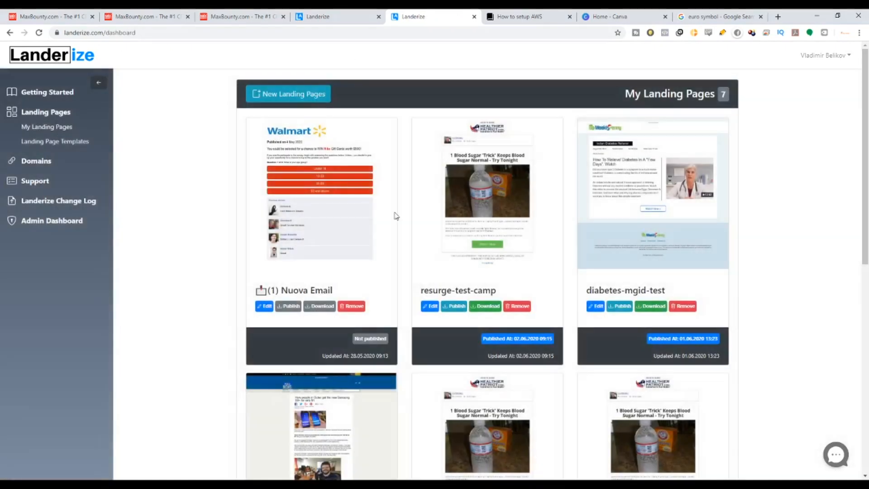
scroll(396, 216, down, 9)
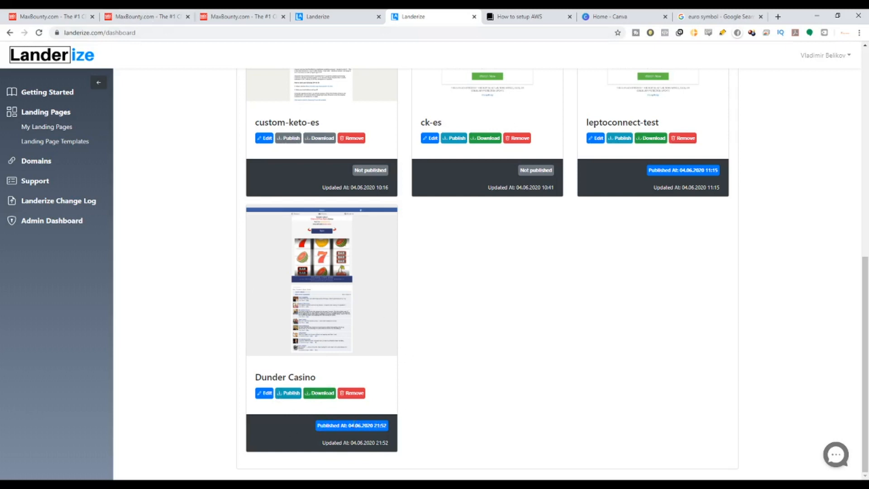
scroll(392, 410, up, 6)
scroll(392, 412, up, 3)
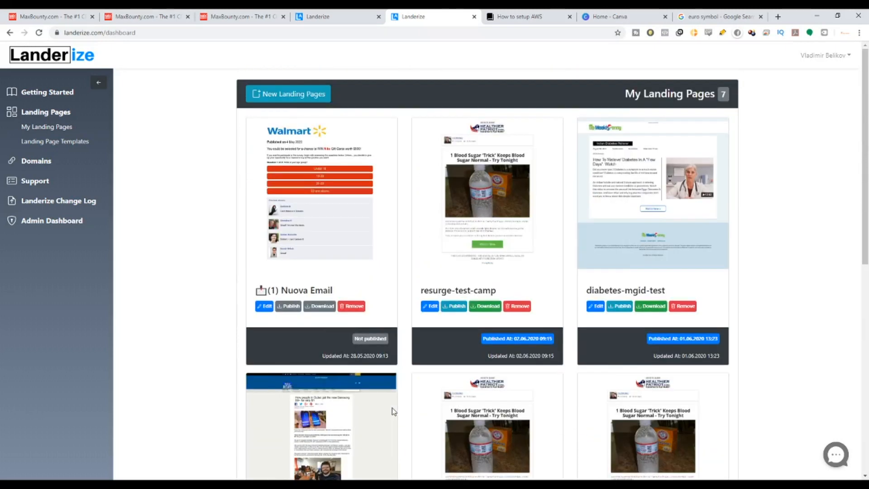